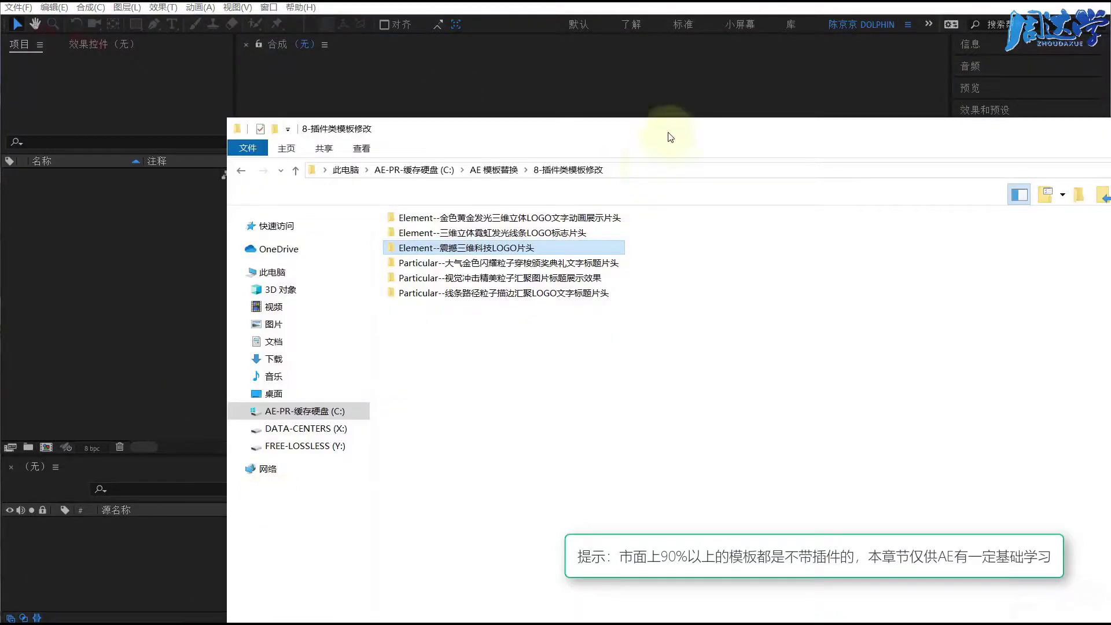
Step: Import 12842065.mp4 from the Element template folder into the After Effects Project panel
left_click_drag(670, 137, 996, 81)
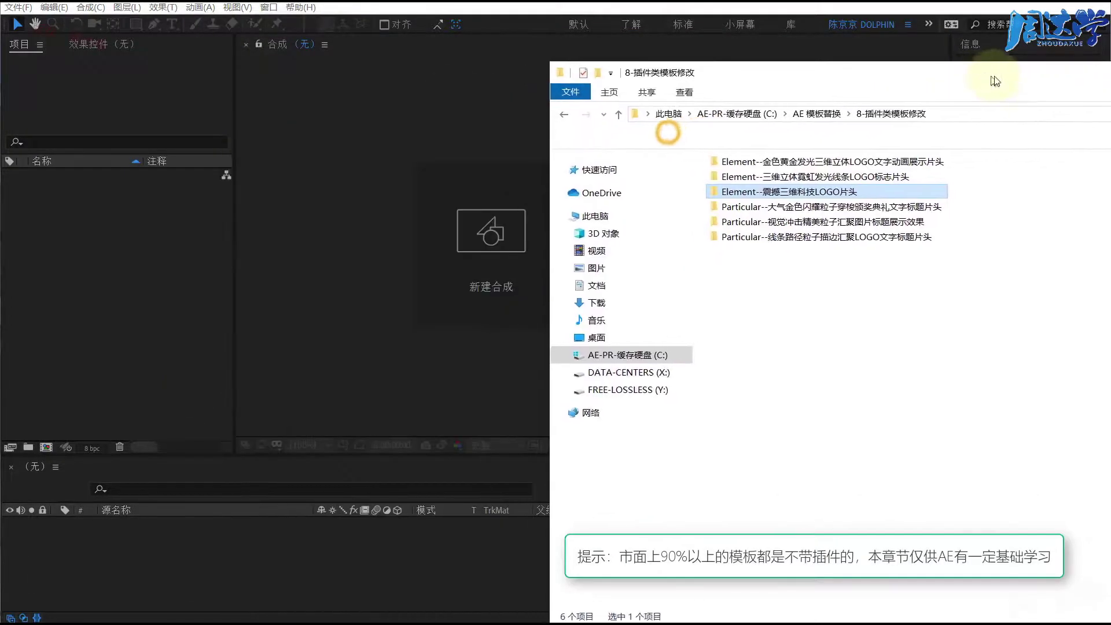
double_click(799, 191)
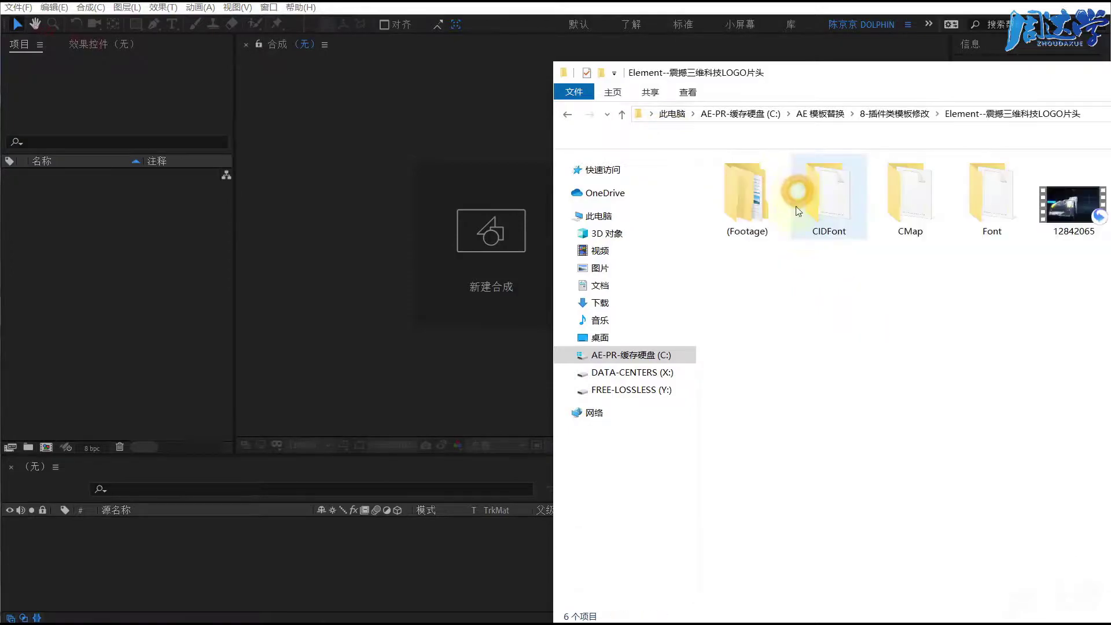
left_click_drag(1088, 75, 1050, 65)
left_click_drag(1036, 191, 183, 296)
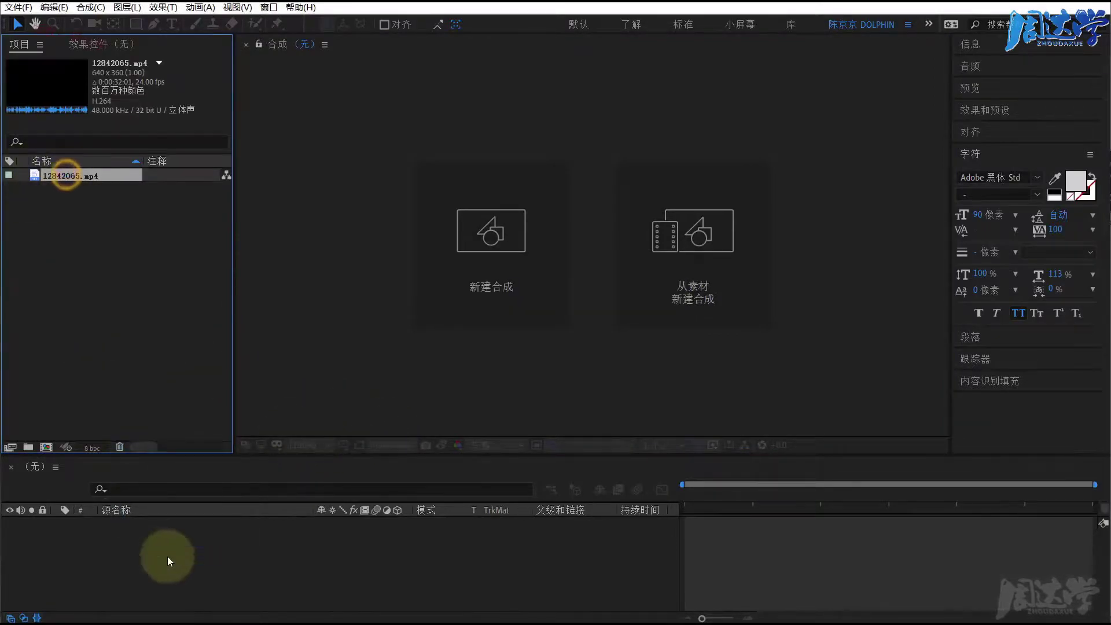
Step: Make a 12842065 composition from the clip, play it, and scrub ahead to 0:00:18:10
left_click_drag(168, 556, 168, 557)
key("space")
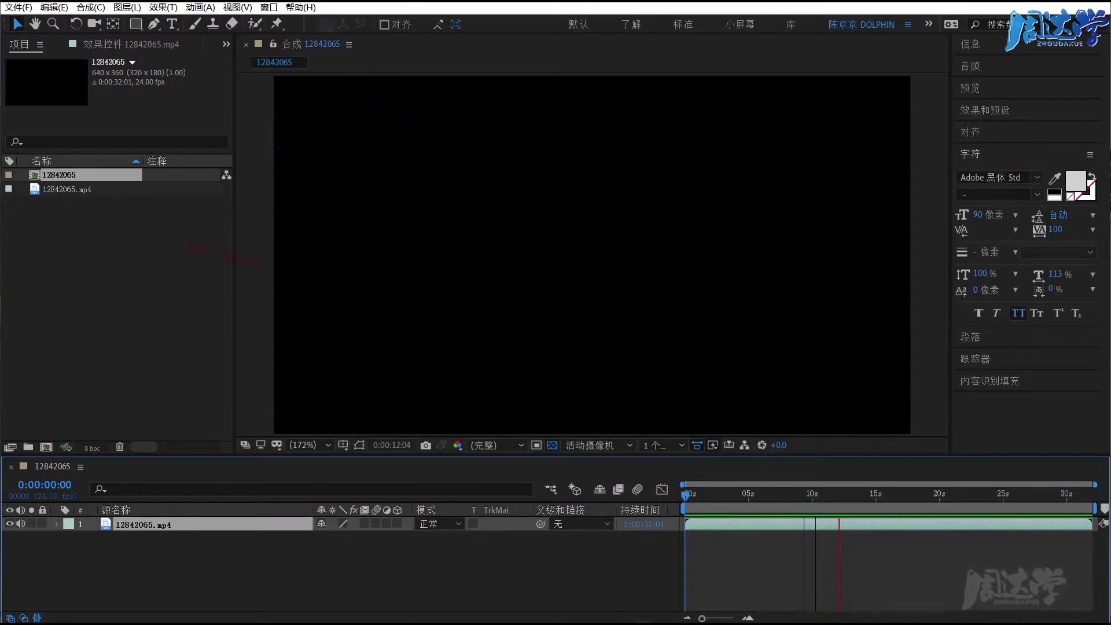
mouse_move(843, 498)
left_mouse_down()
mouse_move(894, 498)
mouse_move(805, 497)
mouse_move(802, 507)
left_mouse_up()
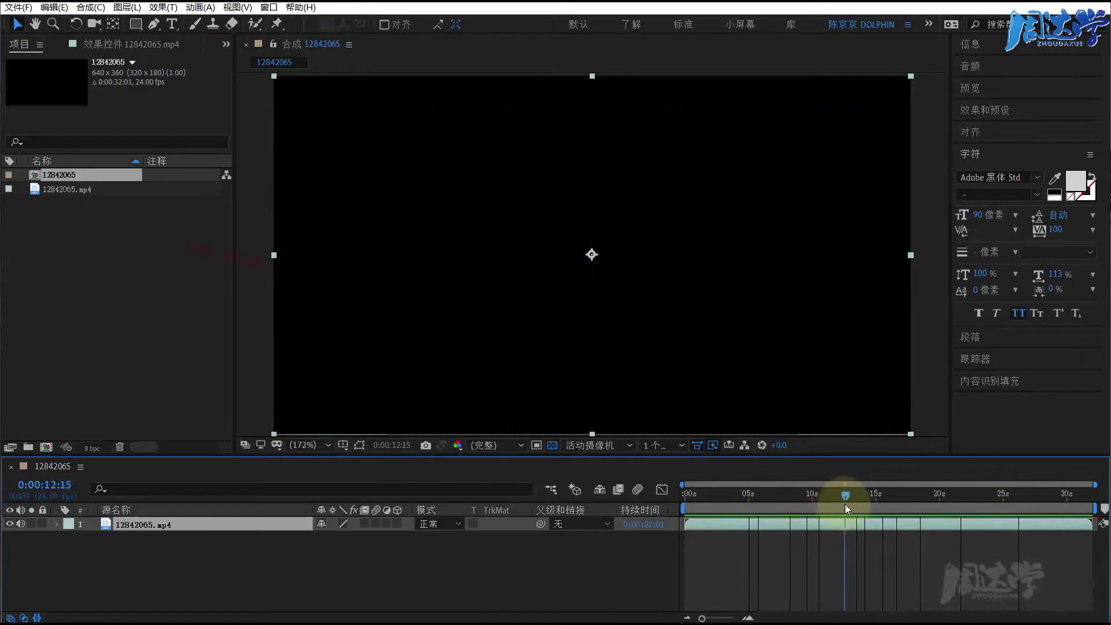
left_click_drag(802, 507, 920, 510)
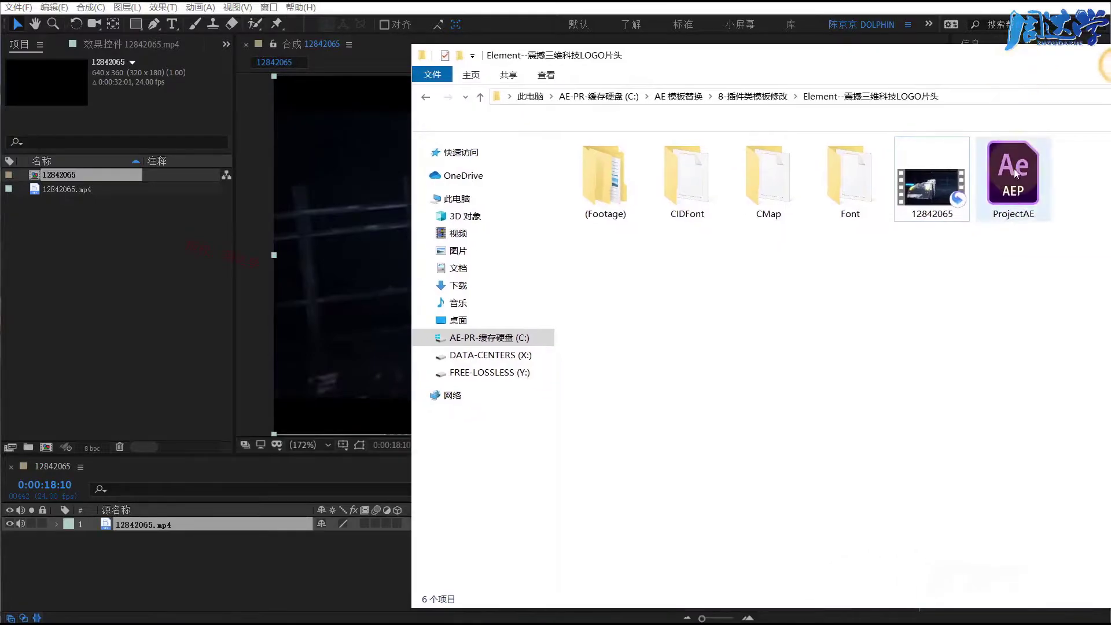
Step: Open ProjectAE.aep without saving the current project and accept the version conversion notice
left_click(1015, 172)
double_click(1016, 173)
left_click(622, 331)
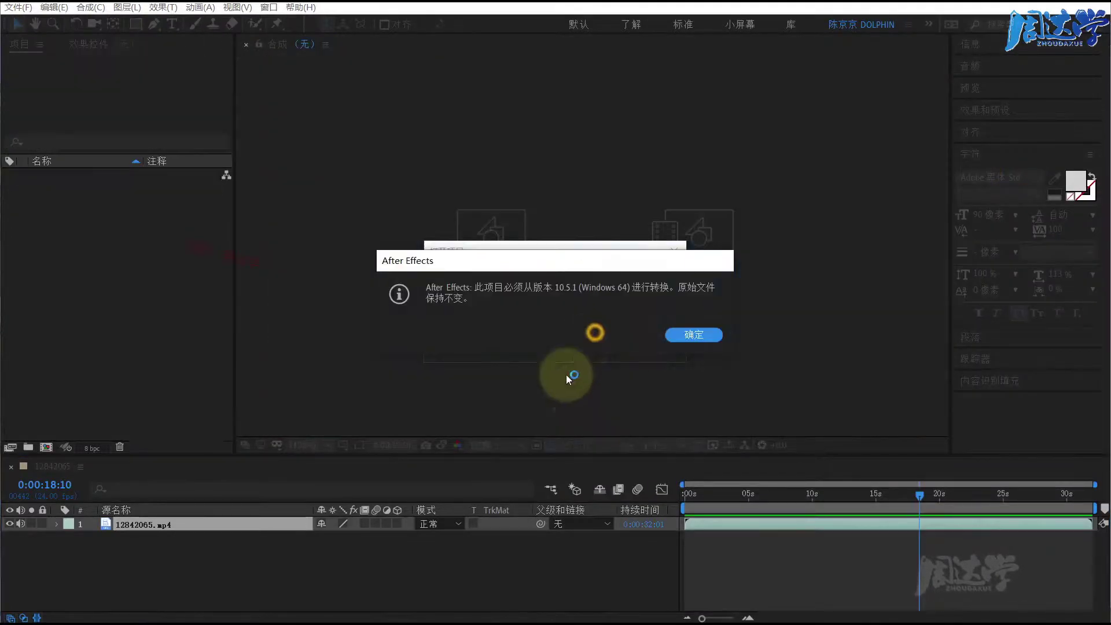
left_click(671, 341)
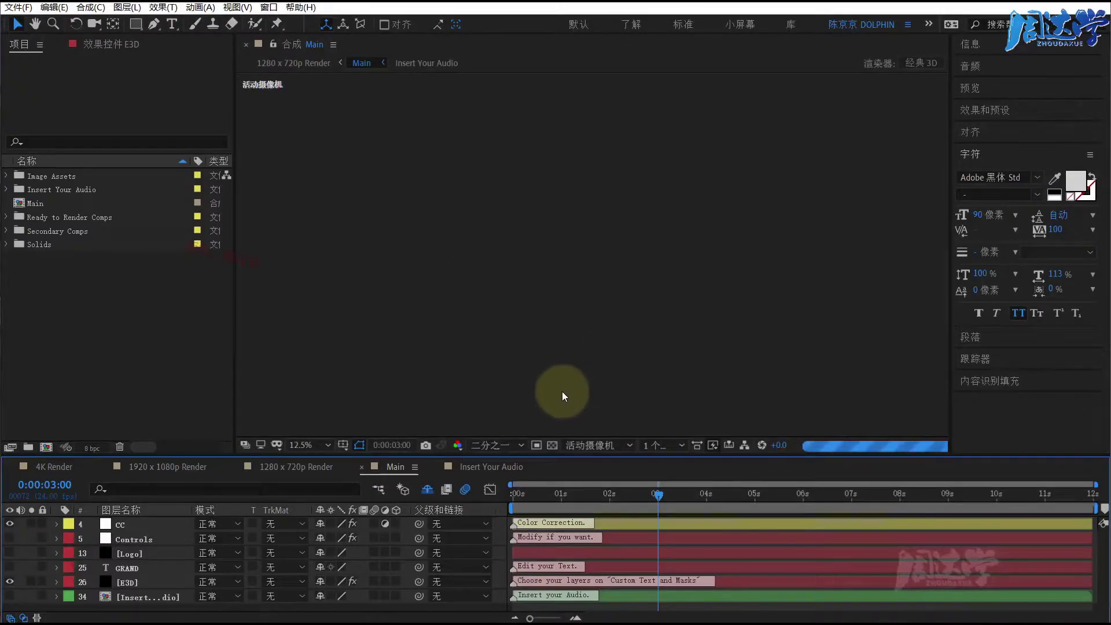
Step: Dismiss the missing-font warning, set preview magnification to Fit, and enlarge the timeline area
left_click(785, 418)
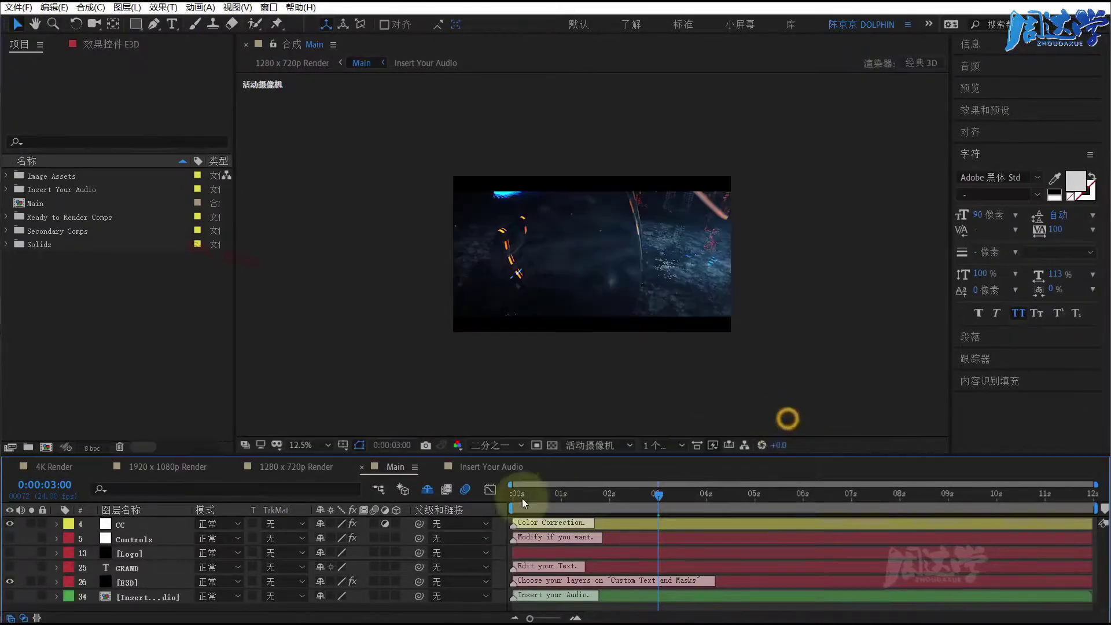
left_click(302, 445)
left_click(311, 471)
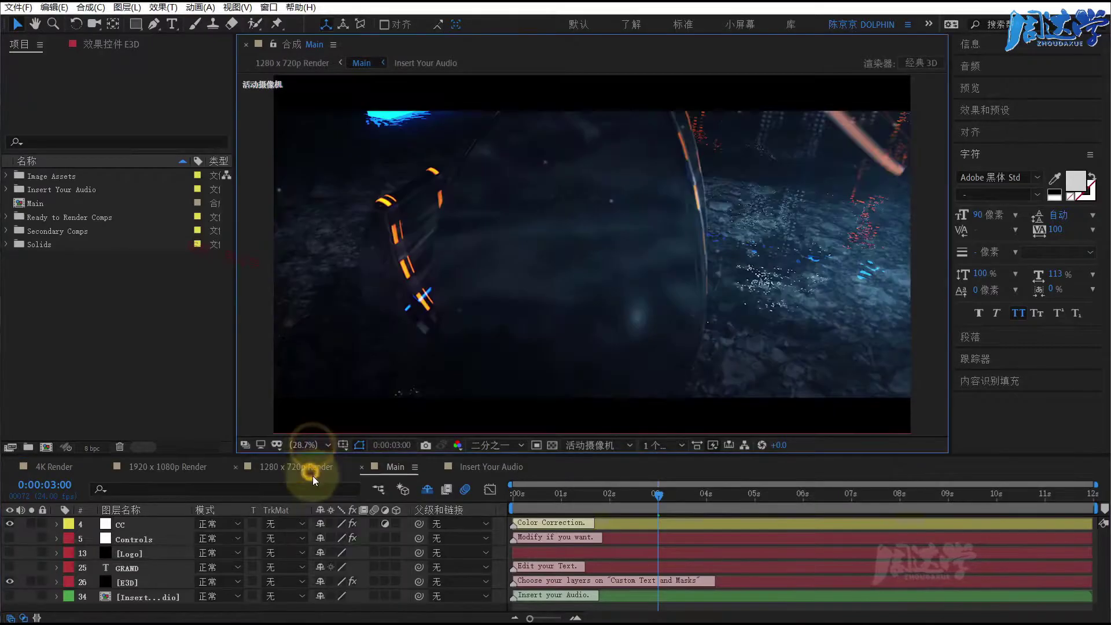
left_click(396, 453)
mouse_move(400, 424)
left_mouse_down()
mouse_move(400, 397)
mouse_move(401, 407)
left_mouse_up()
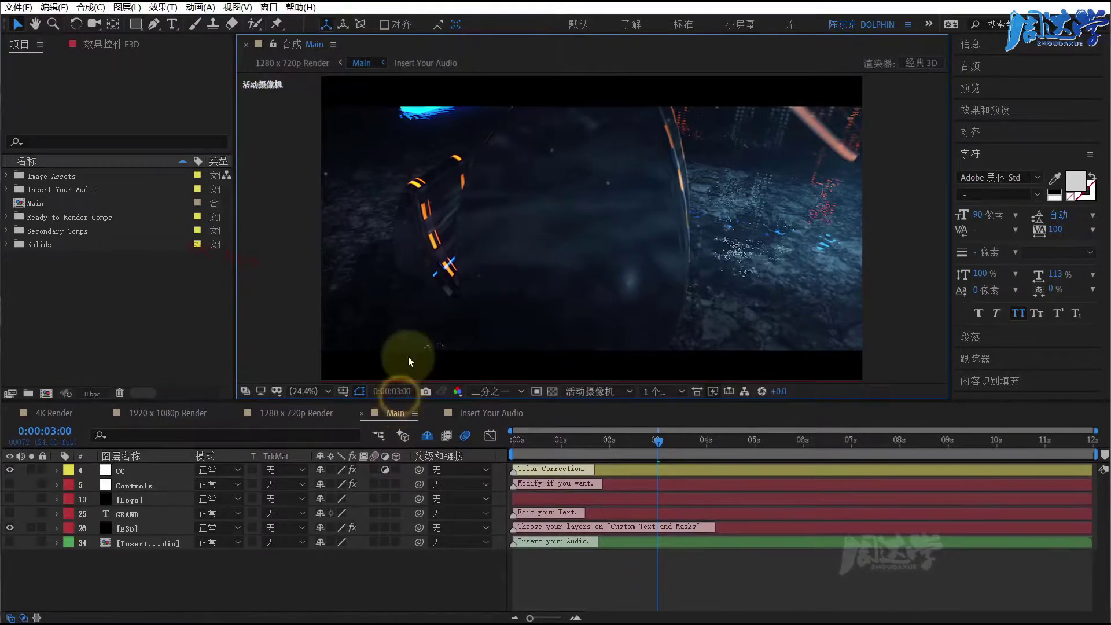
left_click(315, 566)
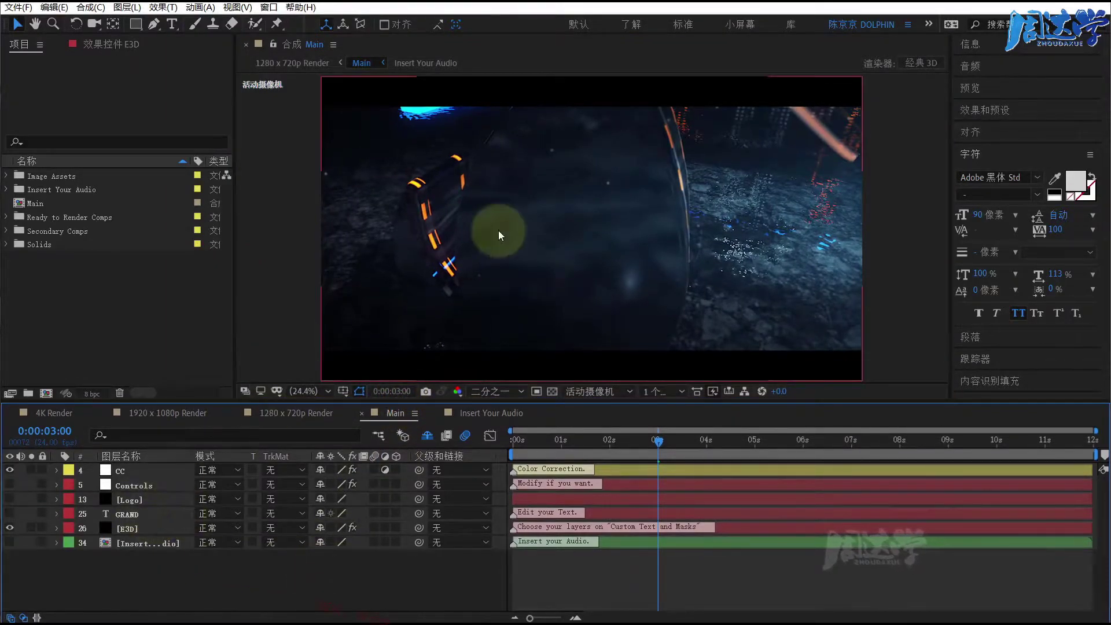
Step: Move the current time to 0:00:02:13 and select the E3D layer
left_click(637, 446)
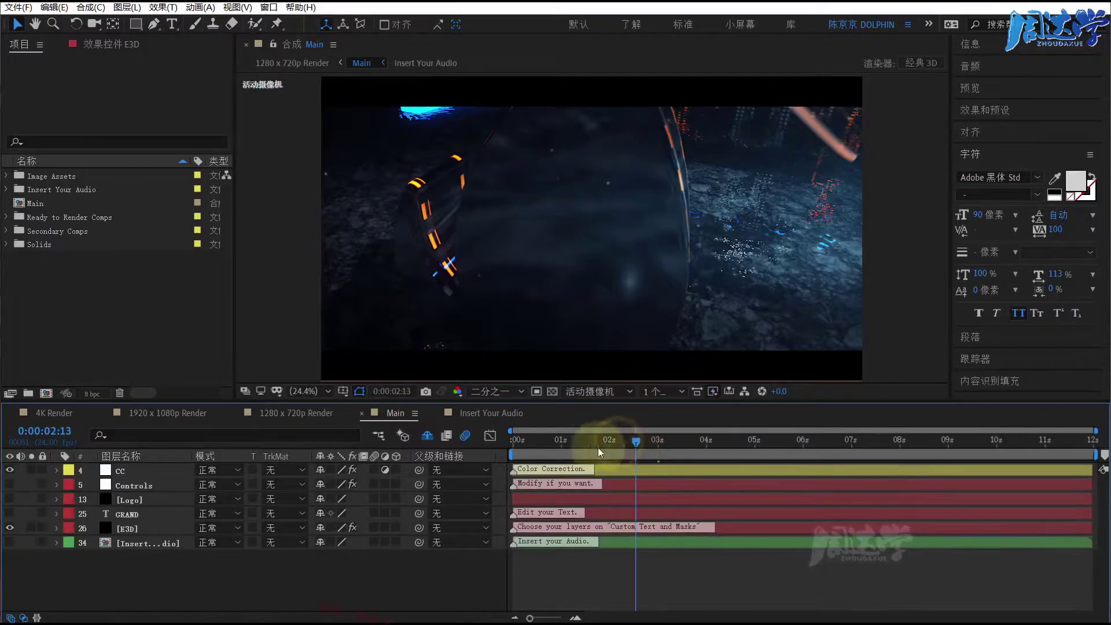
left_click(625, 282)
left_click(340, 434)
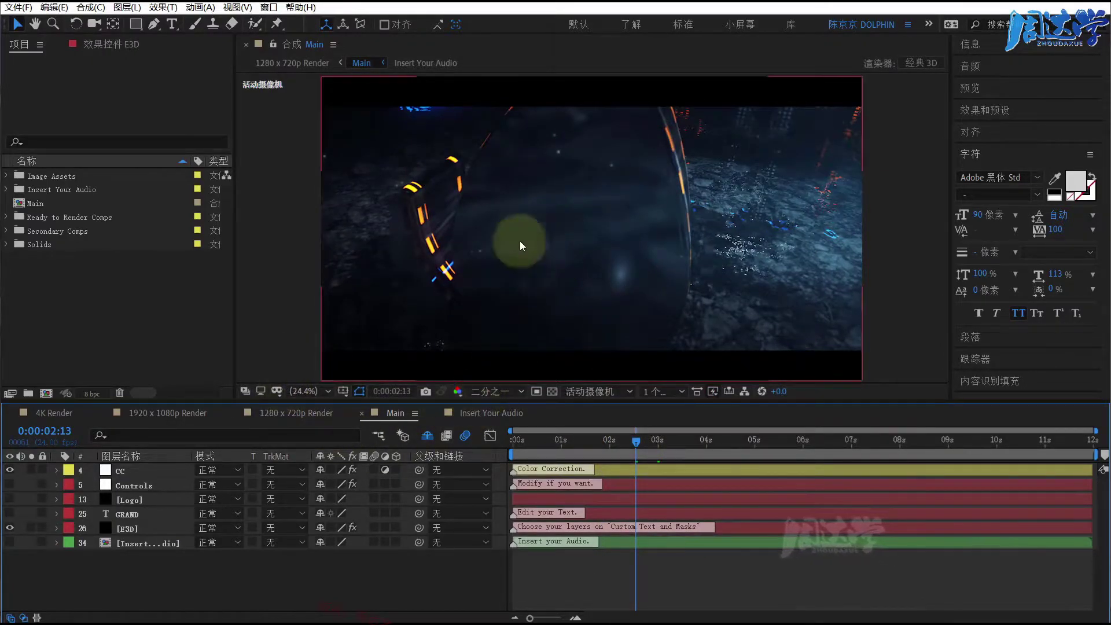
left_click(128, 530)
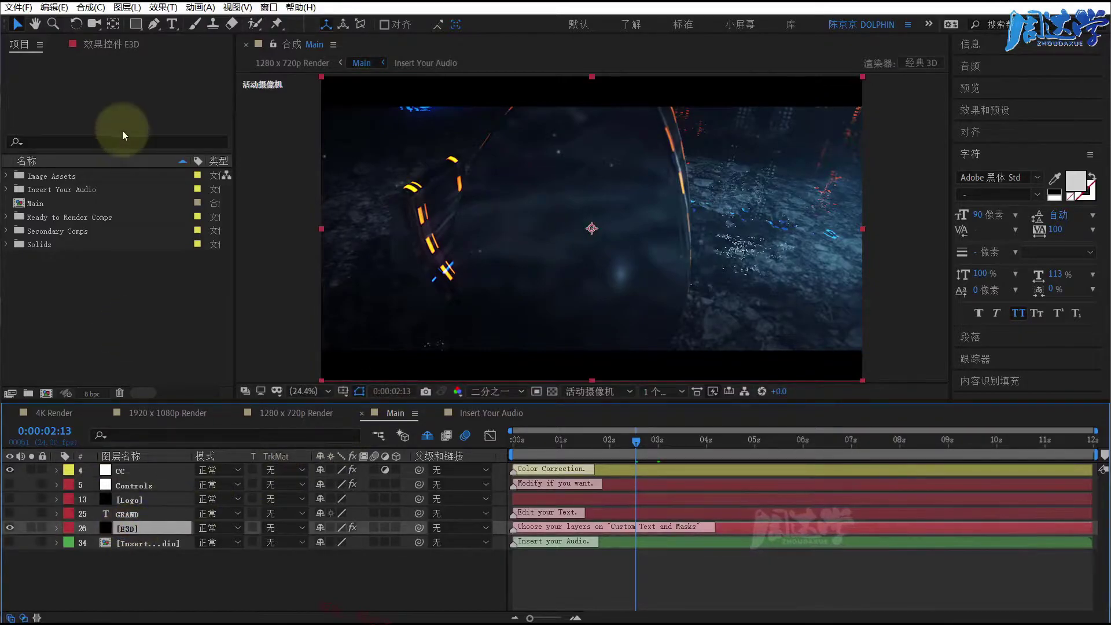
Step: Check in E3D's Custom Text and Masks that Path Layer 1 uses the Logo layer
left_click(99, 45)
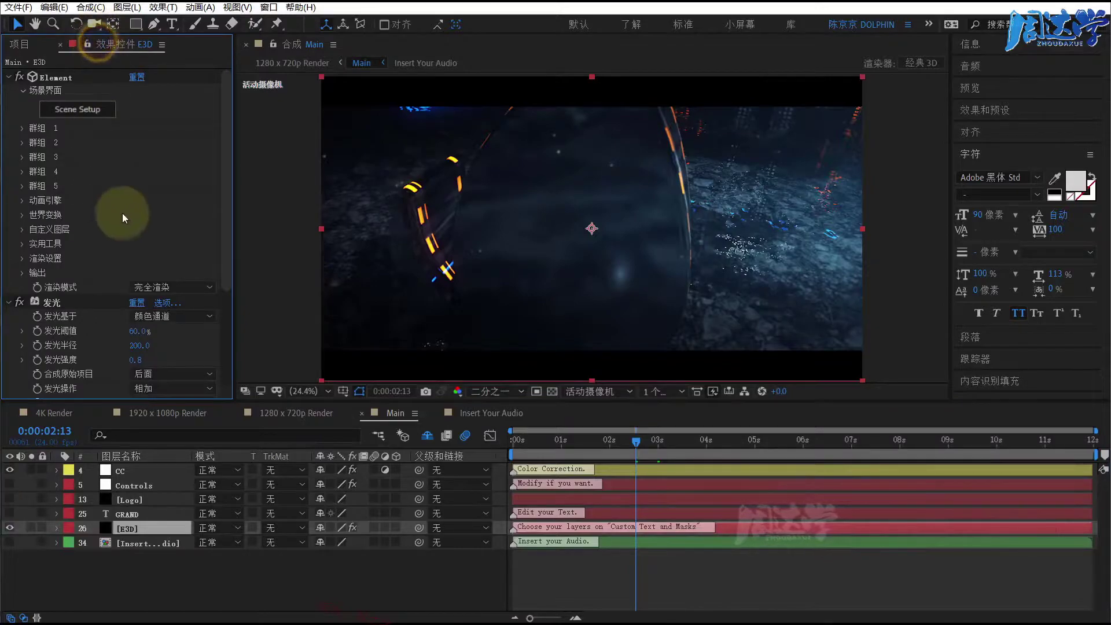
left_click(11, 302)
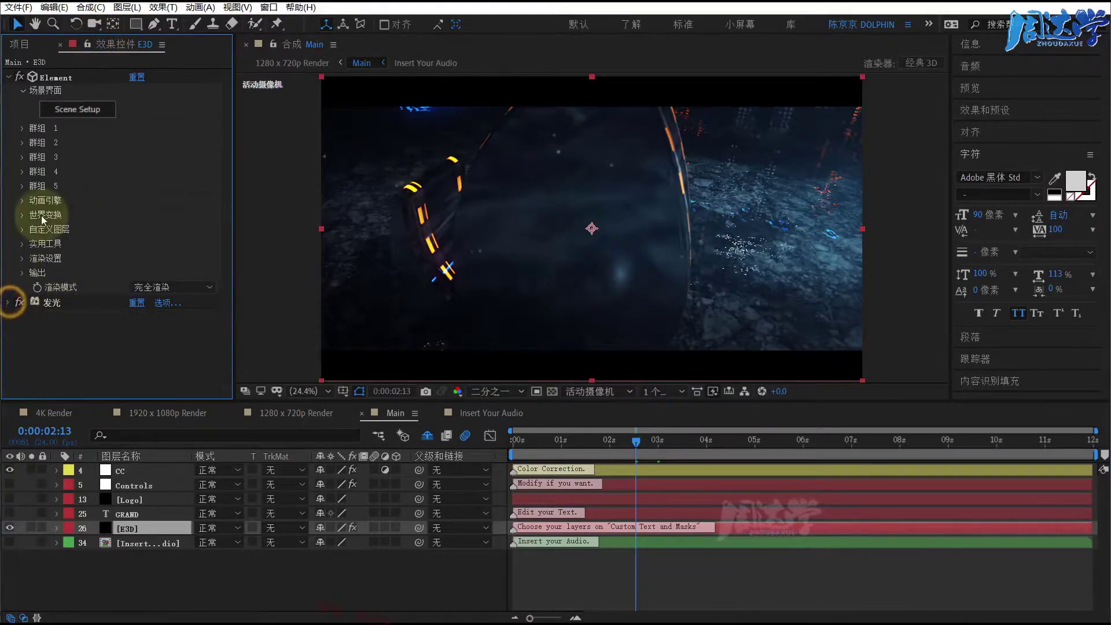
left_click(22, 231)
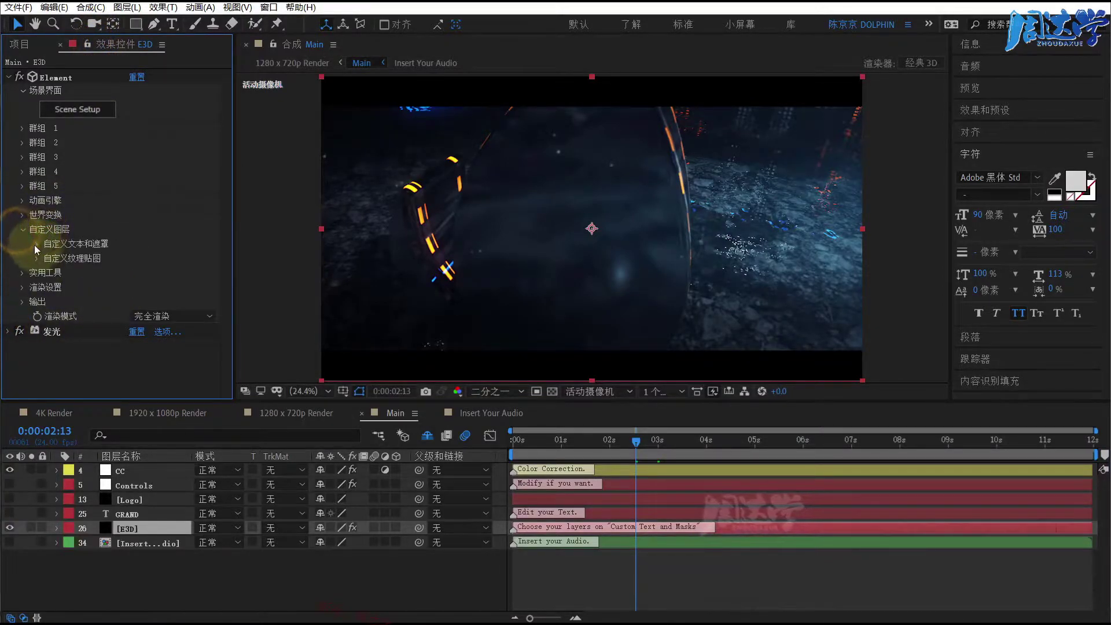
left_click(35, 243)
scroll(33, 245, "down", 2)
left_click(155, 189)
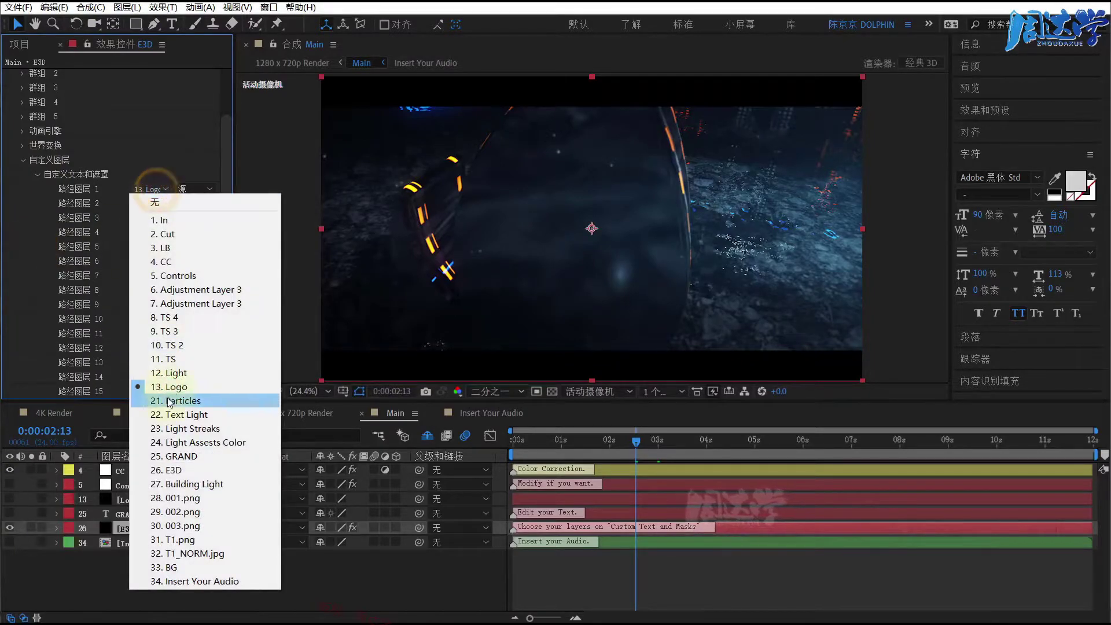
left_click(99, 566)
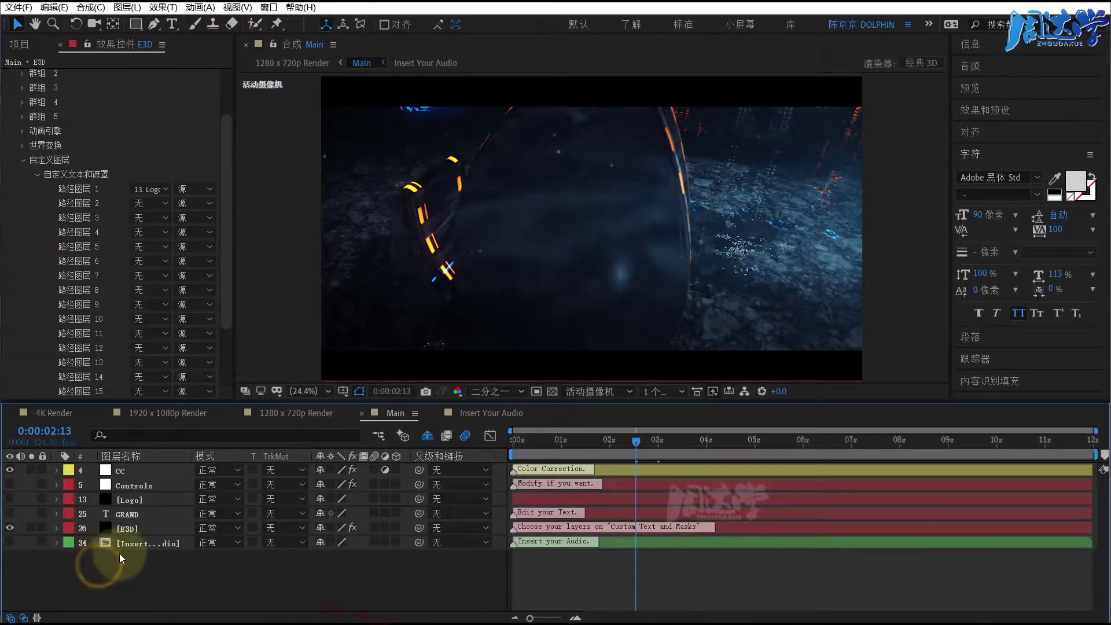
Step: Select the Logo layer and delete it from the Main composition
left_click(127, 504)
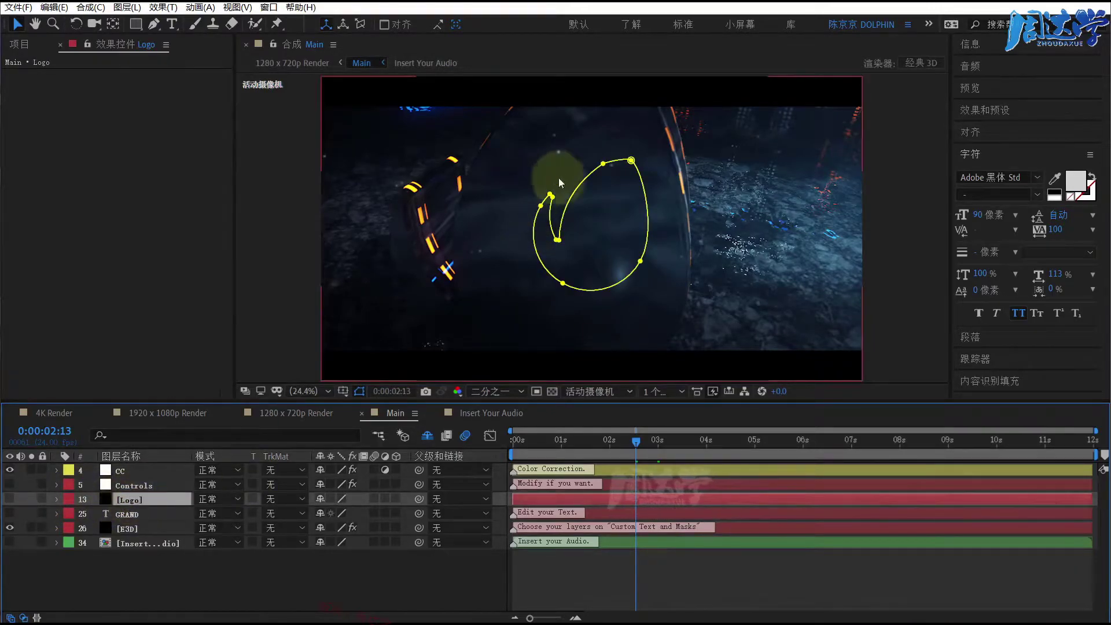
left_click(151, 573)
left_click(135, 499)
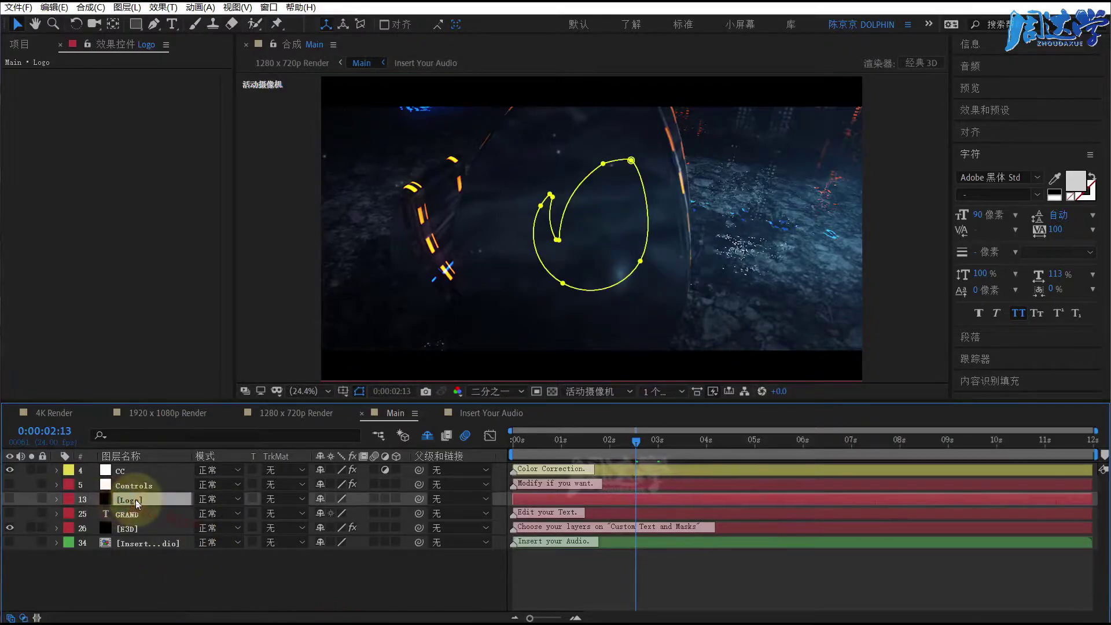
key("Delete")
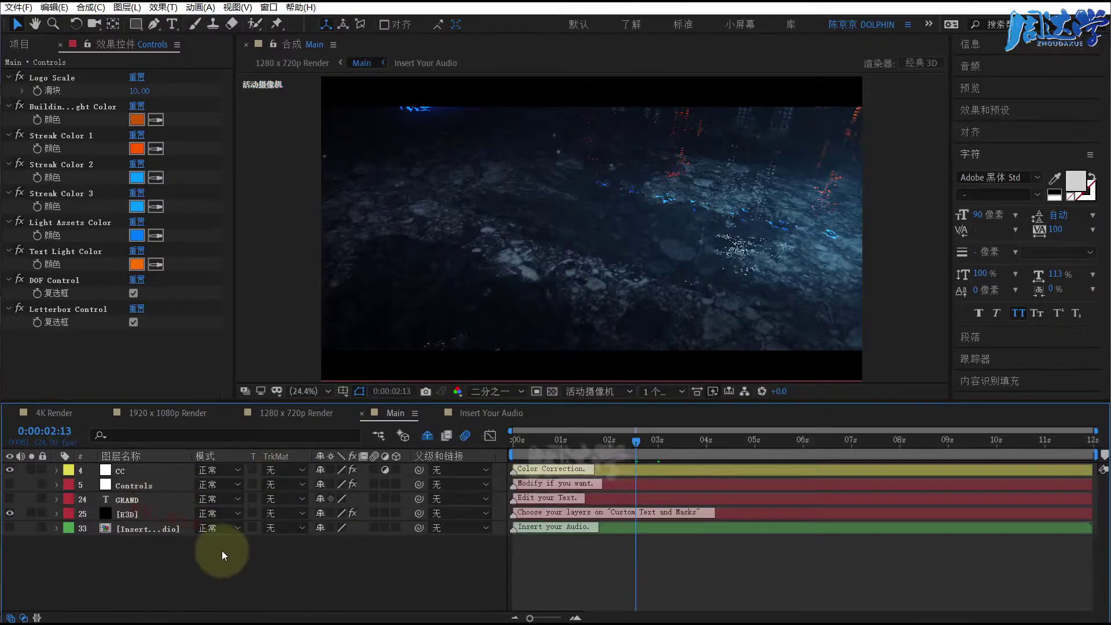
Step: Drag SNK LOGO.png from the 2-Logo片头模板修改全解析 folder onto the Main timeline
key("alt+Tab")
key("alt+Up")
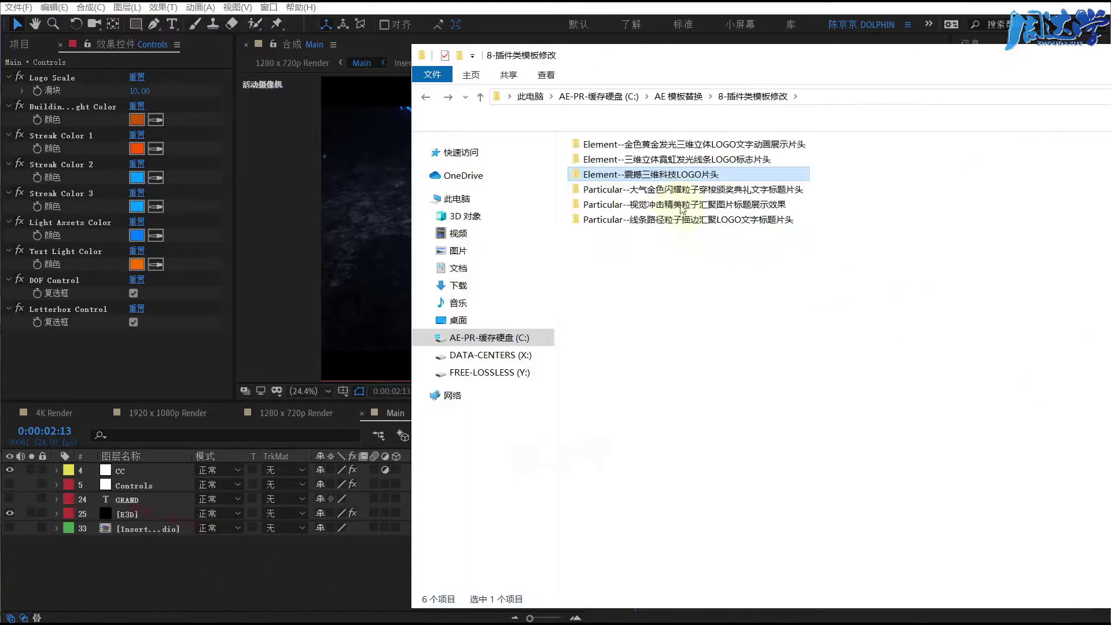
left_click(688, 94)
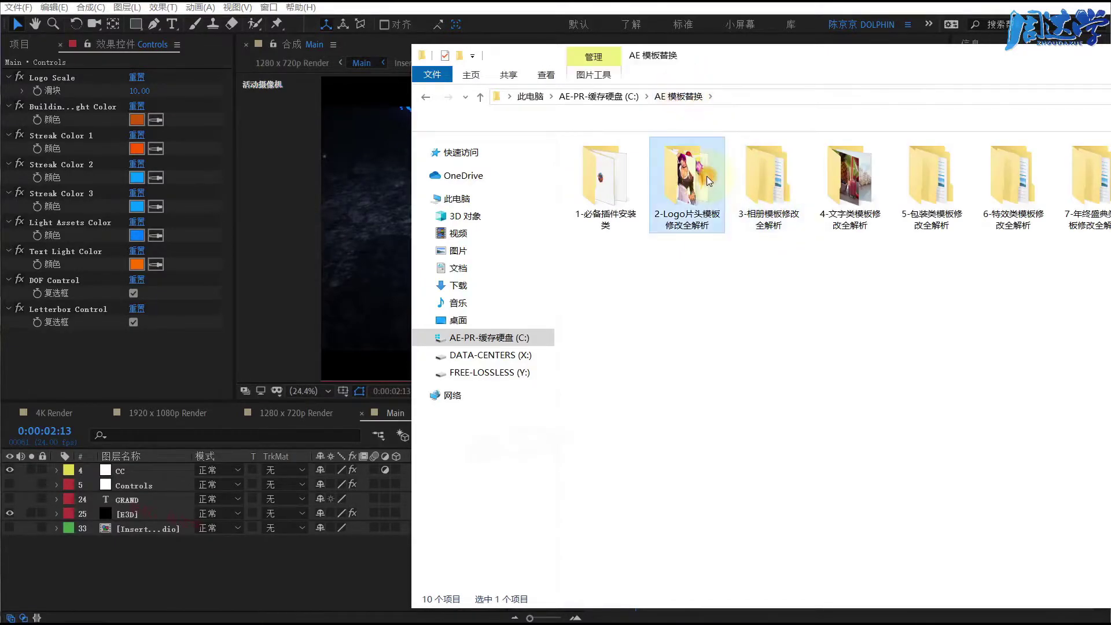
double_click(688, 179)
left_click_drag(1013, 295, 236, 576)
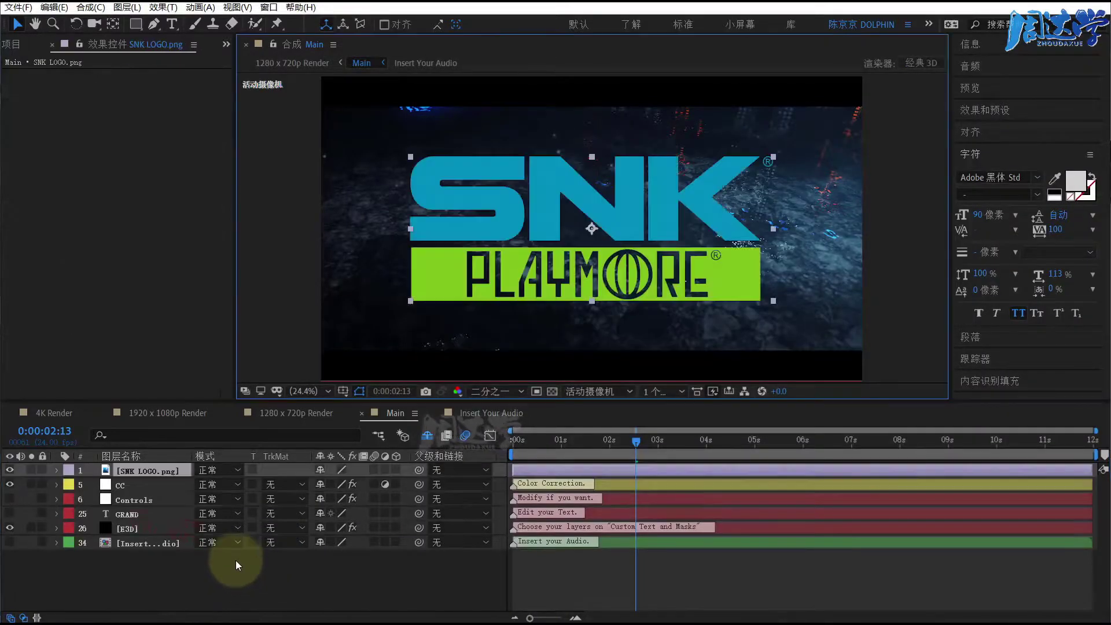
Step: Auto-trace the SNK LOGO layer into masks and hide the original image layer
left_click(127, 6)
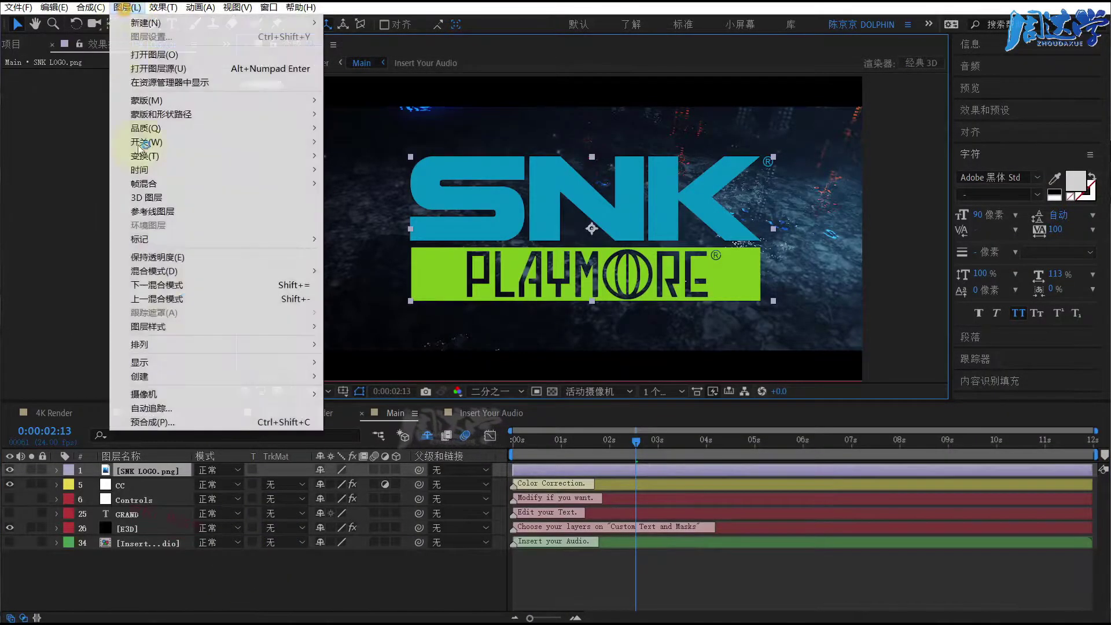
mouse_move(201, 383)
left_click(173, 408)
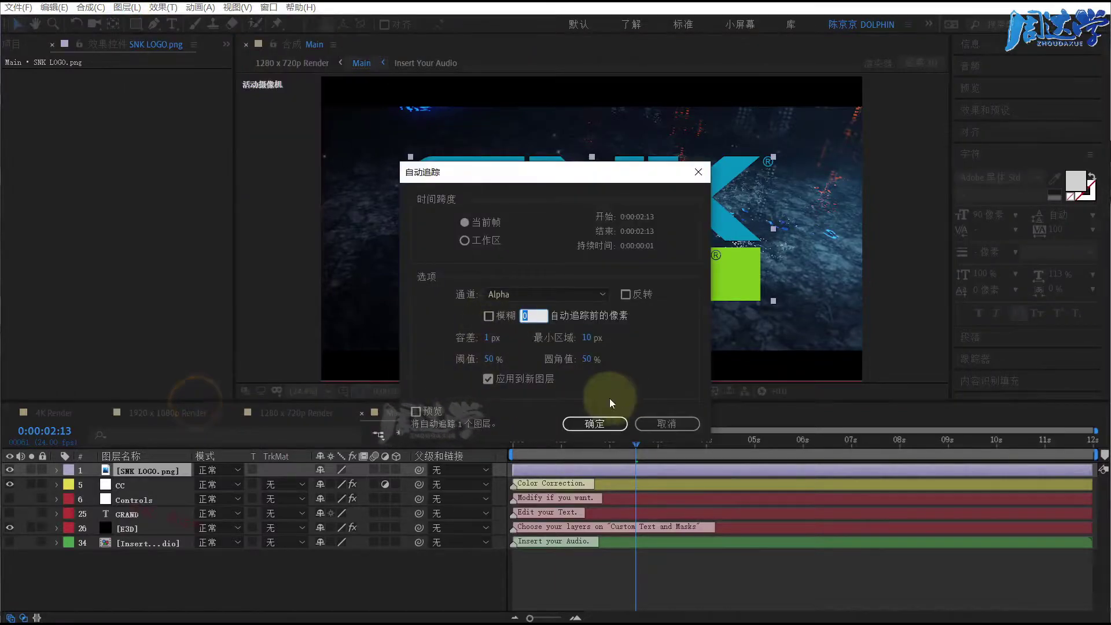
left_click(596, 421)
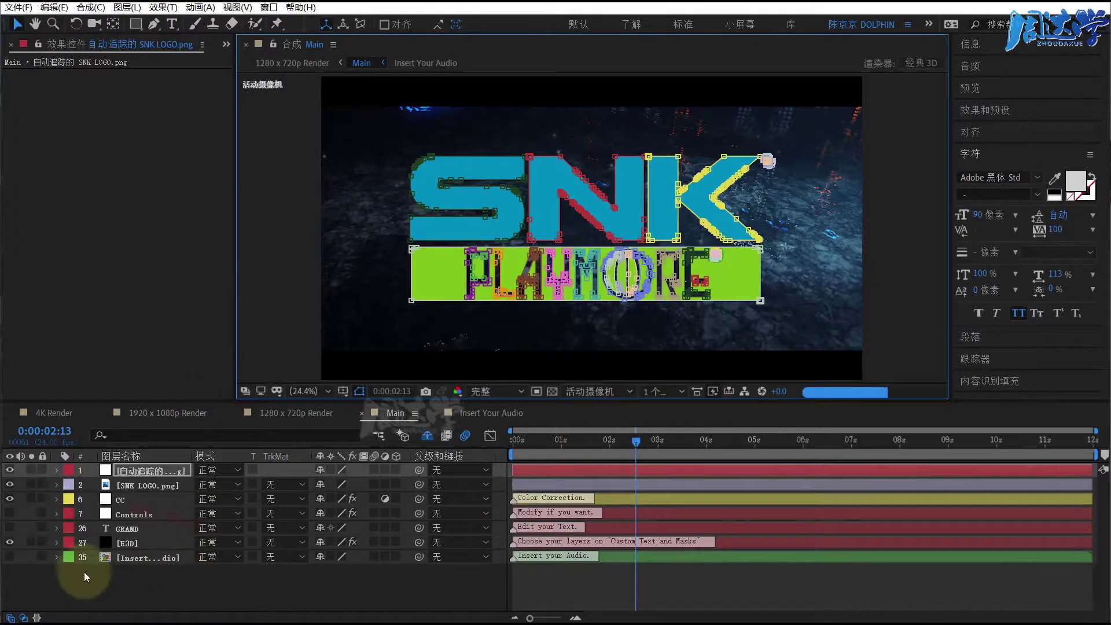
left_click(10, 484)
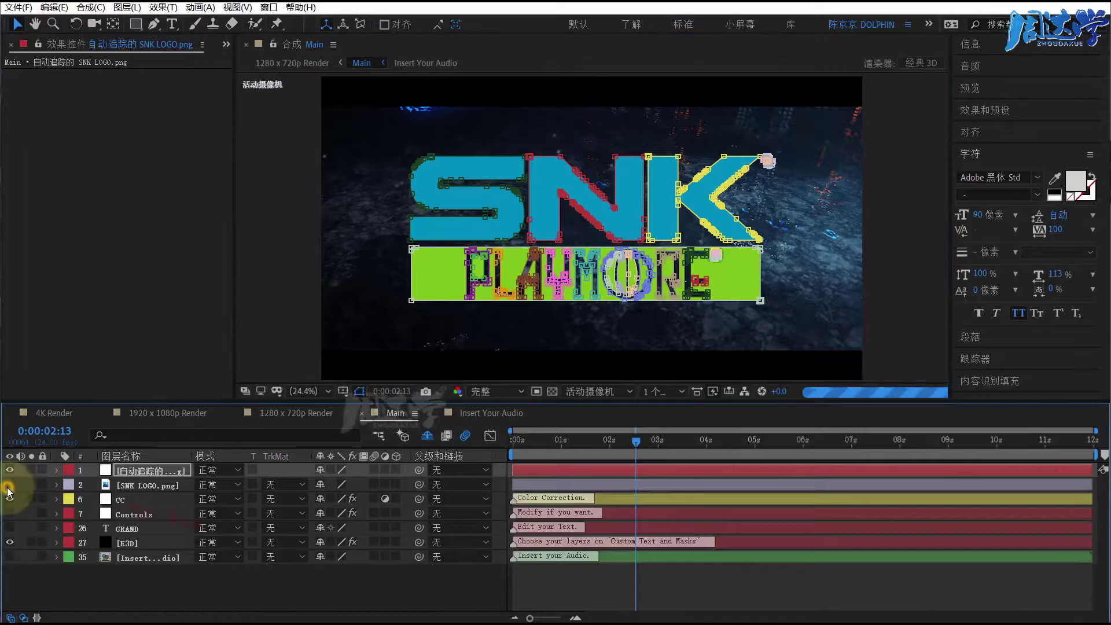
Step: Rename the traced logo layer to 'LOGO NEW' and hide it
left_click(124, 472)
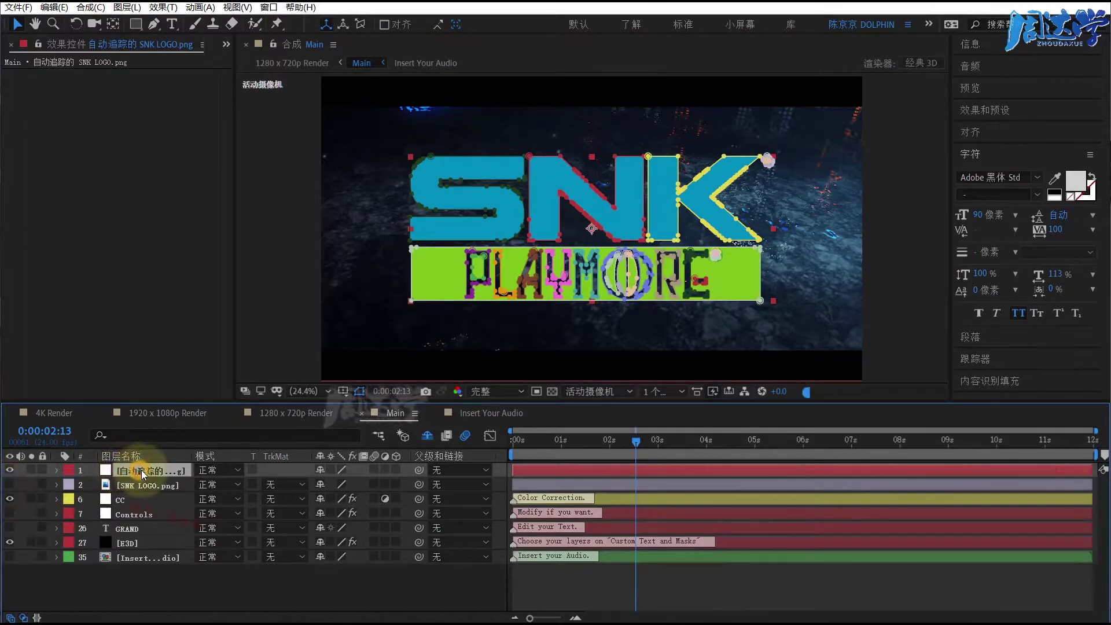
right_click(139, 470)
left_click(173, 463)
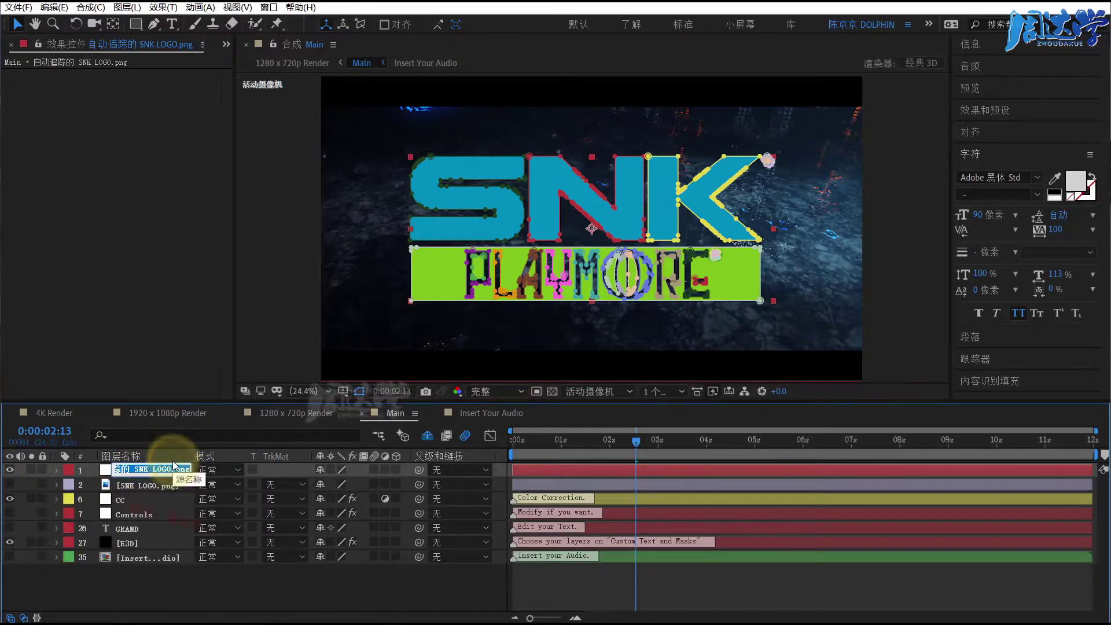
type("LOGO ")
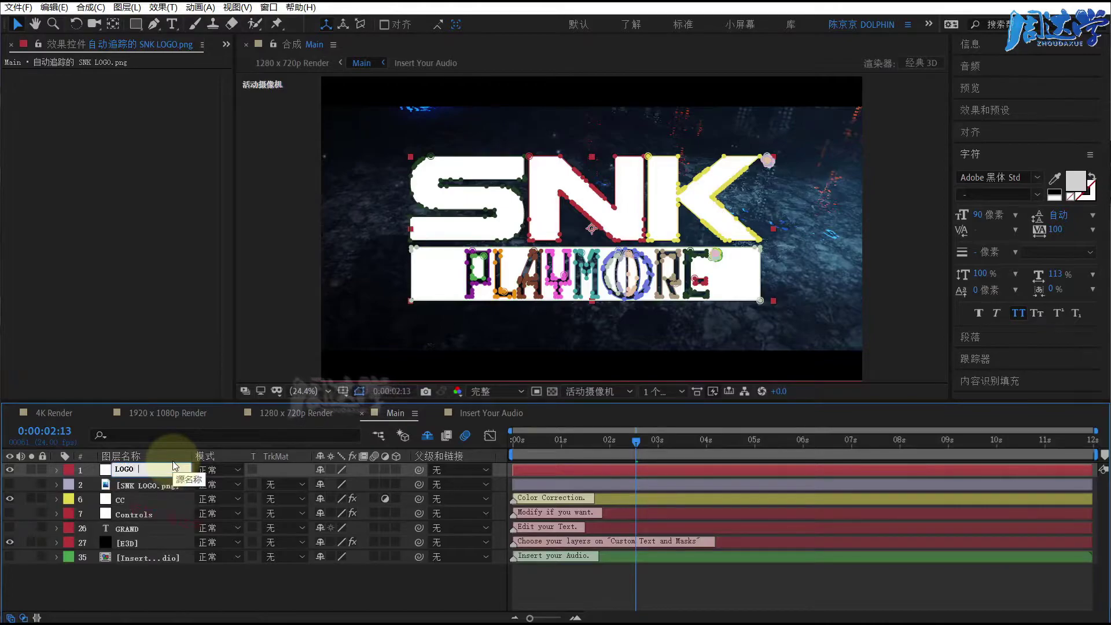
type("NEW")
left_click(168, 590)
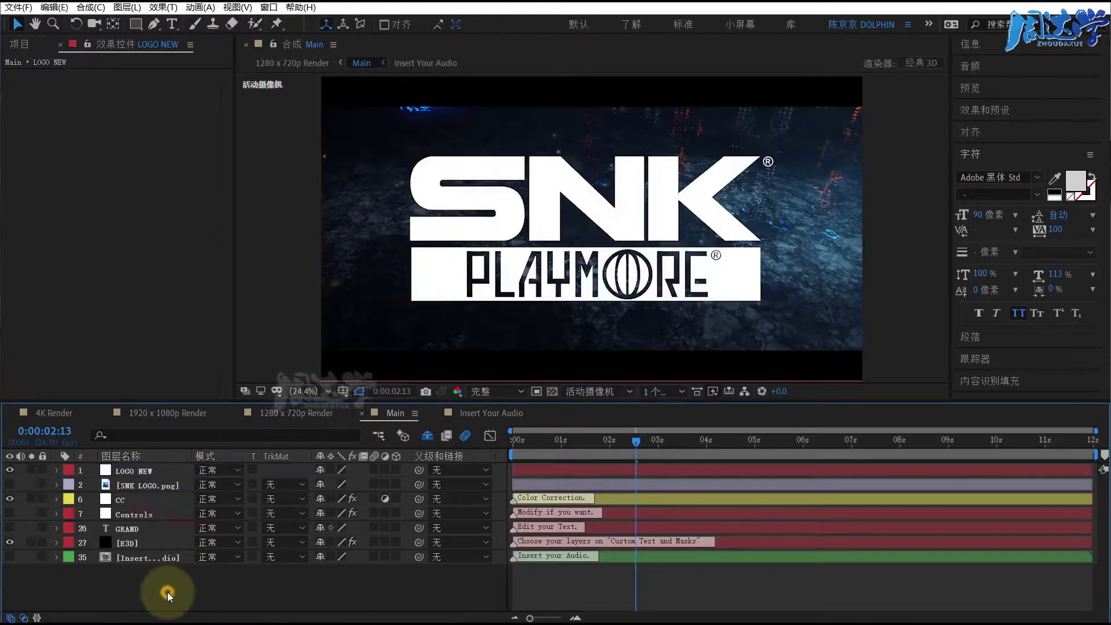
left_click(9, 470)
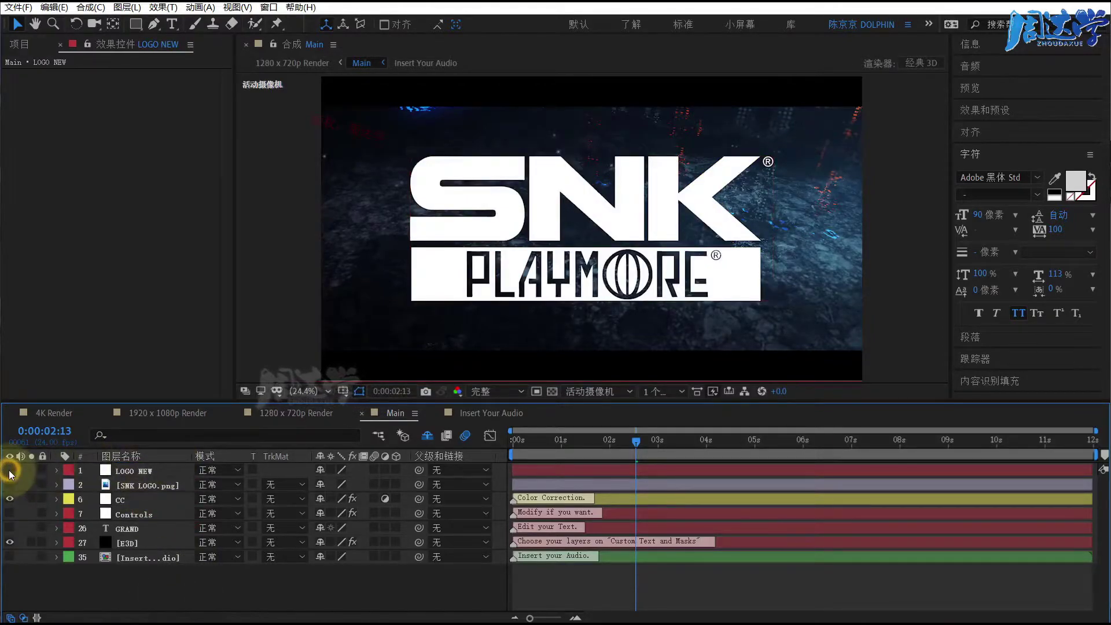
Step: Set E3D's Custom Text and Masks Path Layer 1 to LOGO NEW
left_click(129, 542)
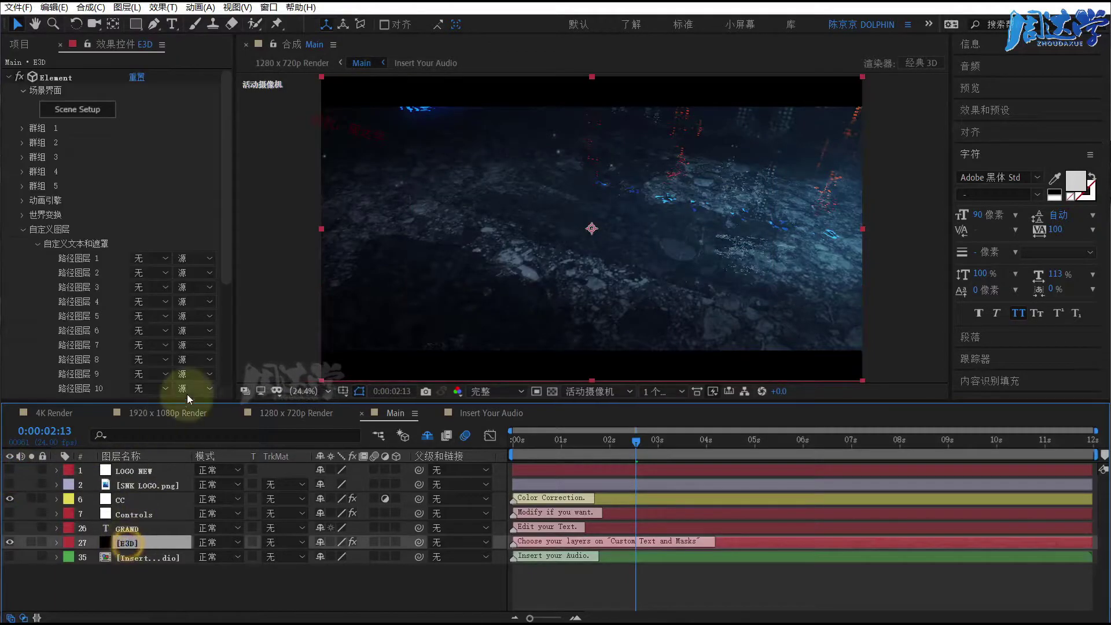
left_click(147, 257)
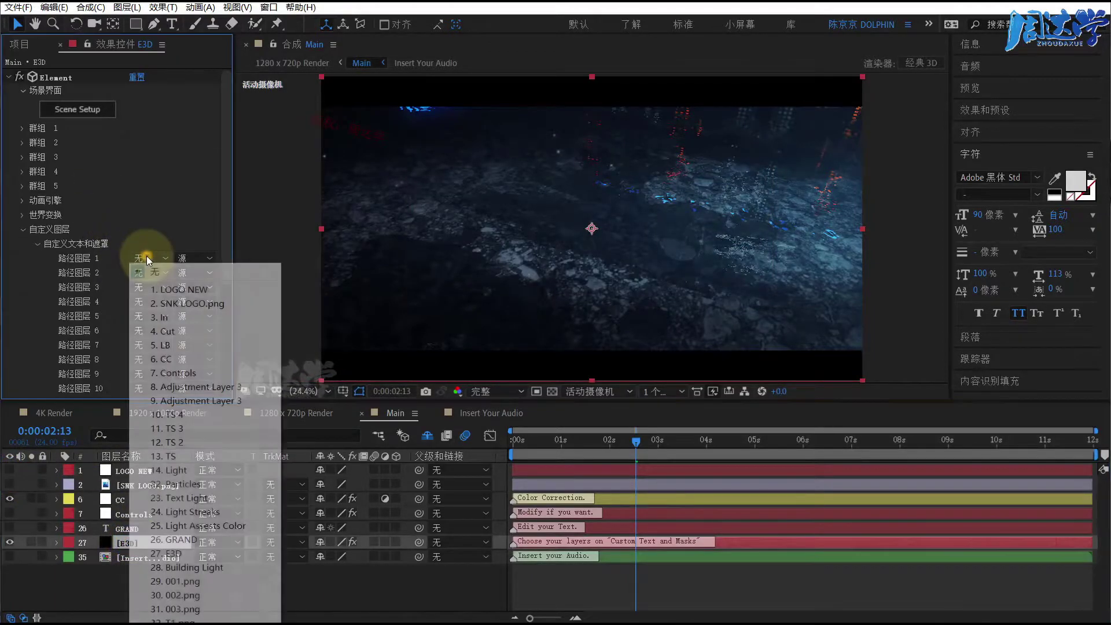
left_click(178, 289)
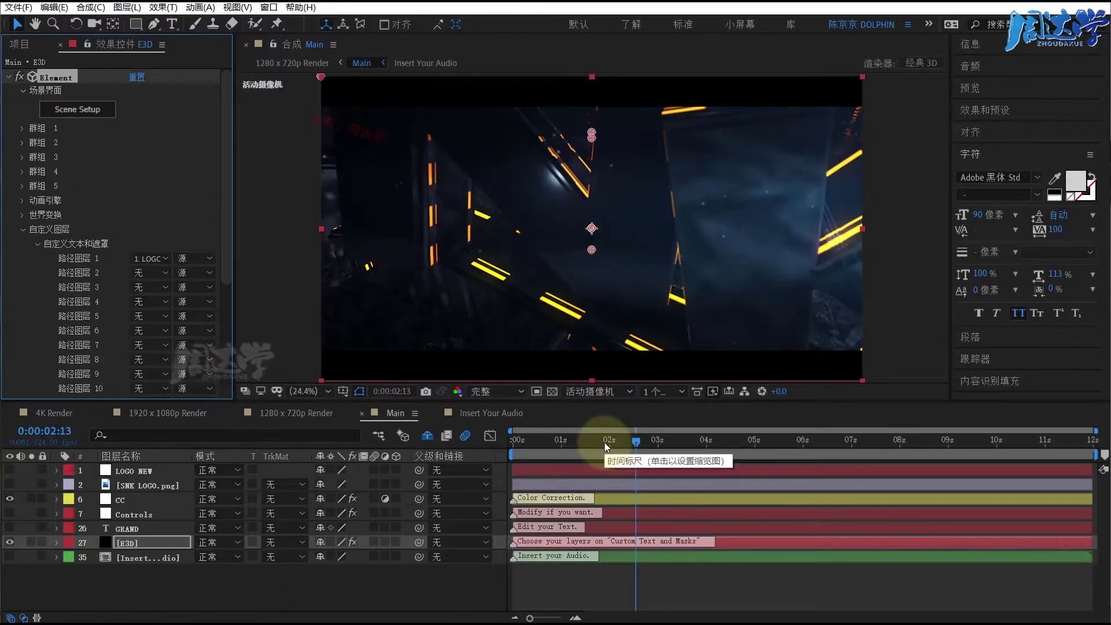
Step: Rewind the playhead to about 0:00:00:11 to view the animation's opening
left_click_drag(604, 442, 533, 448)
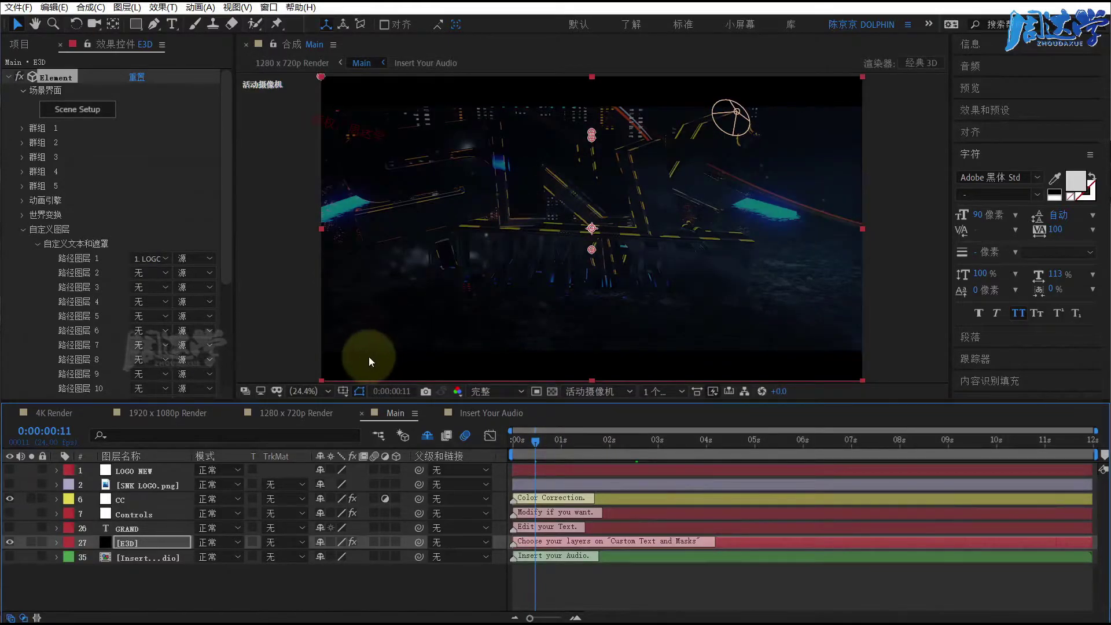
left_click(58, 469)
left_click(116, 470)
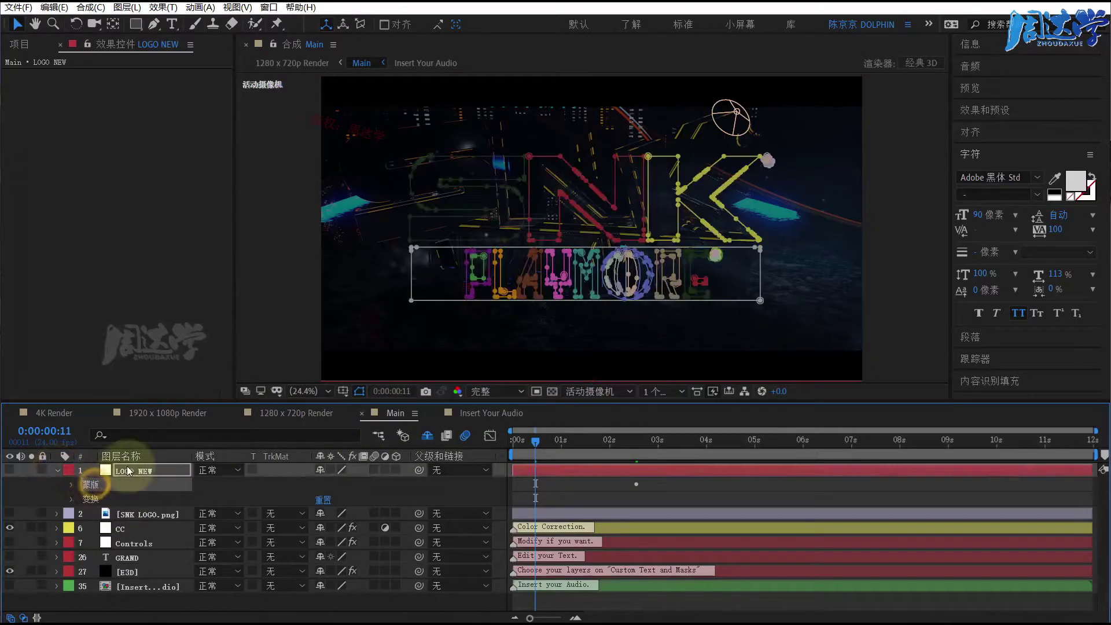
left_click(72, 484)
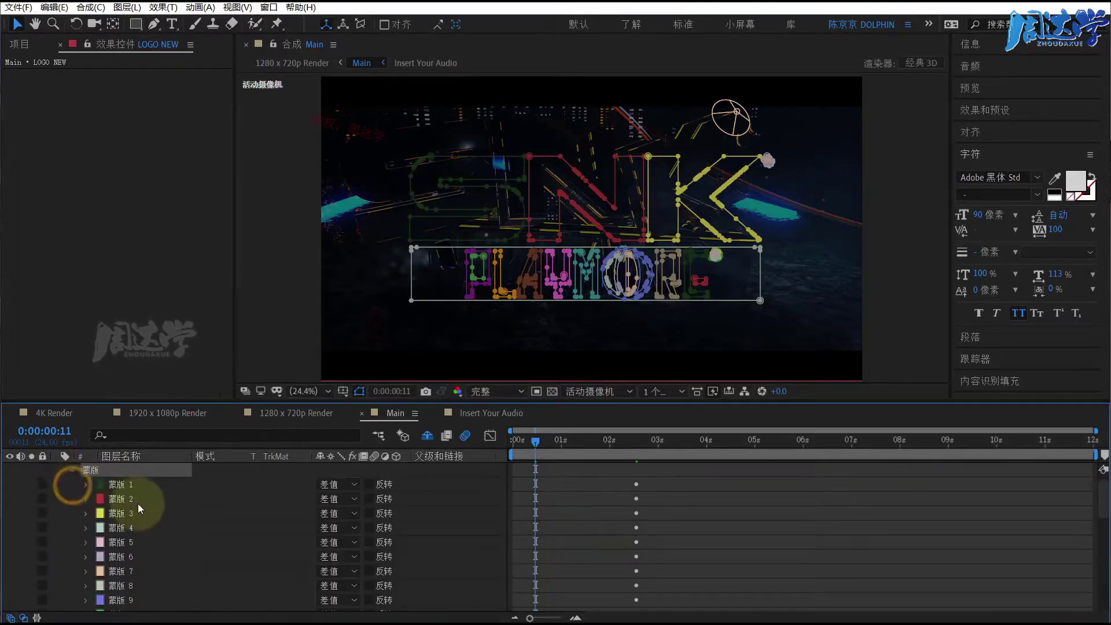
scroll(134, 517, "down", 5)
scroll(136, 507, "up", 5)
scroll(136, 507, "up", 10)
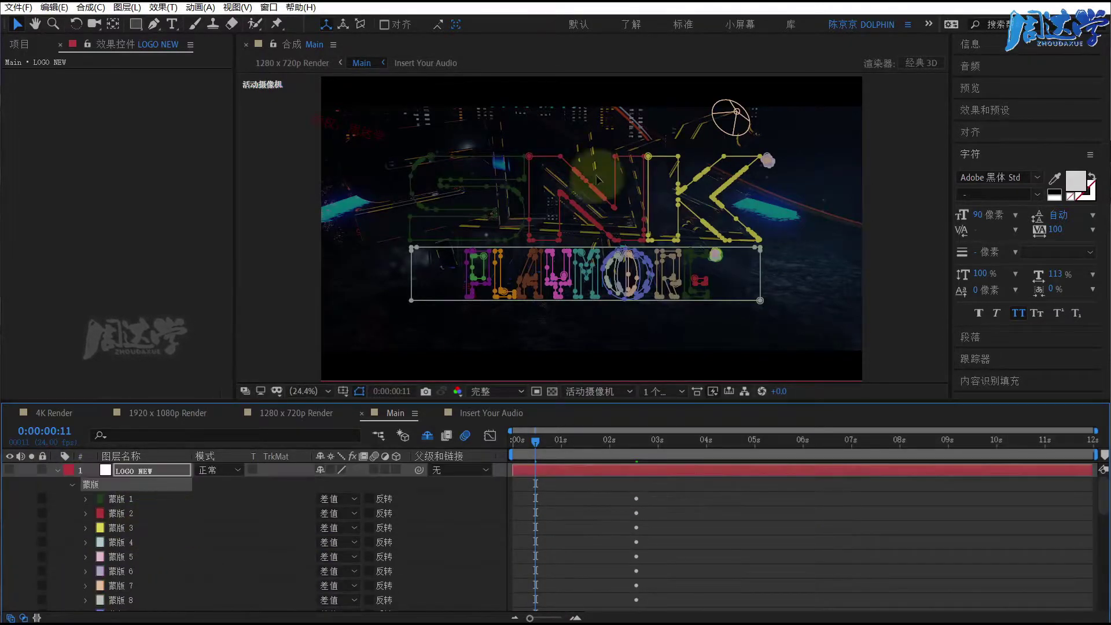
left_click(58, 469)
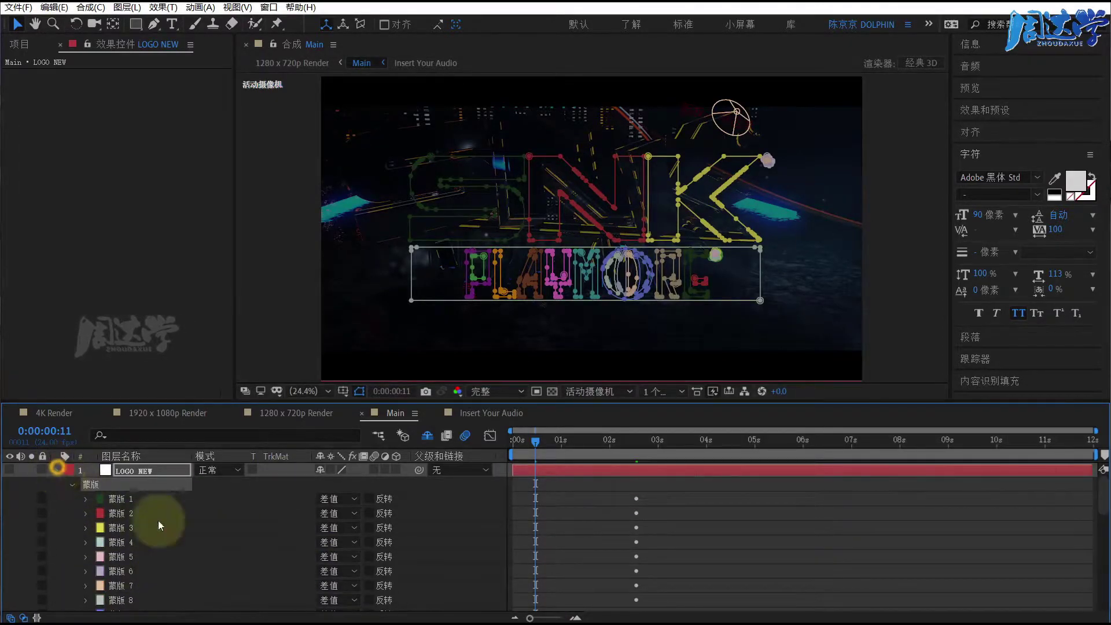
left_click(147, 588)
left_click(588, 446)
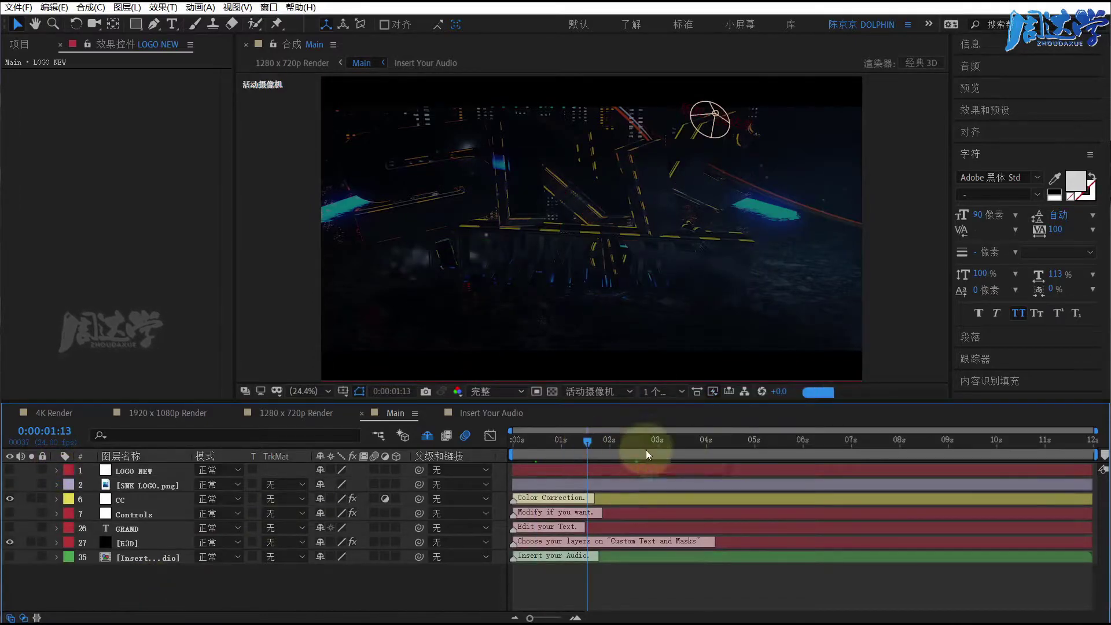
Step: Check the animation at about 4, 8 and 10 seconds in an enlarged viewer, then select E3D
left_click(728, 442)
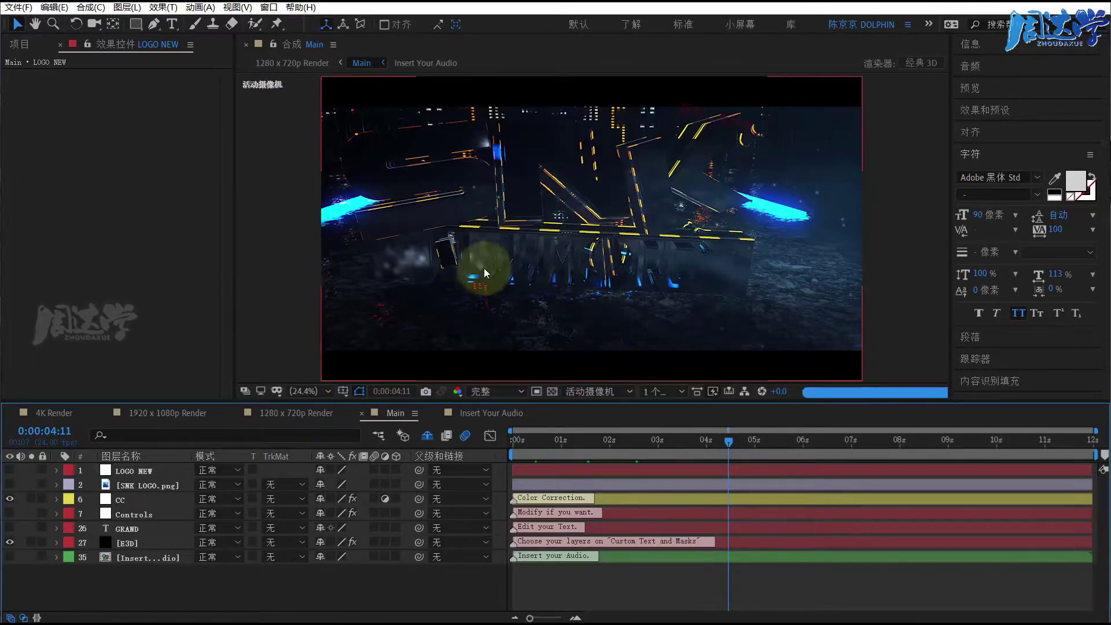
left_click(913, 440)
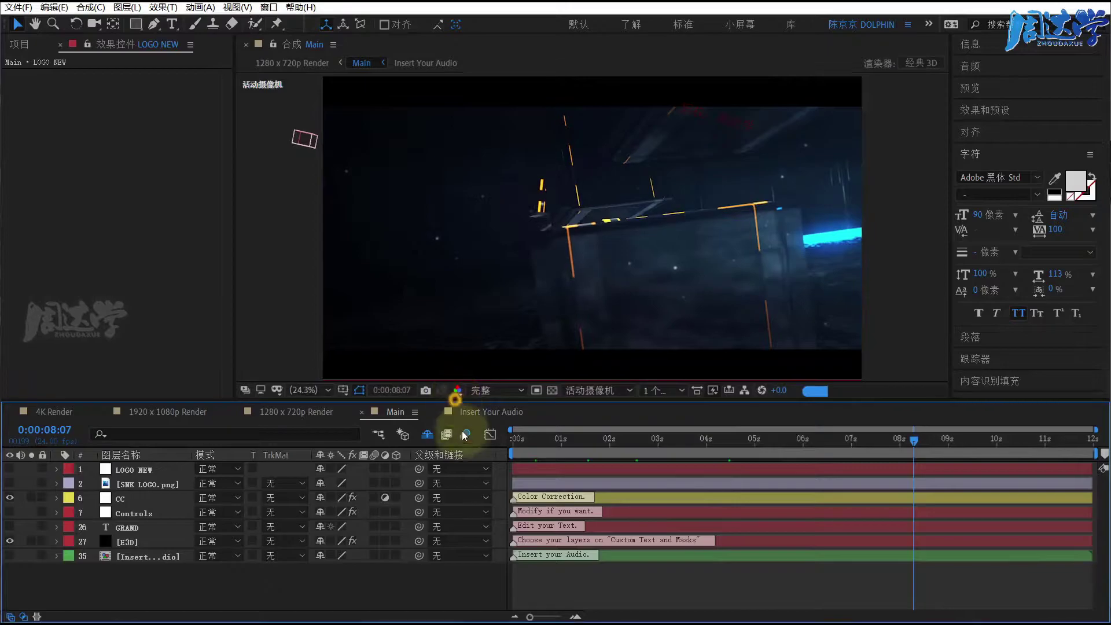
left_click_drag(455, 399, 458, 444)
left_click(999, 485)
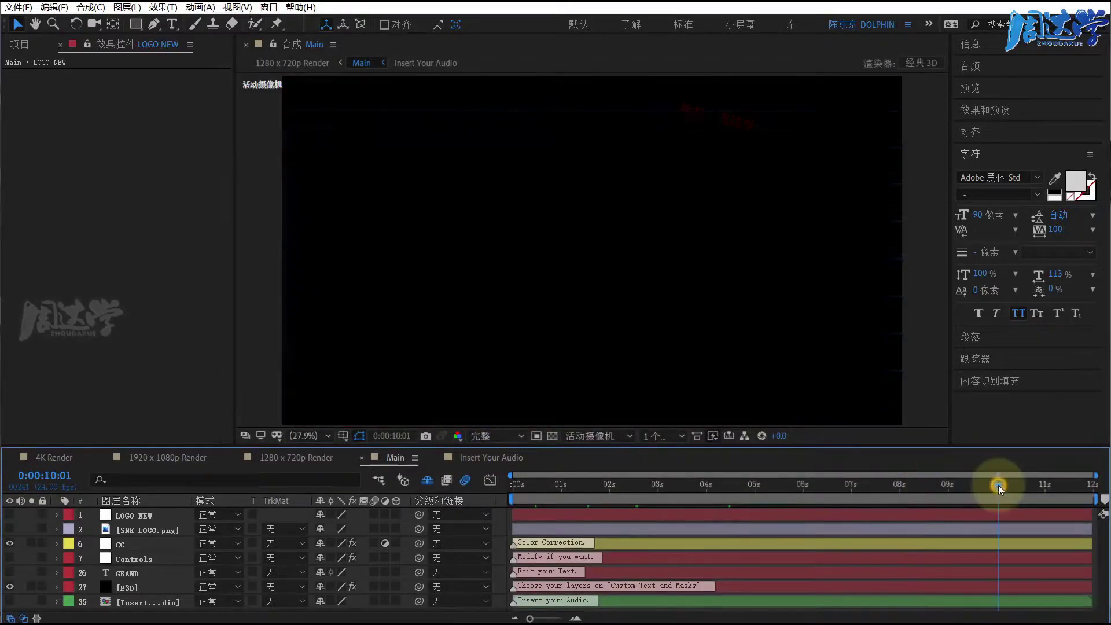
left_click(501, 351)
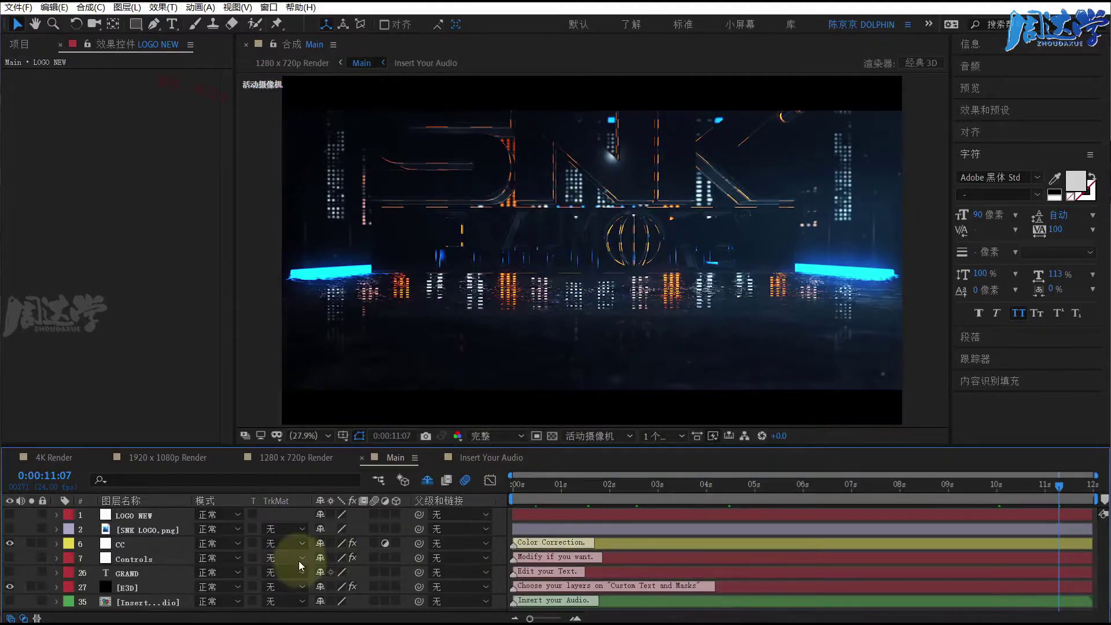
left_click(127, 588)
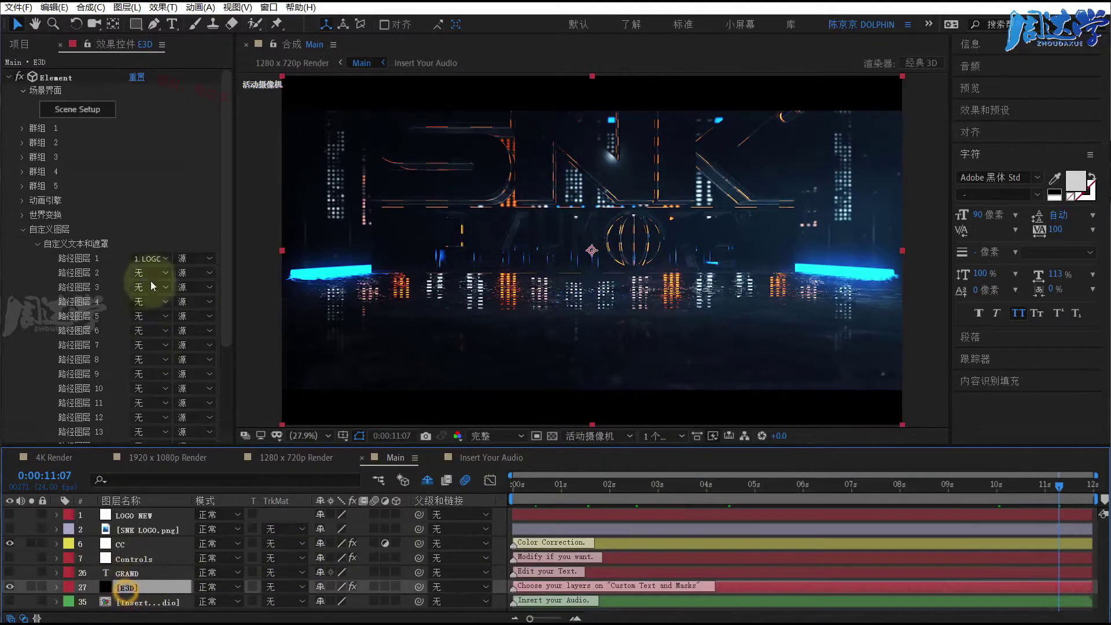
Step: Inspect the extruded SNK logo model in Element 3D Scene Setup and apply the scene
left_click(79, 112)
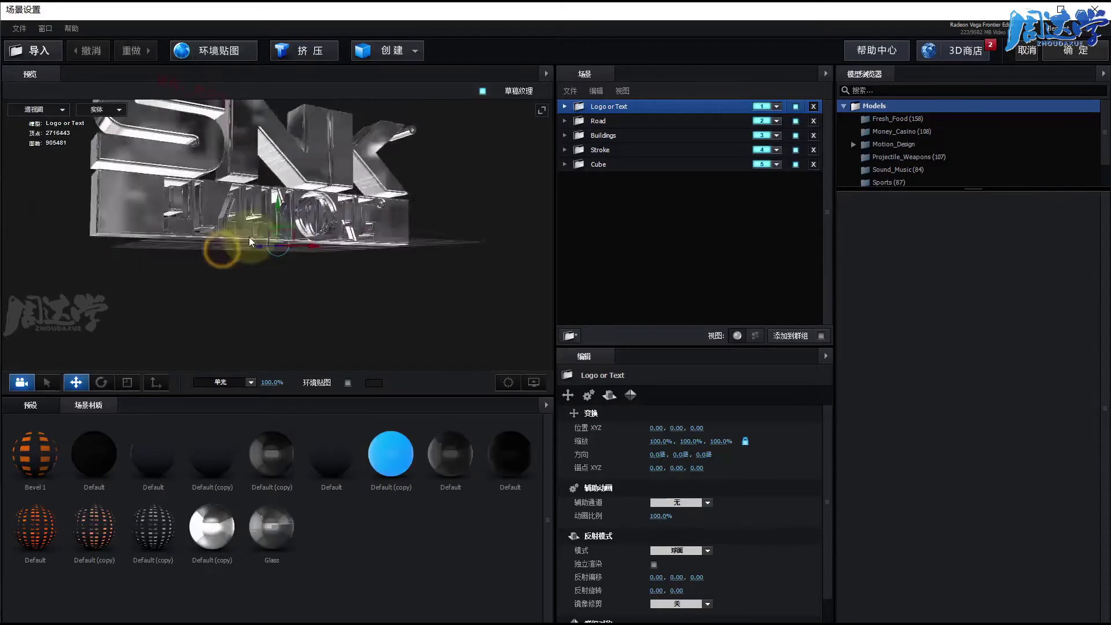
mouse_move(248, 237)
left_mouse_down()
mouse_move(266, 162)
mouse_move(204, 237)
mouse_move(303, 254)
mouse_move(240, 246)
left_mouse_up()
scroll(272, 169, "up", 3)
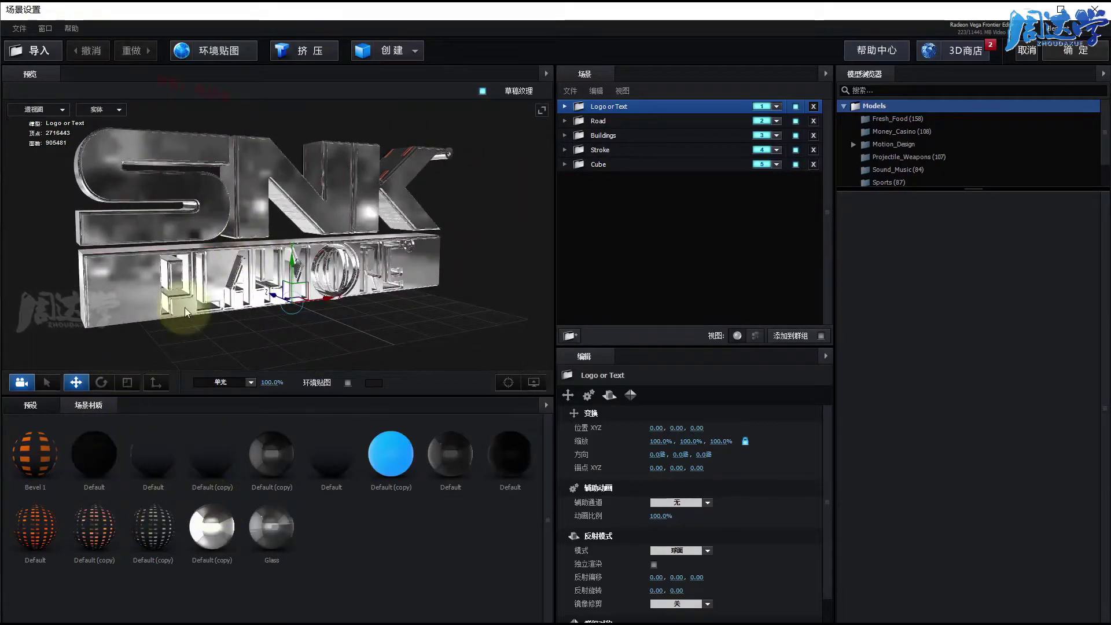
left_click(1055, 51)
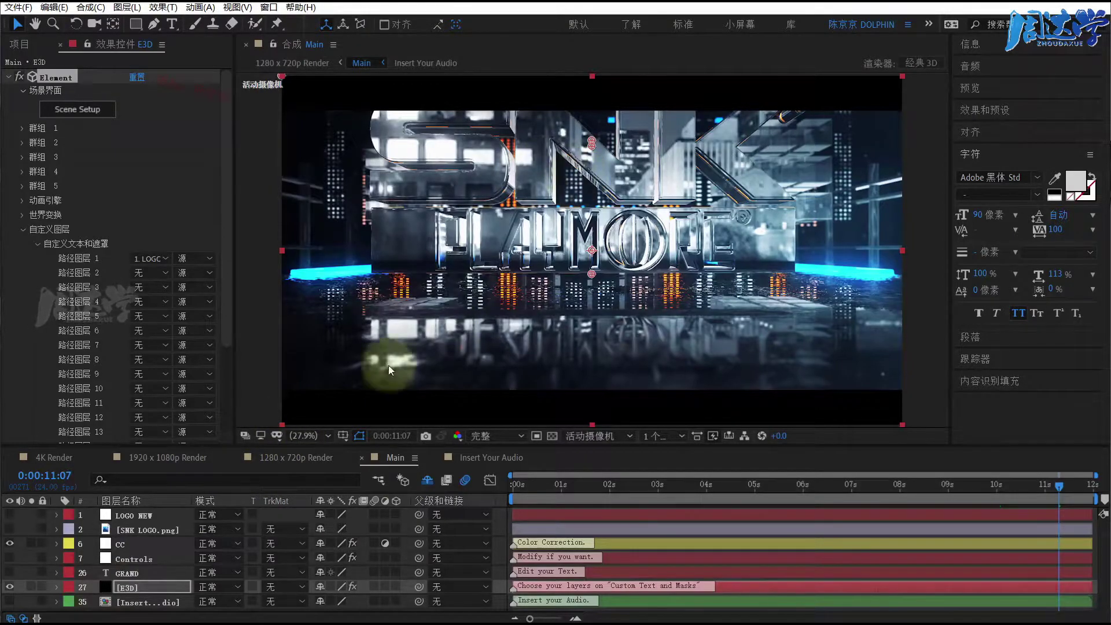
left_click(132, 587)
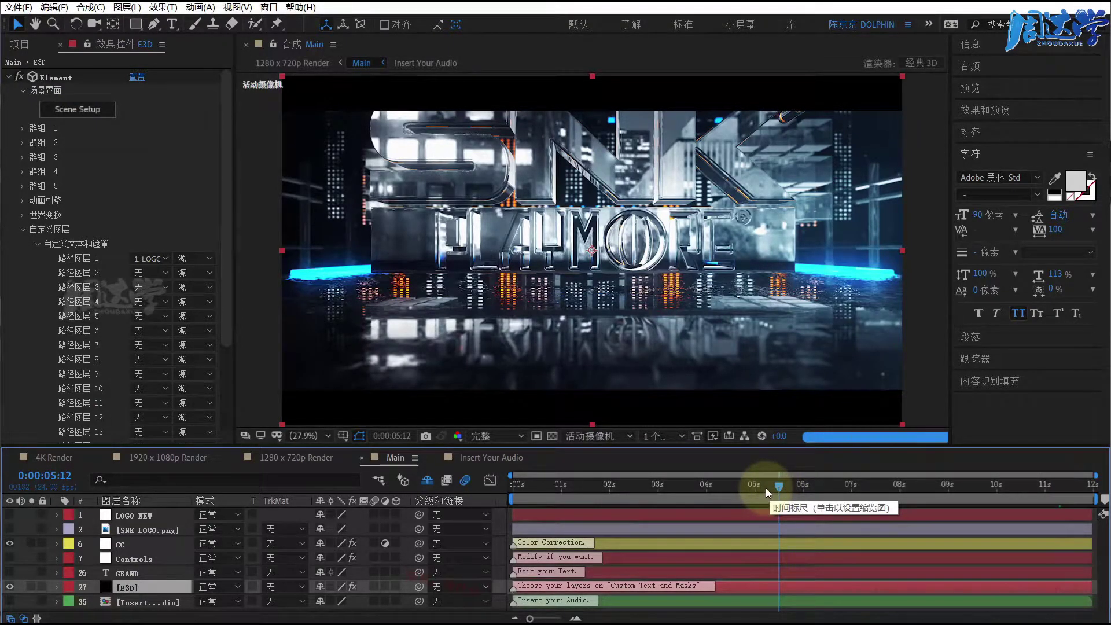
left_click(624, 488)
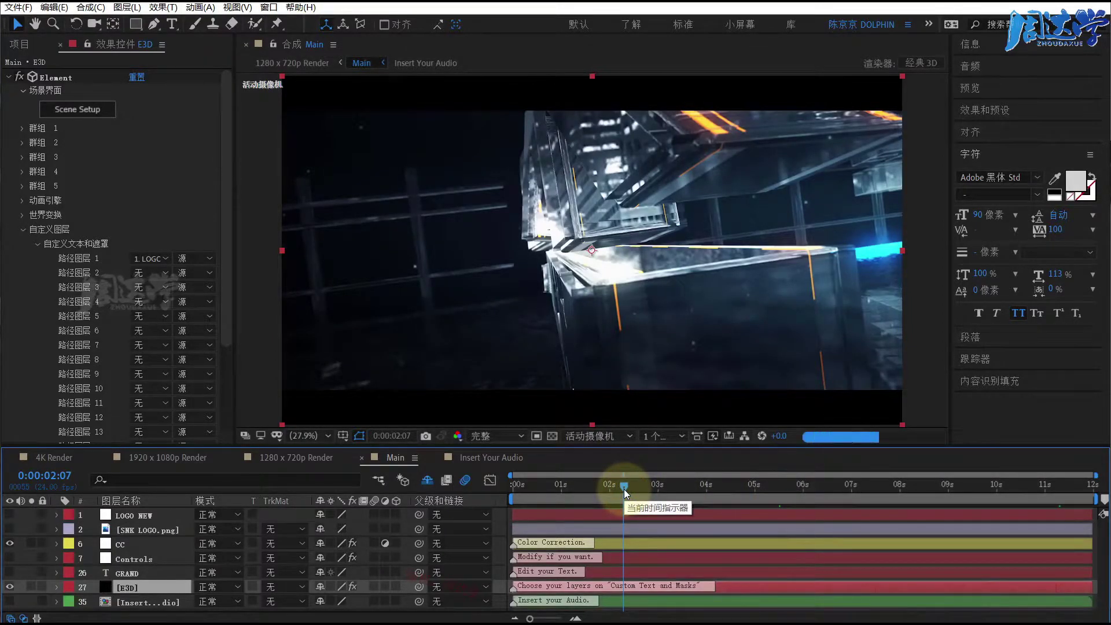
left_click(914, 485)
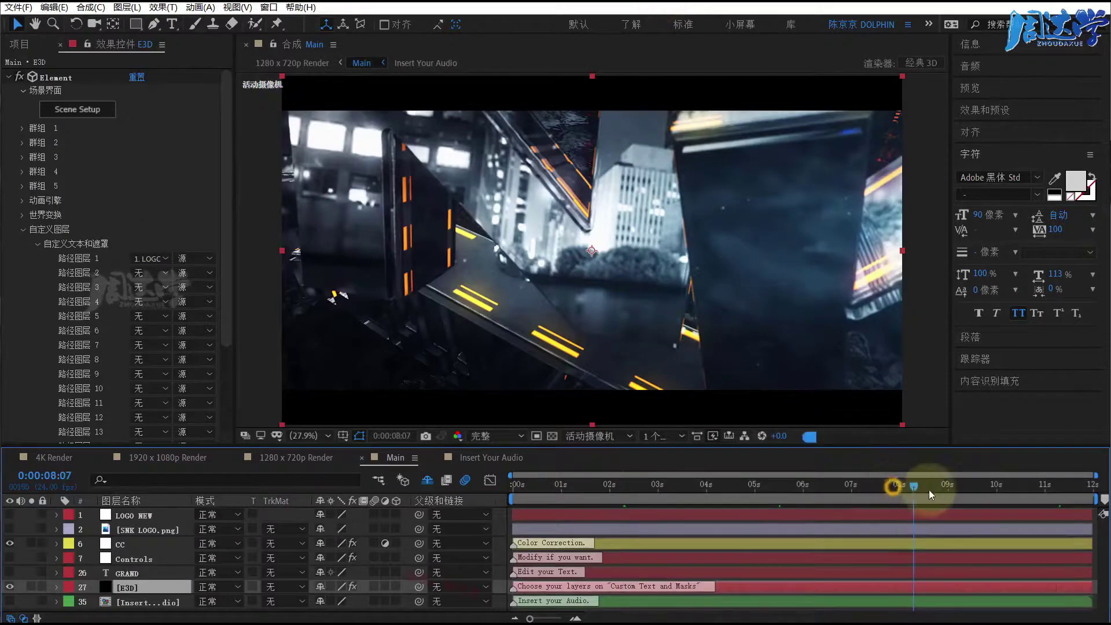
left_click(1044, 486)
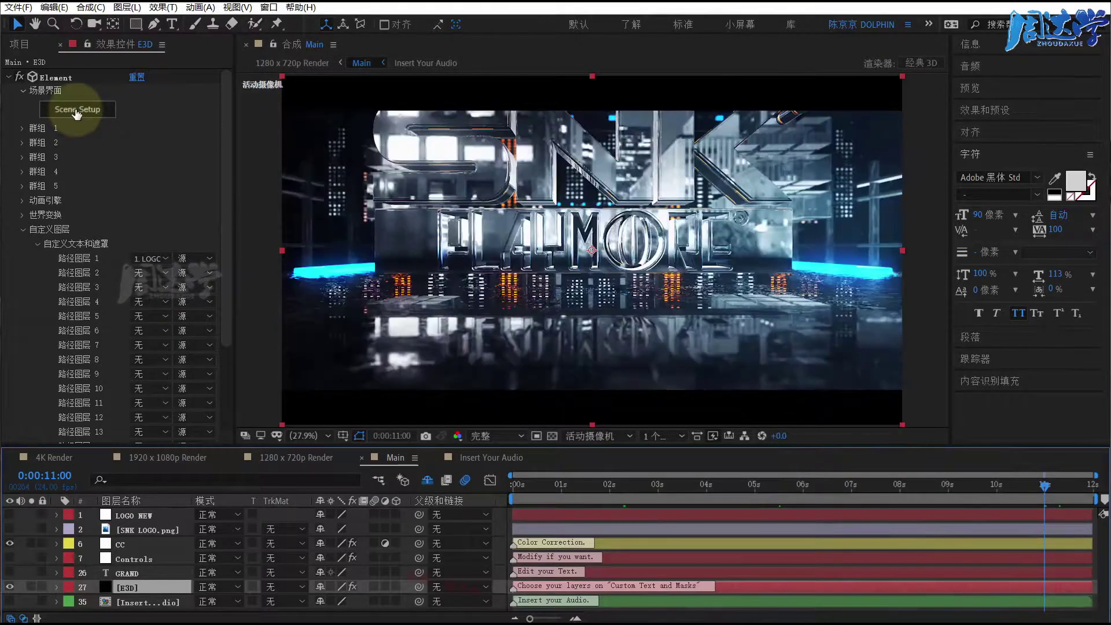
Step: In Element 3D Scene Setup, scale the SNK logo model down to 69.1%, 69.1%, 100%
left_click(77, 112)
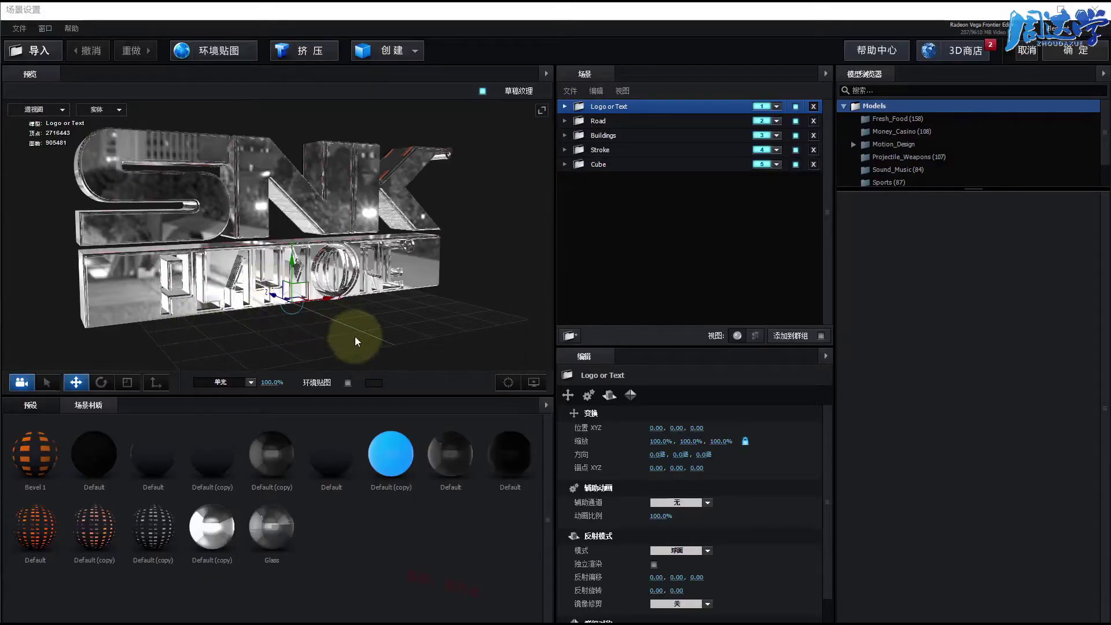
left_click_drag(355, 335, 336, 337)
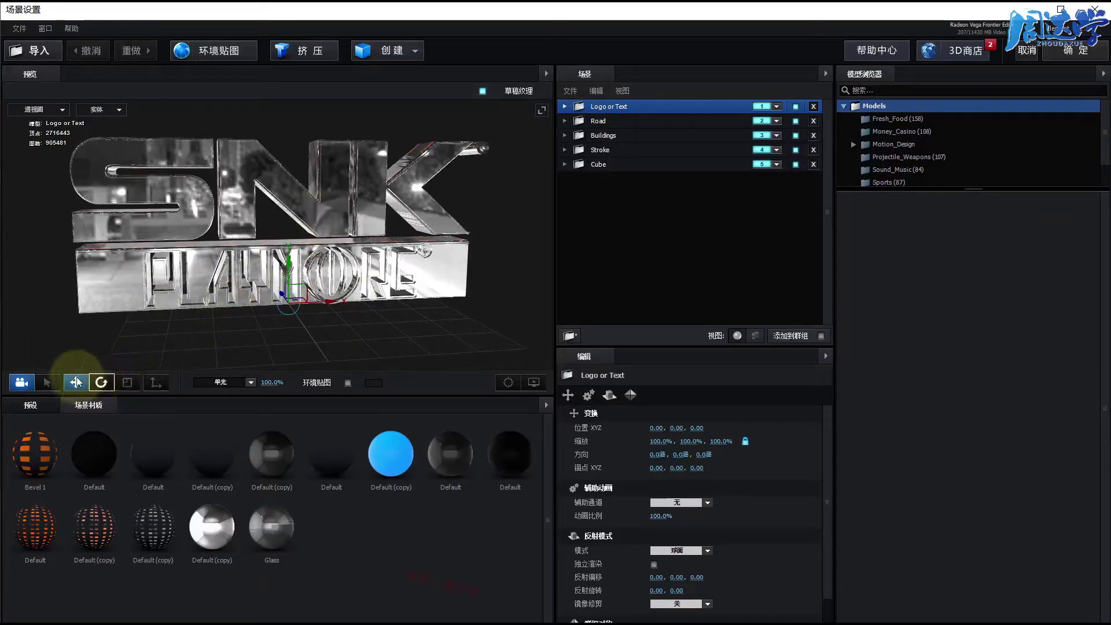
left_click(128, 383)
left_click_drag(299, 296, 280, 312)
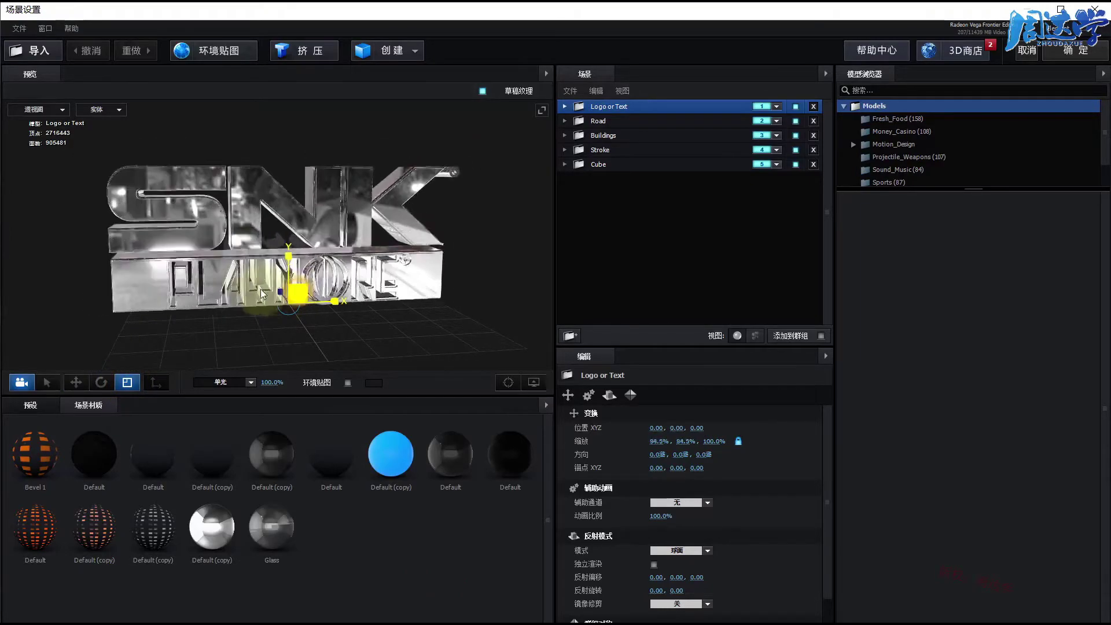
left_click(1090, 53)
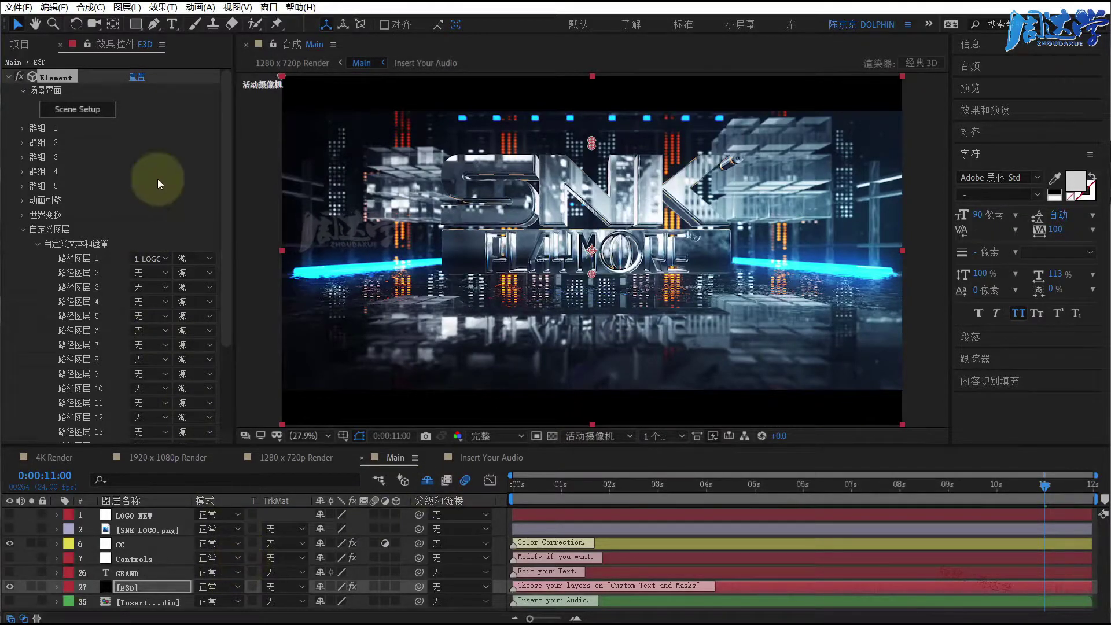
Step: Open E3D Sign.aep from the Element neon logo template folder and answer the save prompt
key("alt+Tab")
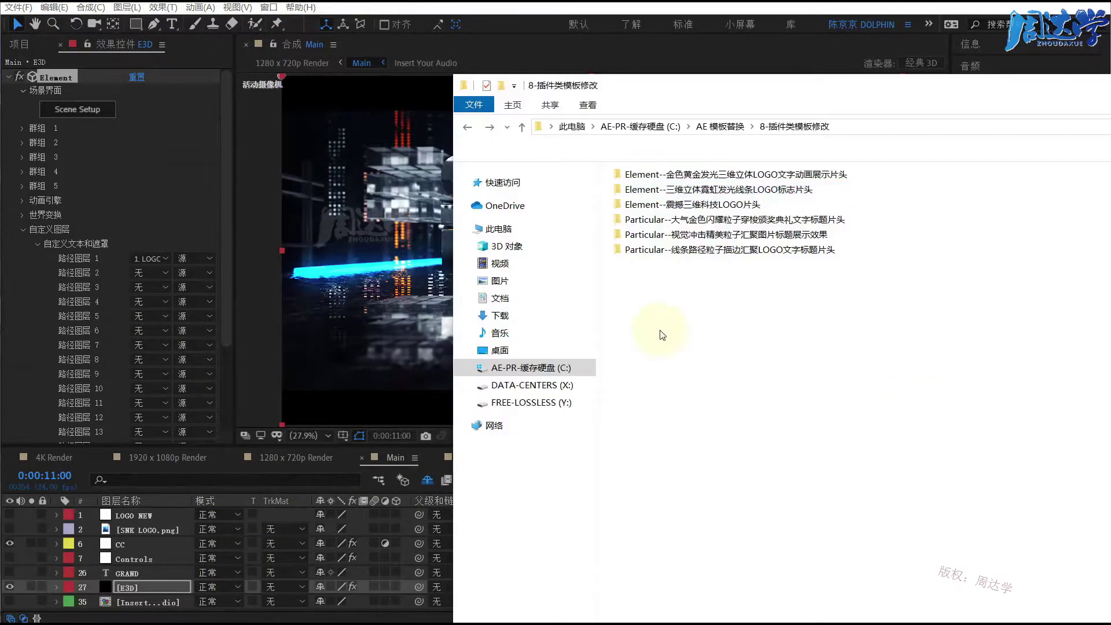
double_click(694, 189)
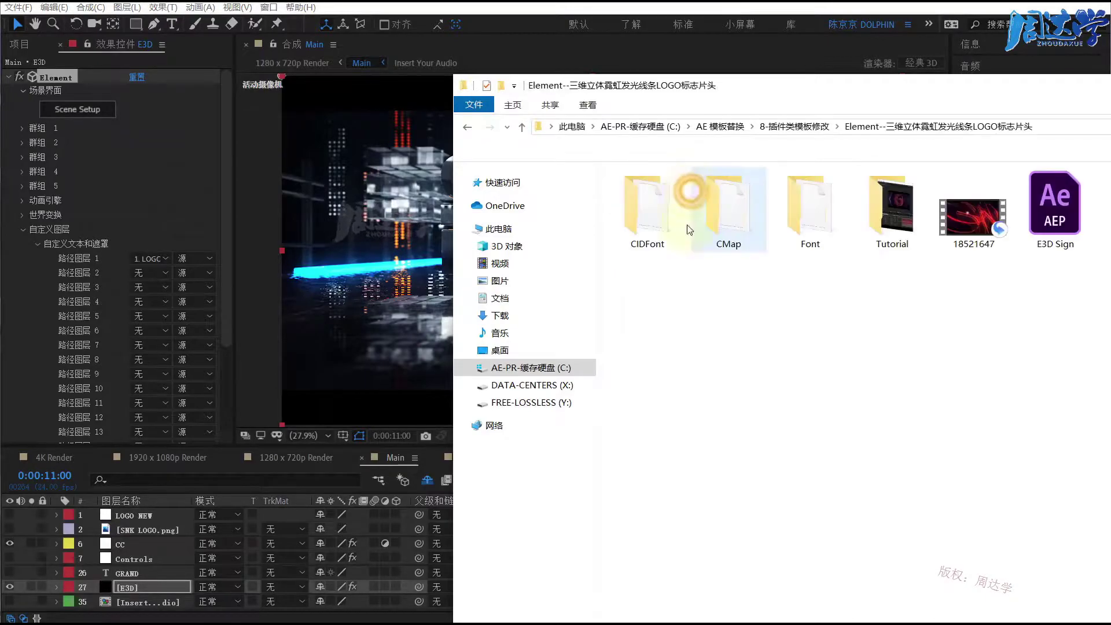
double_click(1054, 203)
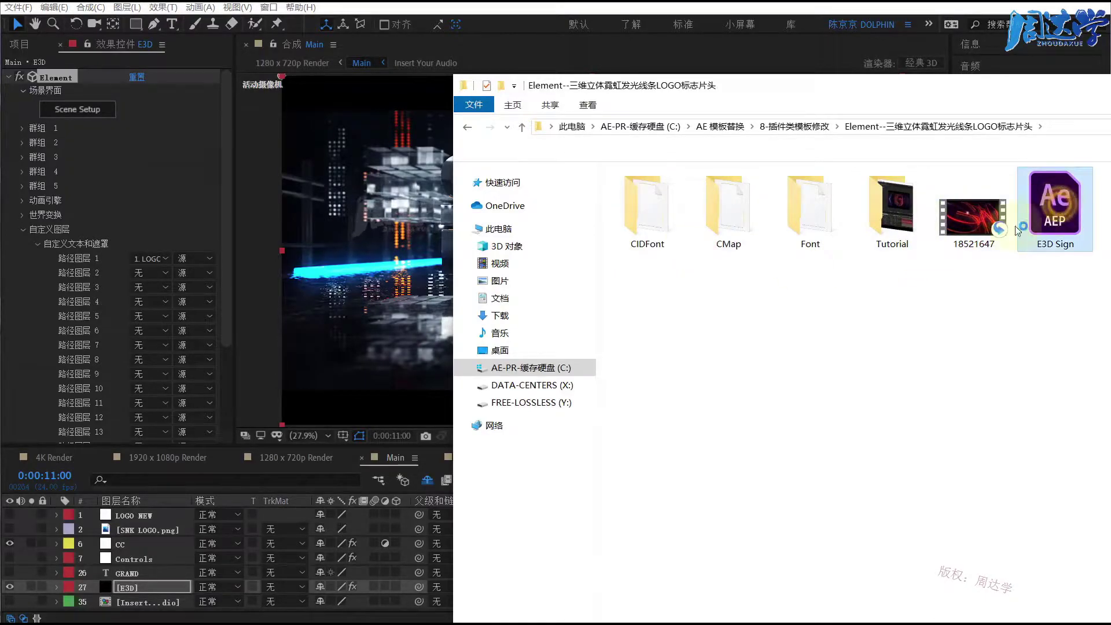
left_click(596, 325)
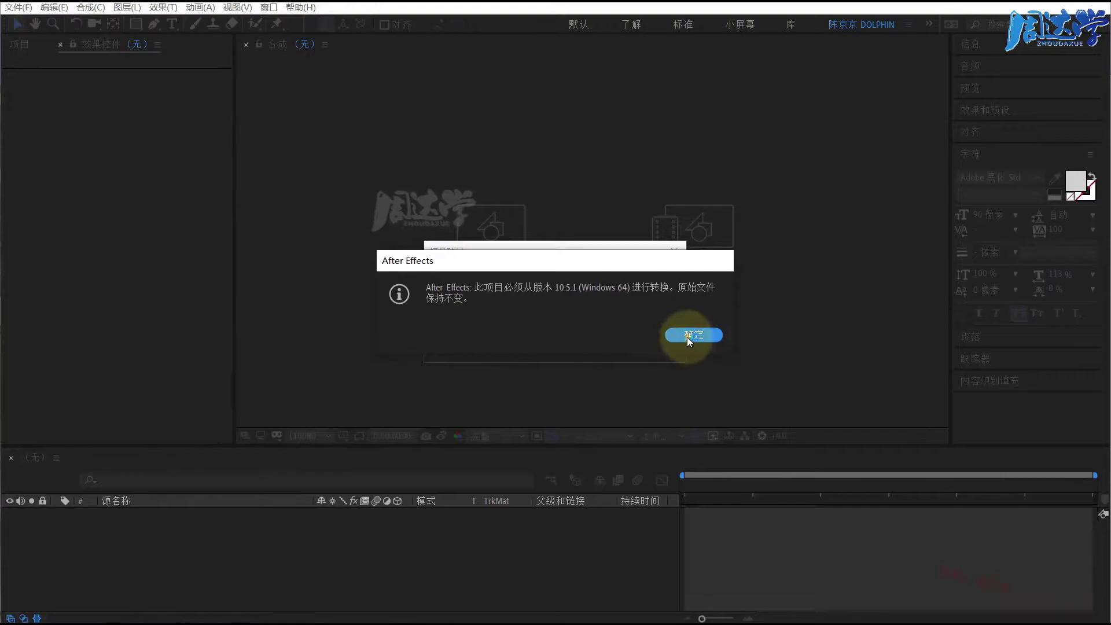
Step: Dismiss the version conversion notice, set the time to about one second, and fit the comp to the viewer
left_click(687, 336)
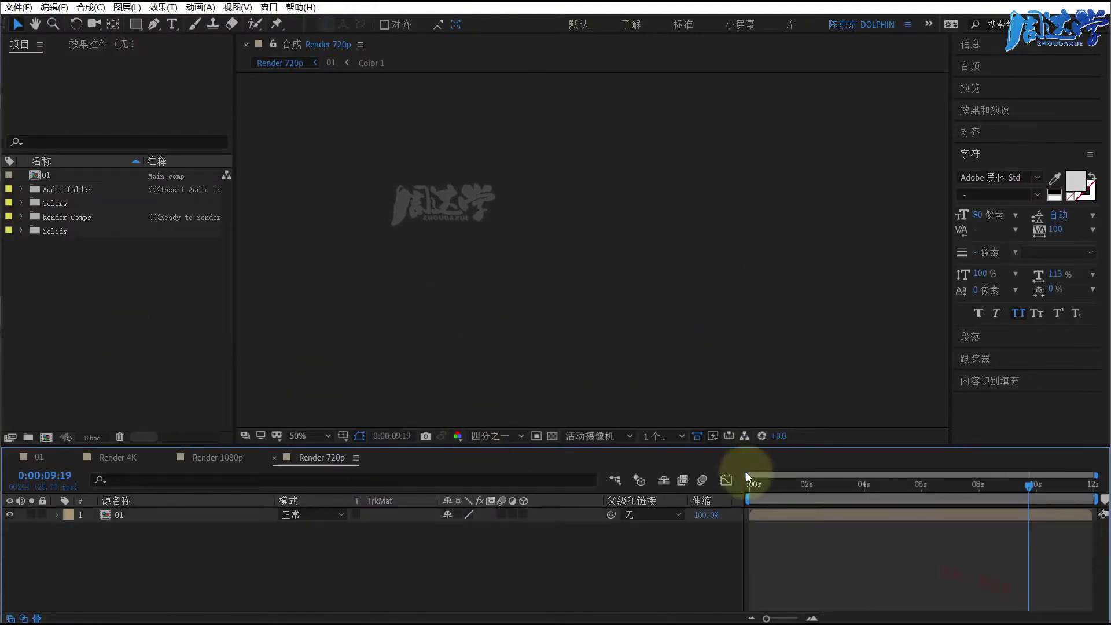
left_click_drag(811, 489, 787, 488)
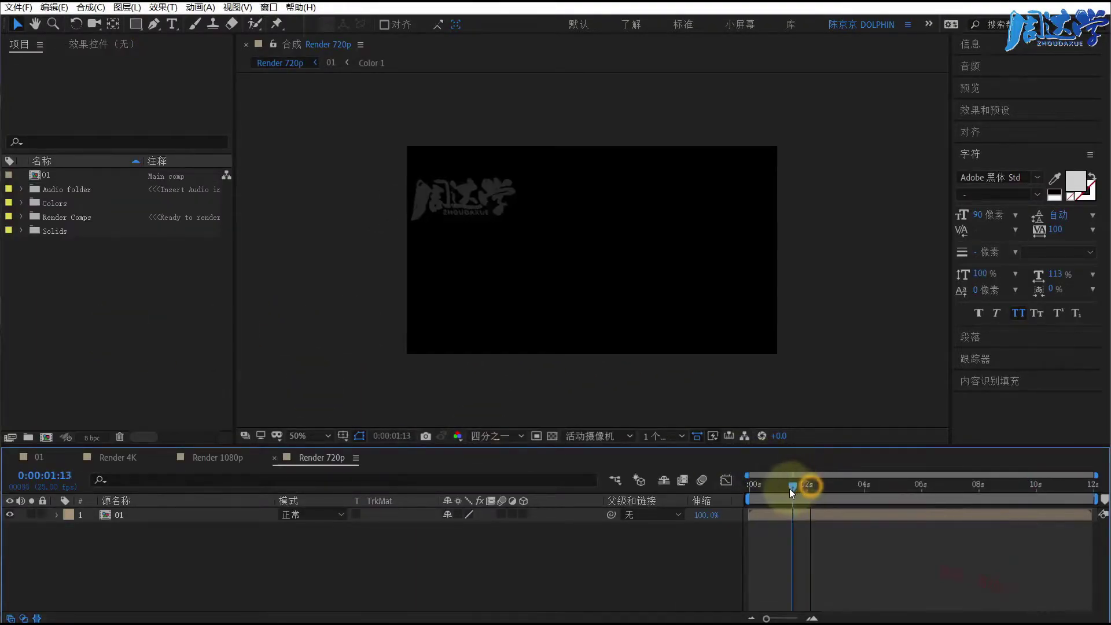
left_click(314, 438)
left_click(315, 466)
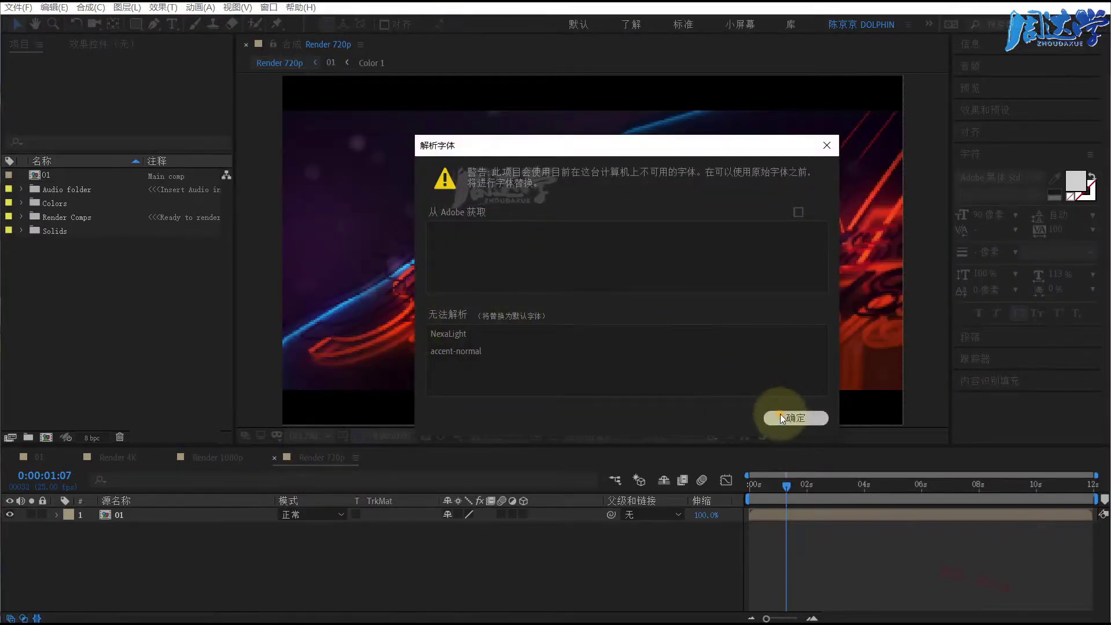
Step: Dismiss the missing-fonts warning, keep Full preview resolution, and import 18521647.mp4 into the Project panel
left_click(780, 414)
left_click(481, 436)
left_click(482, 455)
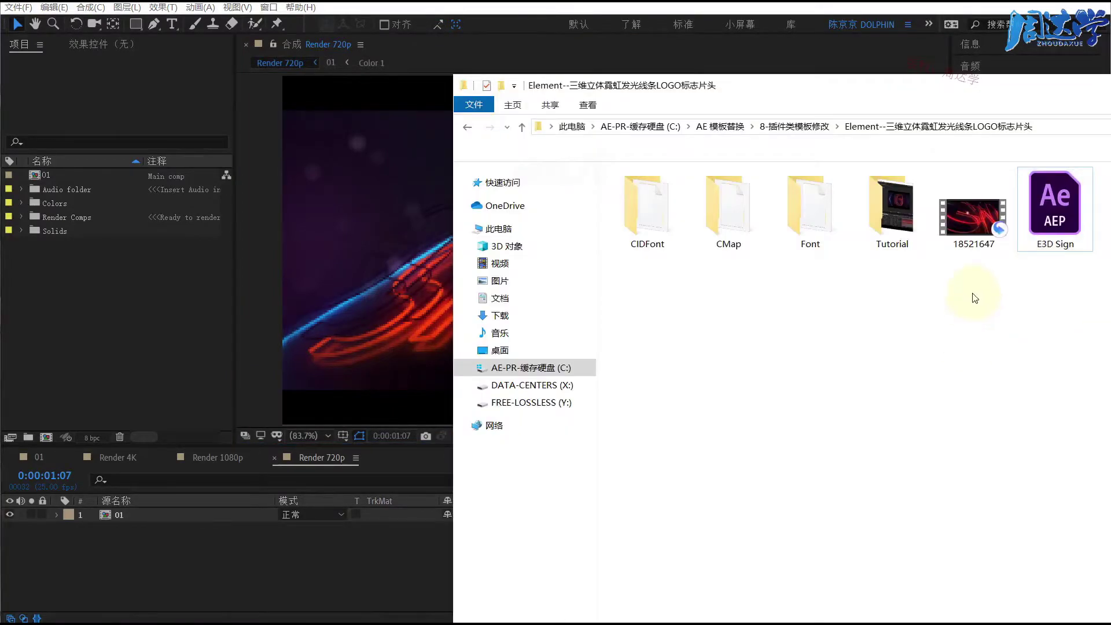
mouse_move(974, 214)
left_mouse_down()
mouse_move(67, 339)
mouse_move(102, 327)
left_mouse_up()
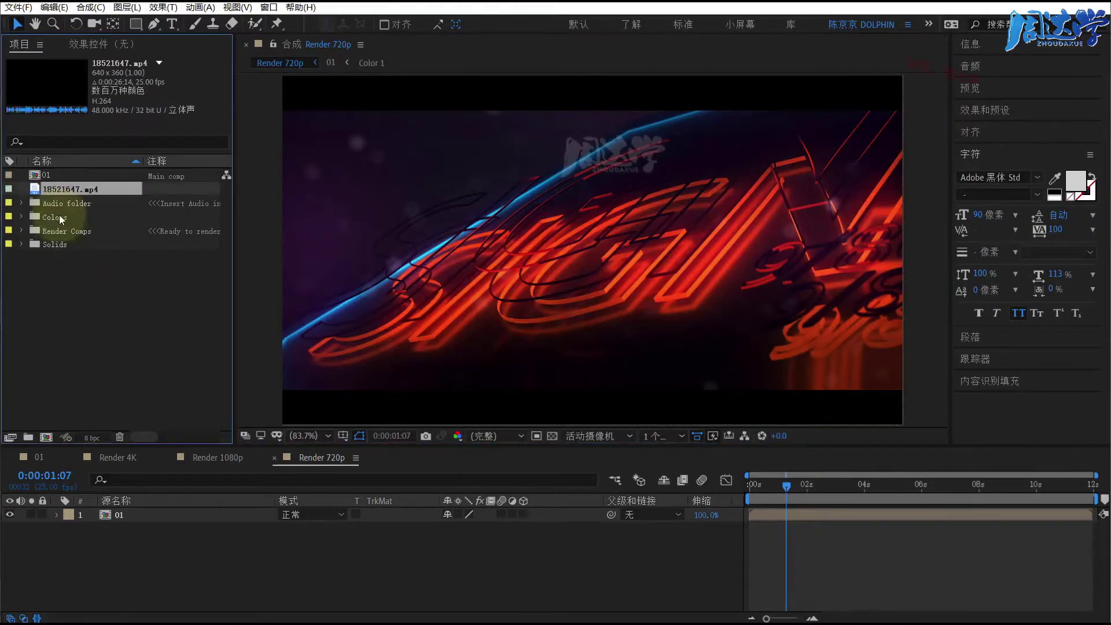
Step: Create a 18521647 comp from the clip, fit it, and play it to 0:00:11:21 showing the neon SIGN
left_click_drag(62, 189, 47, 435)
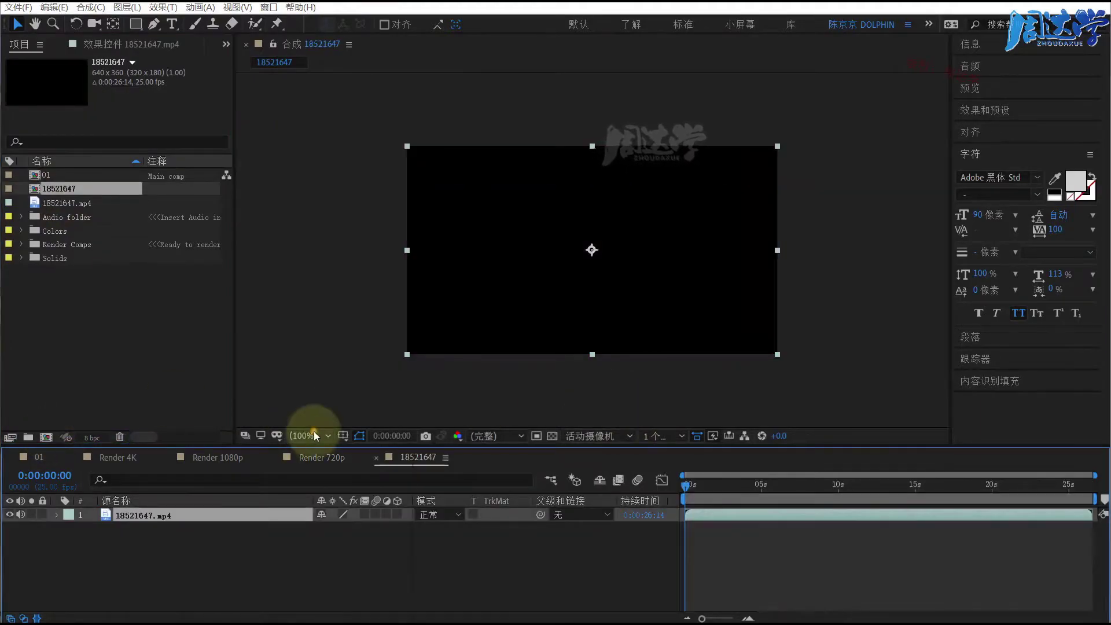
left_click(313, 430)
key("space")
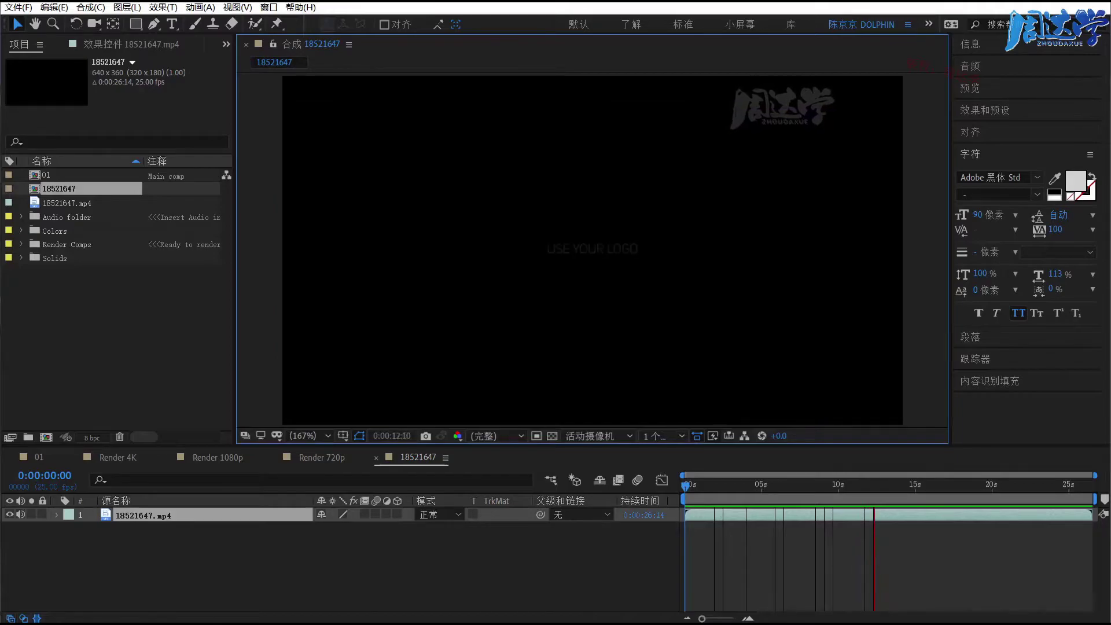
left_click(829, 516)
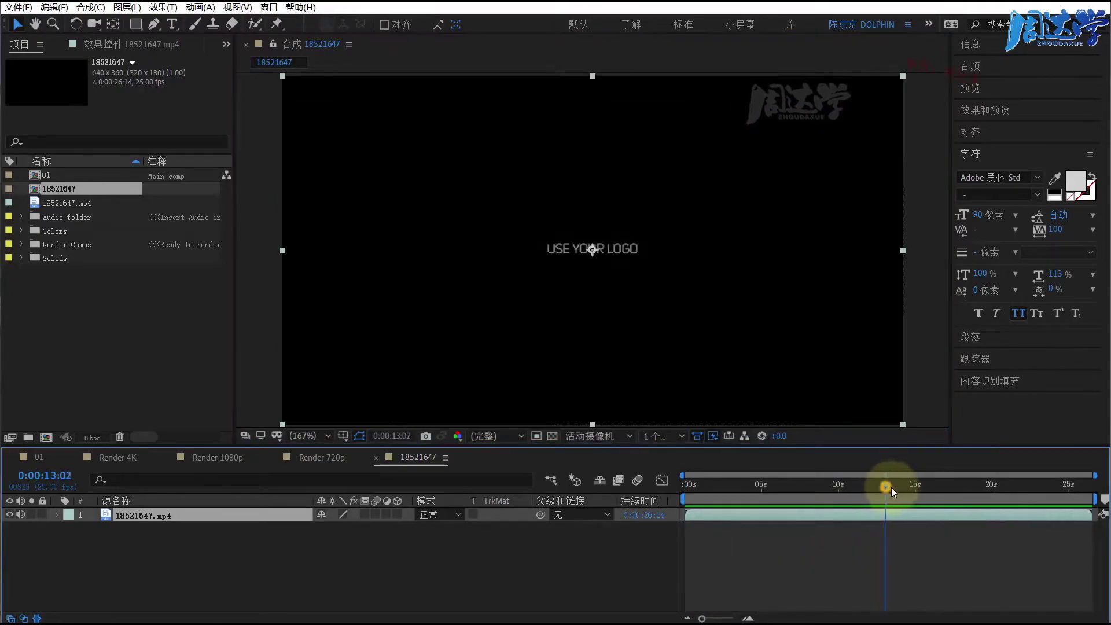
mouse_move(891, 487)
left_mouse_down()
mouse_move(1015, 505)
mouse_move(836, 498)
mouse_move(866, 498)
left_mouse_up()
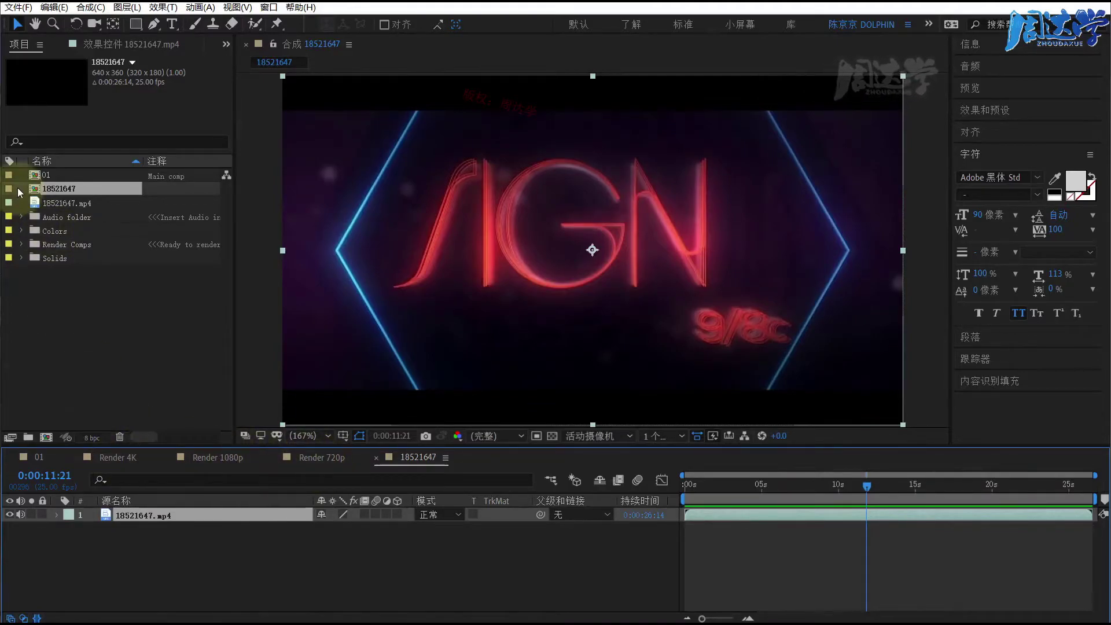
Step: Expand the Render Comps folder and browse its Render 4K and Render 720p comps
left_click(20, 245)
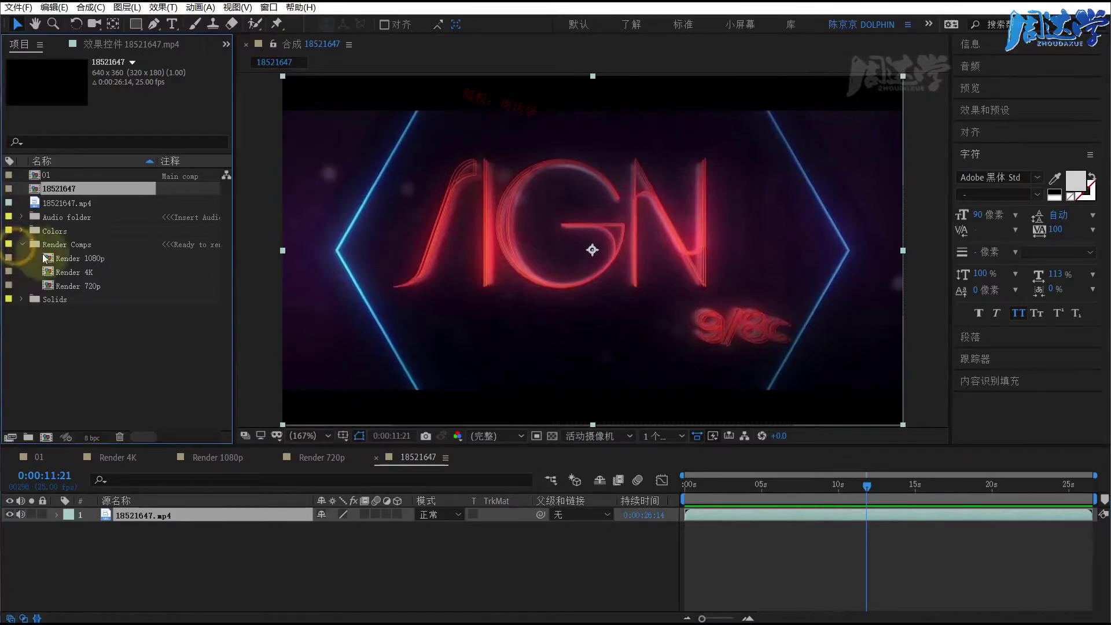
left_click(69, 258)
left_click(71, 272)
left_click(67, 283)
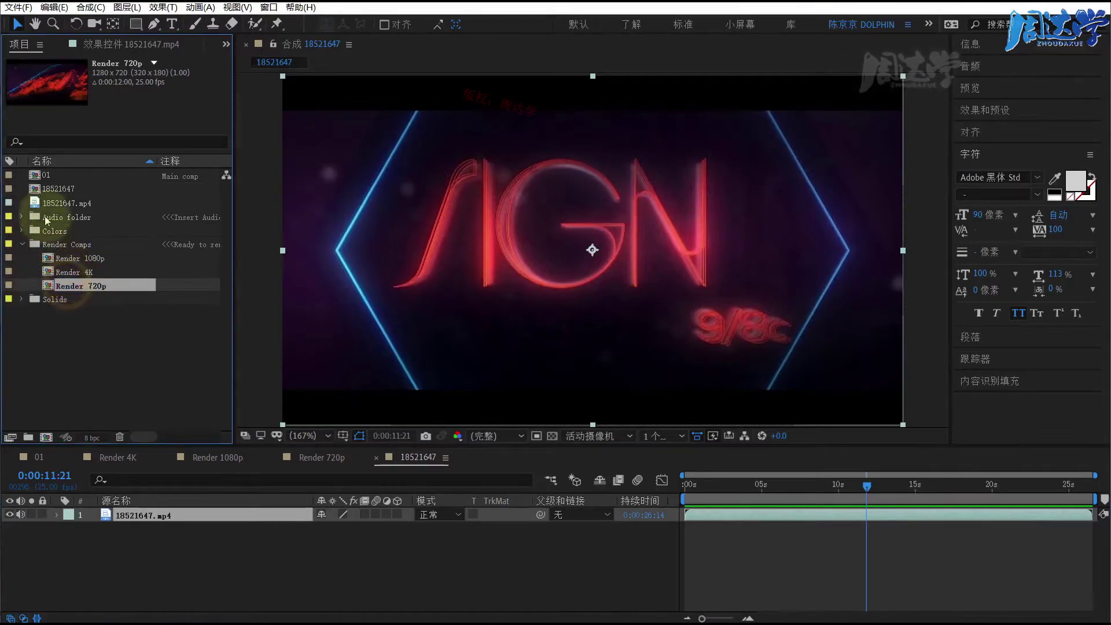
left_click(84, 363)
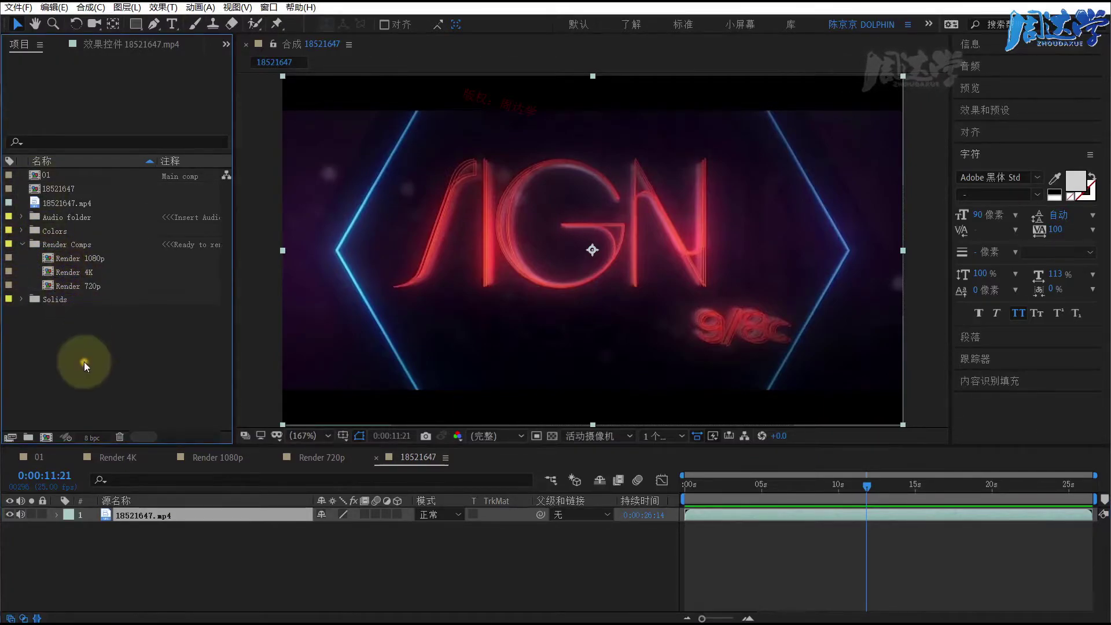
Step: Switch to the Render 1080p comp at Fit zoom and Half preview resolution
left_click(210, 459)
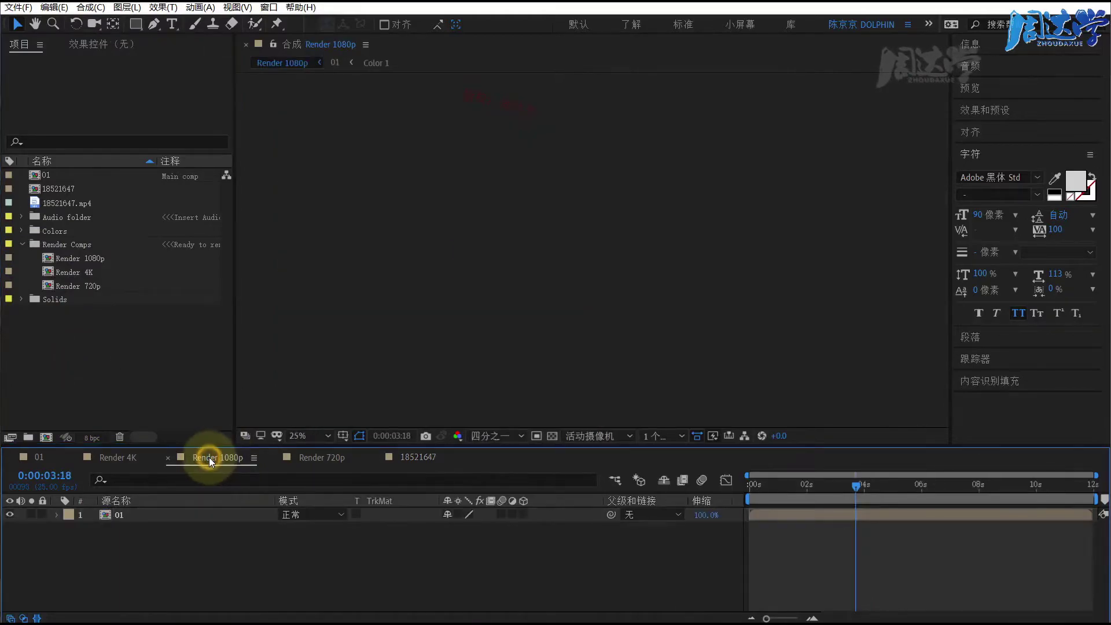
left_click(300, 440)
left_click(307, 452)
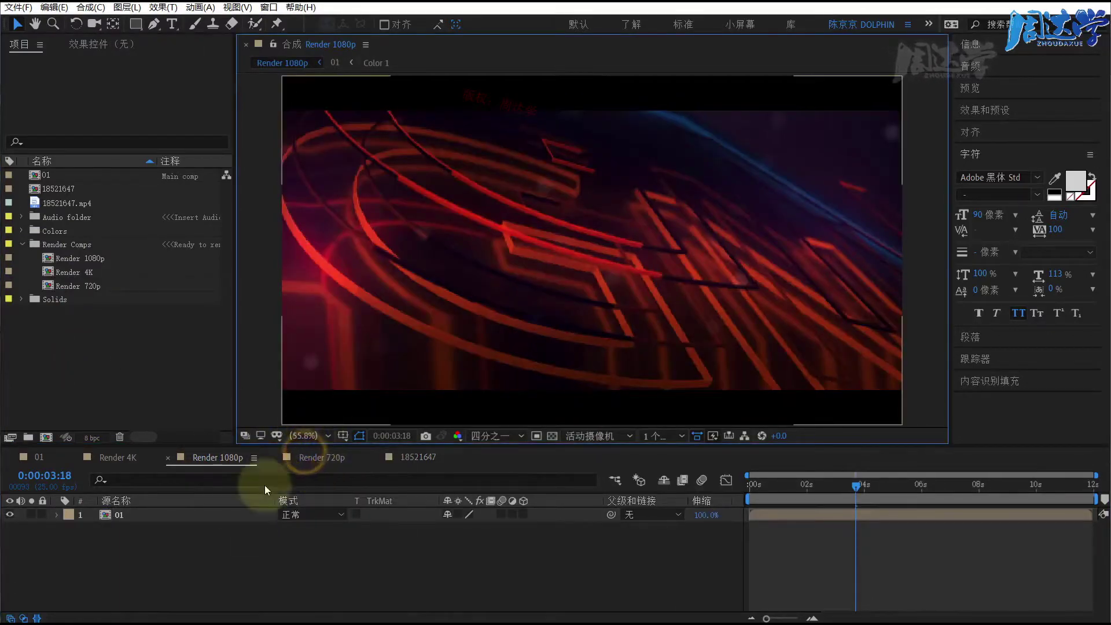
left_click(511, 436)
left_click(500, 485)
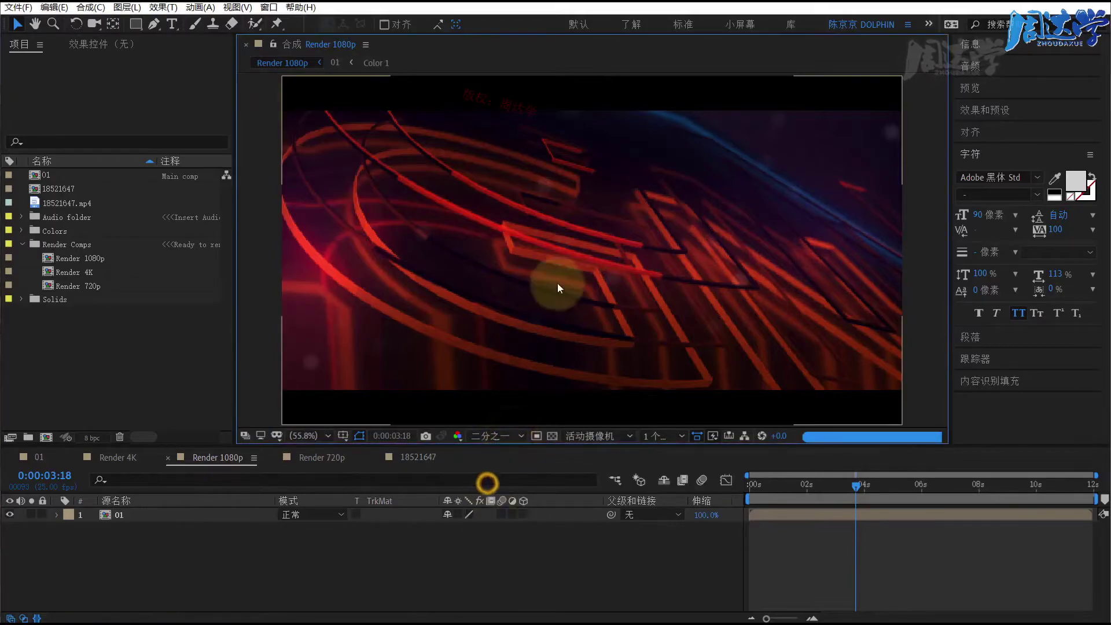
Step: Open the 01 precomp at Fit zoom and show the E3D layer's Element settings with F3
left_click(131, 516)
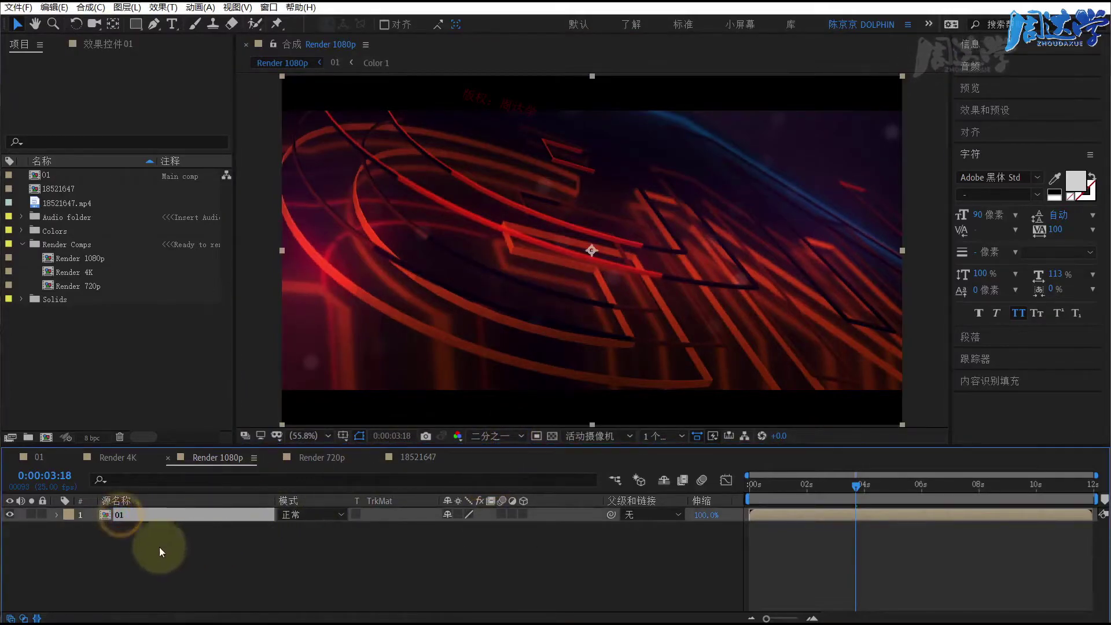
double_click(109, 515)
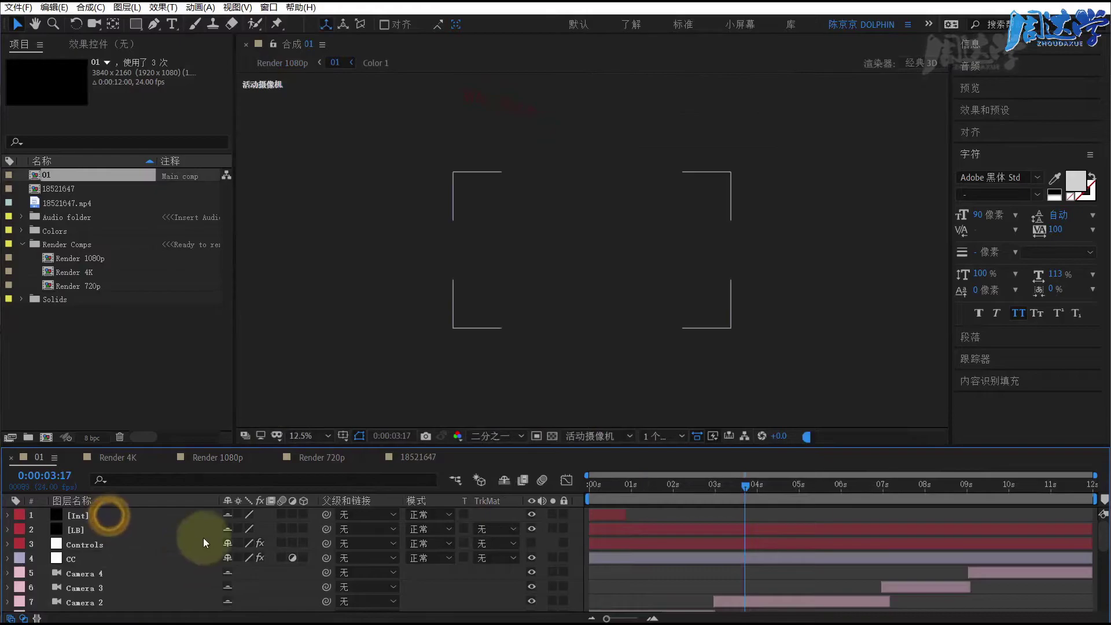
left_click(314, 435)
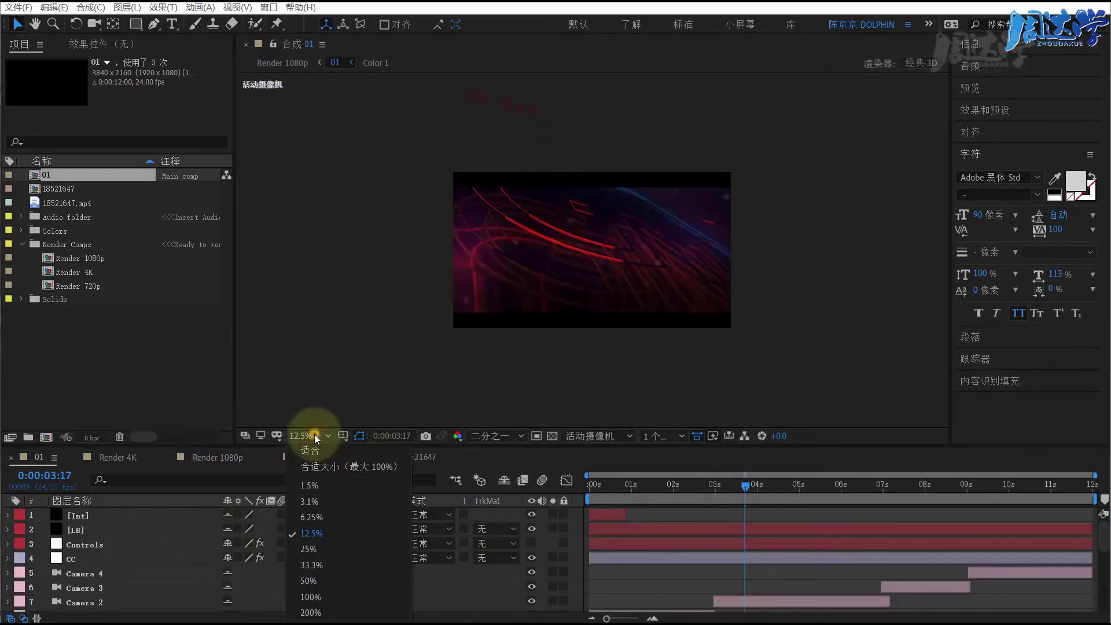
left_click(317, 467)
scroll(658, 544, "down", 3)
scroll(660, 549, "down", 2)
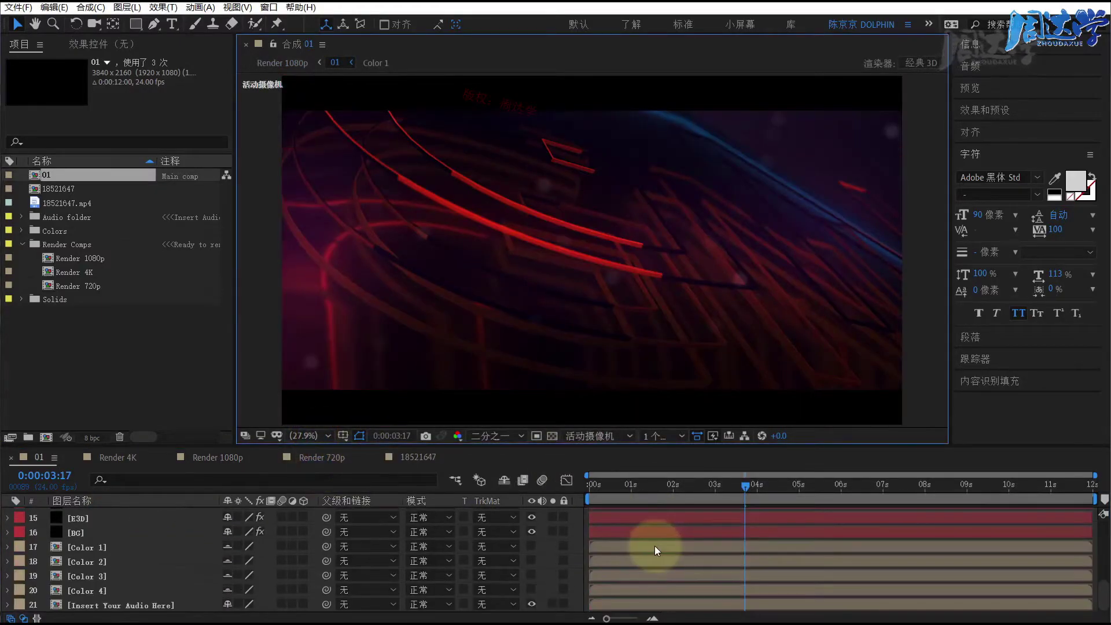
scroll(622, 565, "up", 1)
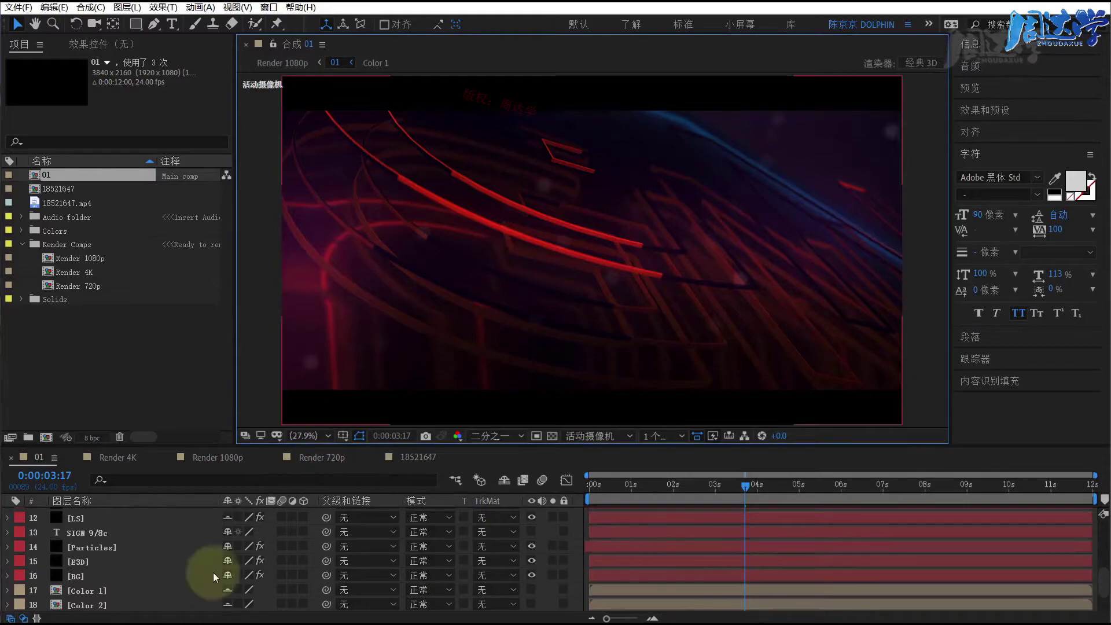
left_click(86, 563)
key("F3")
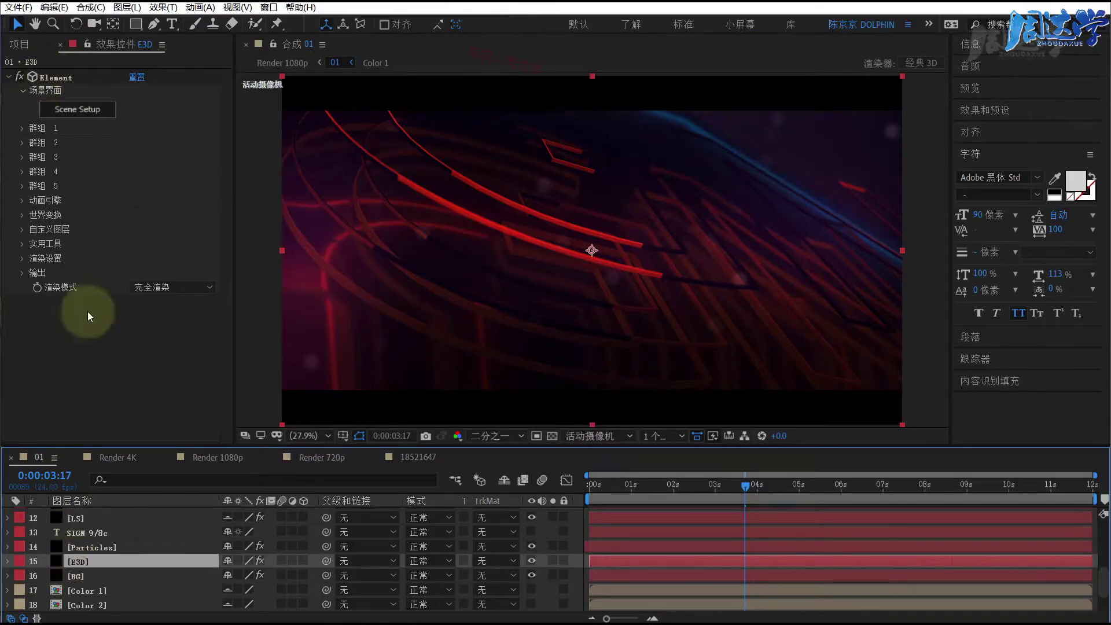
Step: Orbit the Element 3D Scene Setup preview to face the SIGN model, then close it
left_click(75, 113)
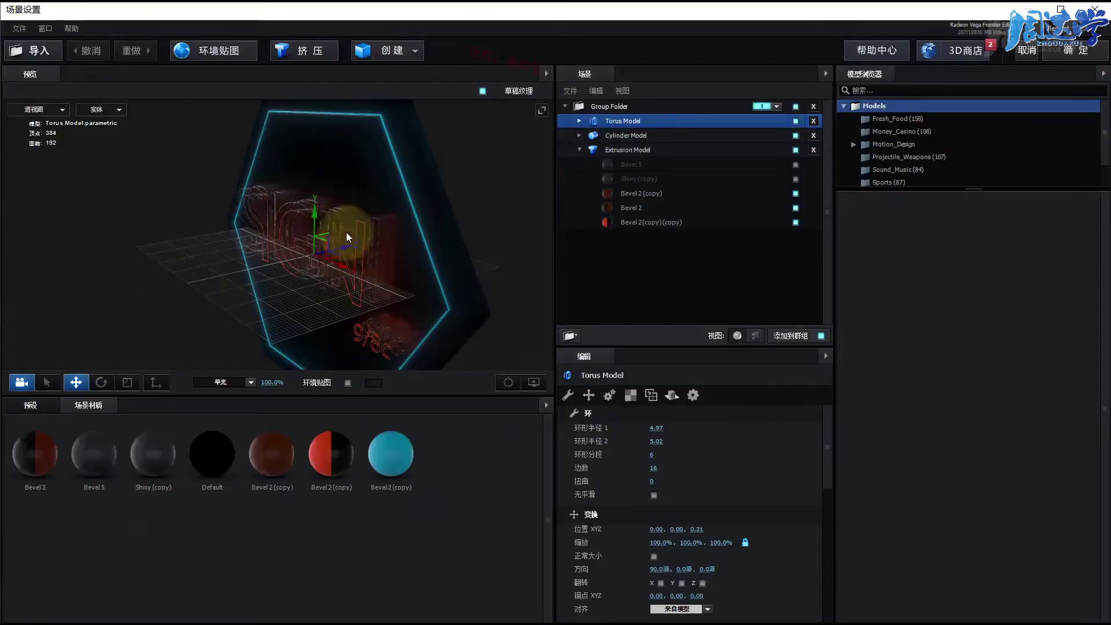
left_click_drag(280, 300, 342, 290)
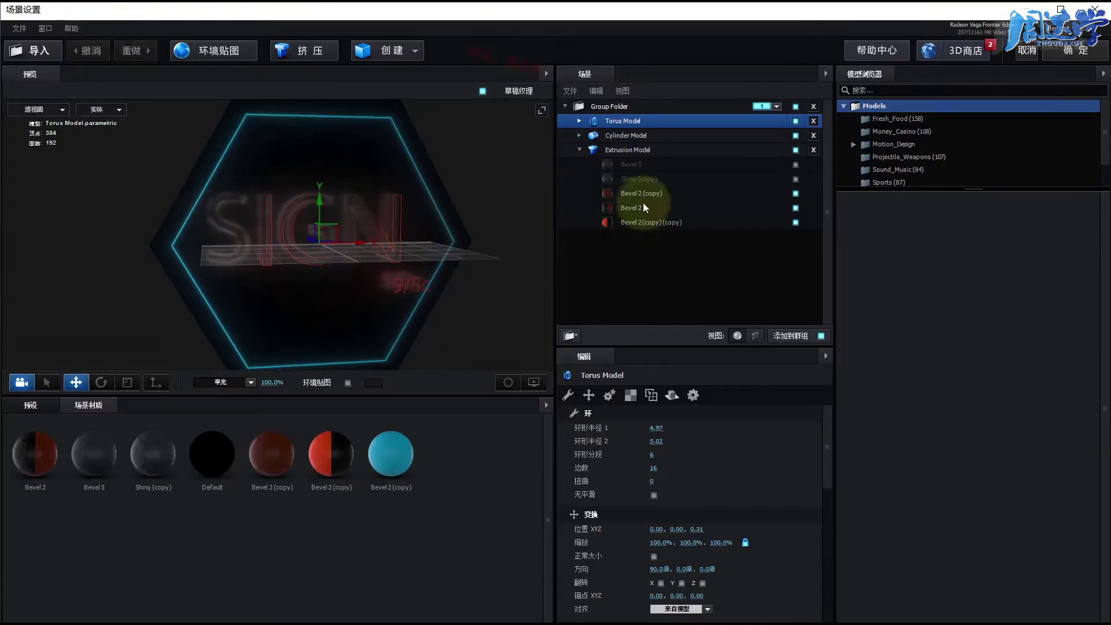
left_click(1081, 51)
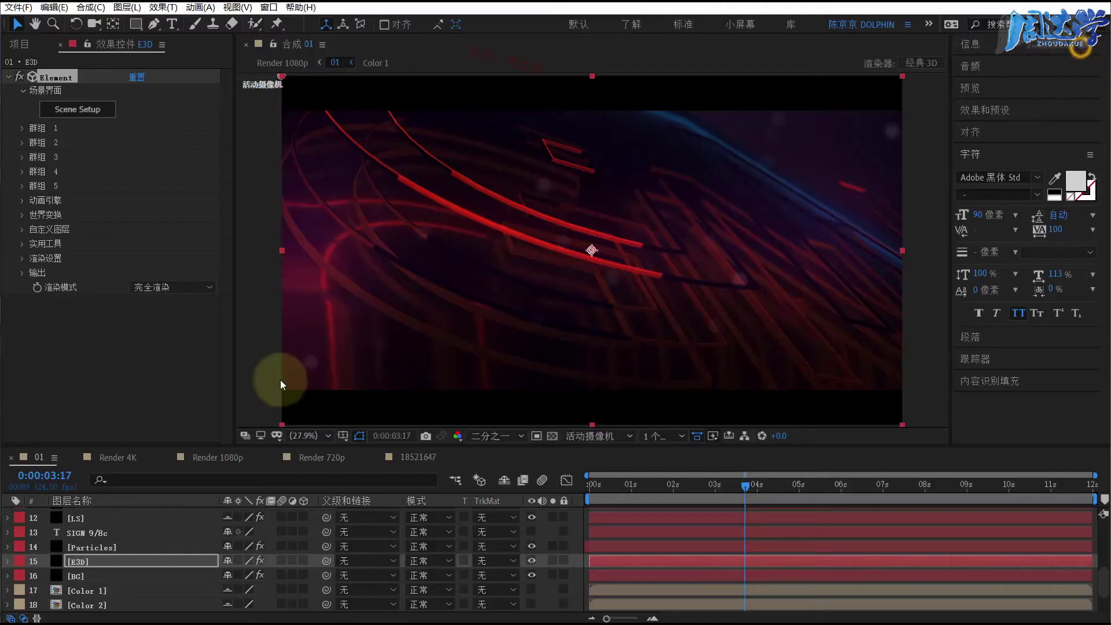
Step: Expand Custom Layers > Custom Text and Masks, confirm Path Layer 1 uses SIGN 9/8c, and select that layer
left_click(22, 230)
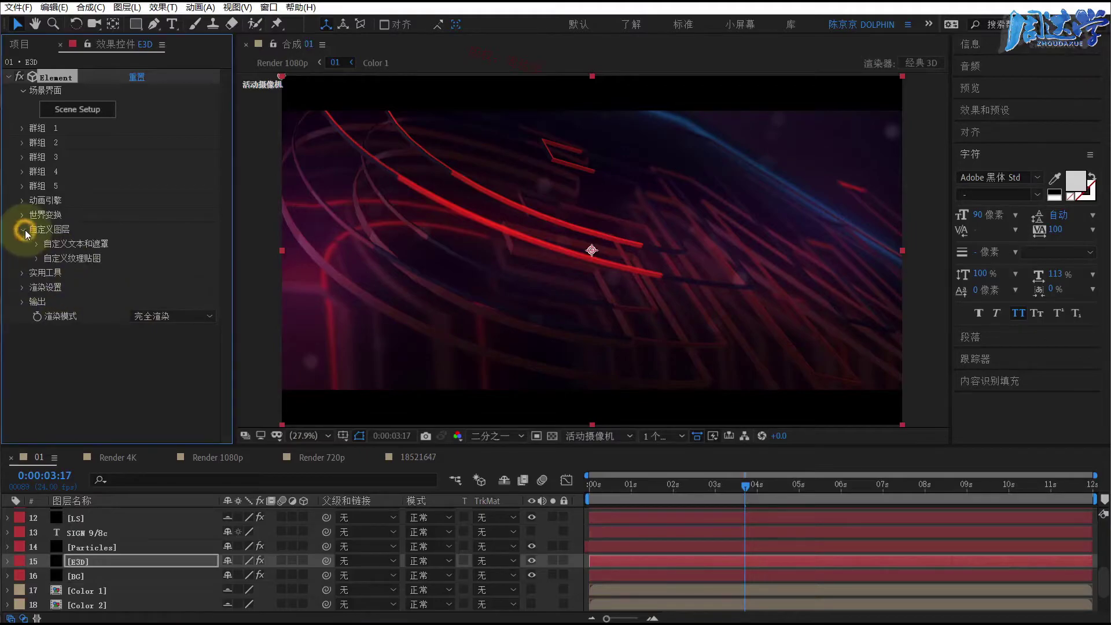
left_click(37, 244)
left_click(152, 234)
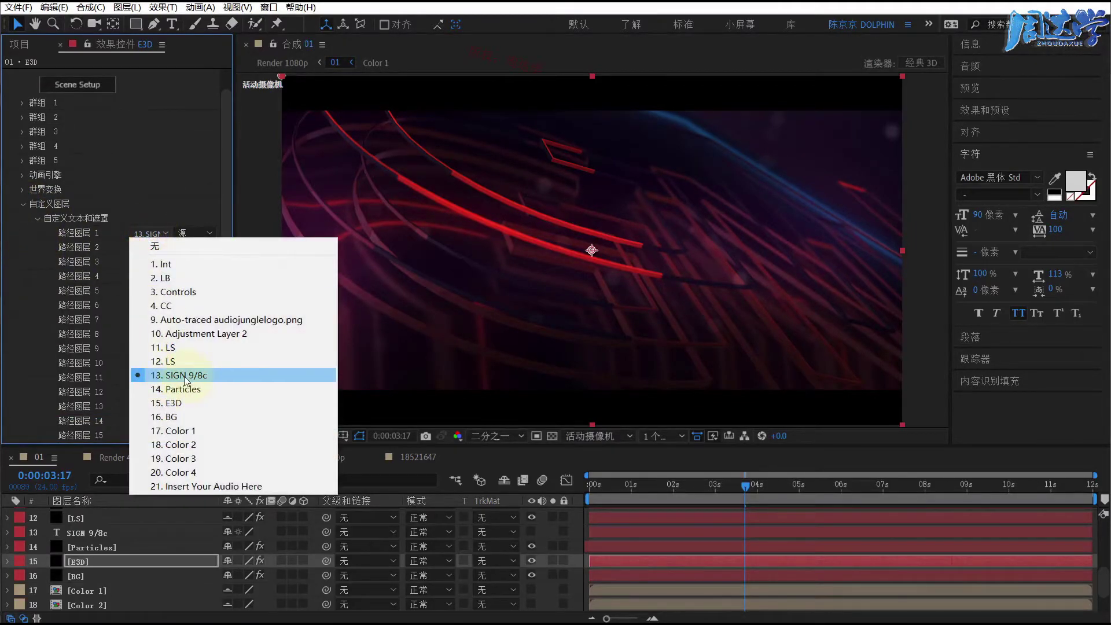
left_click(68, 218)
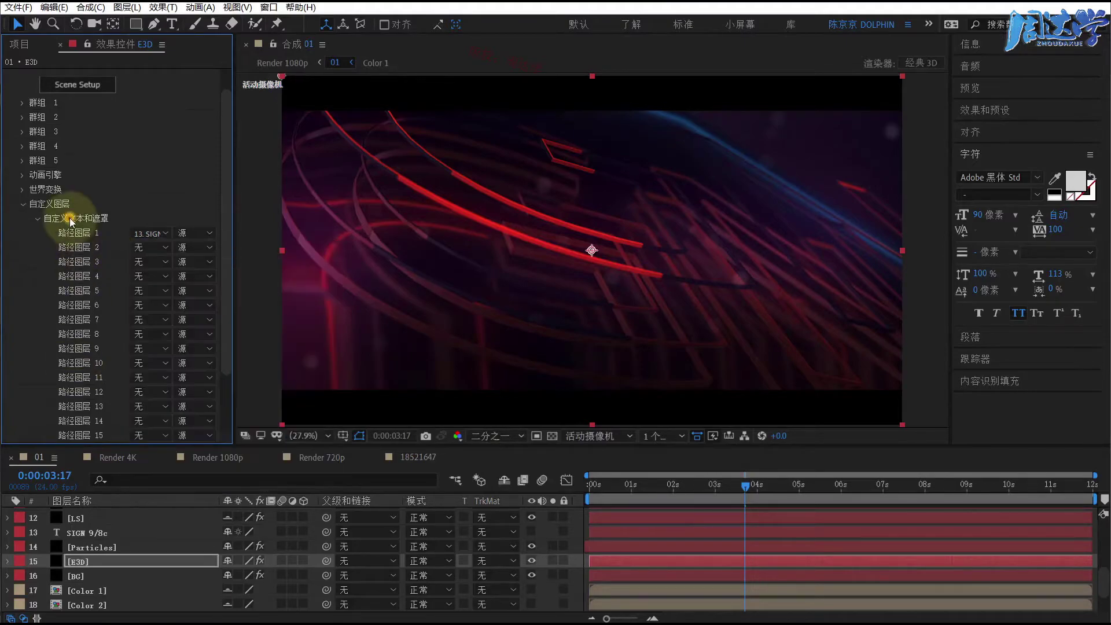
scroll(116, 561, "up", 3)
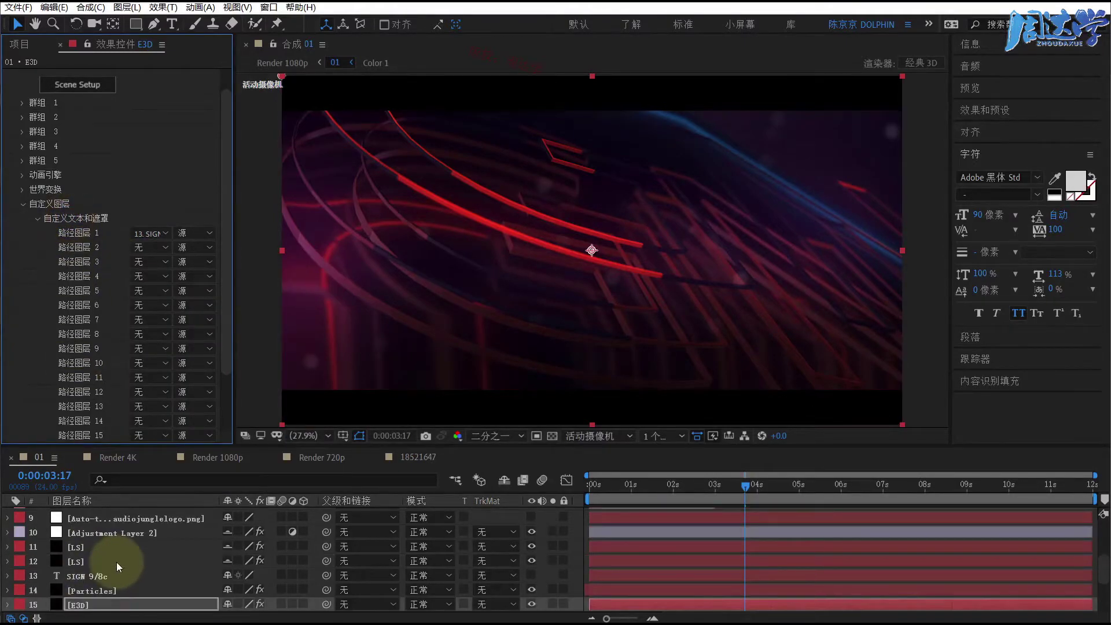
left_click(87, 577)
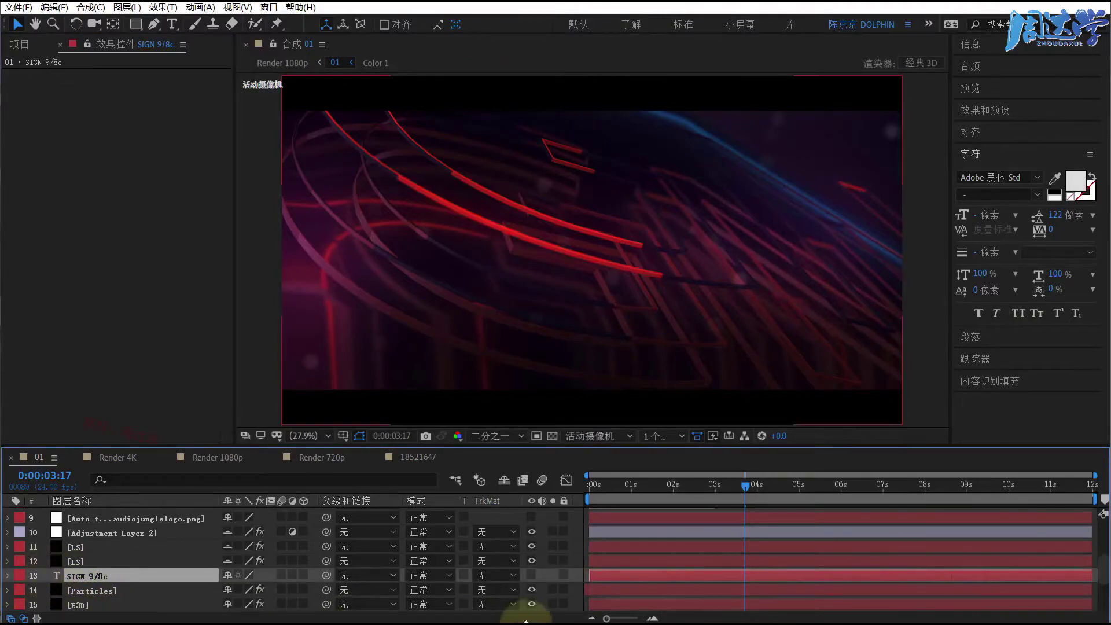
Step: At 0:00:10:18, make the SIGN 9/8c layer visible and solo it to see plain white lettering
left_click(532, 576)
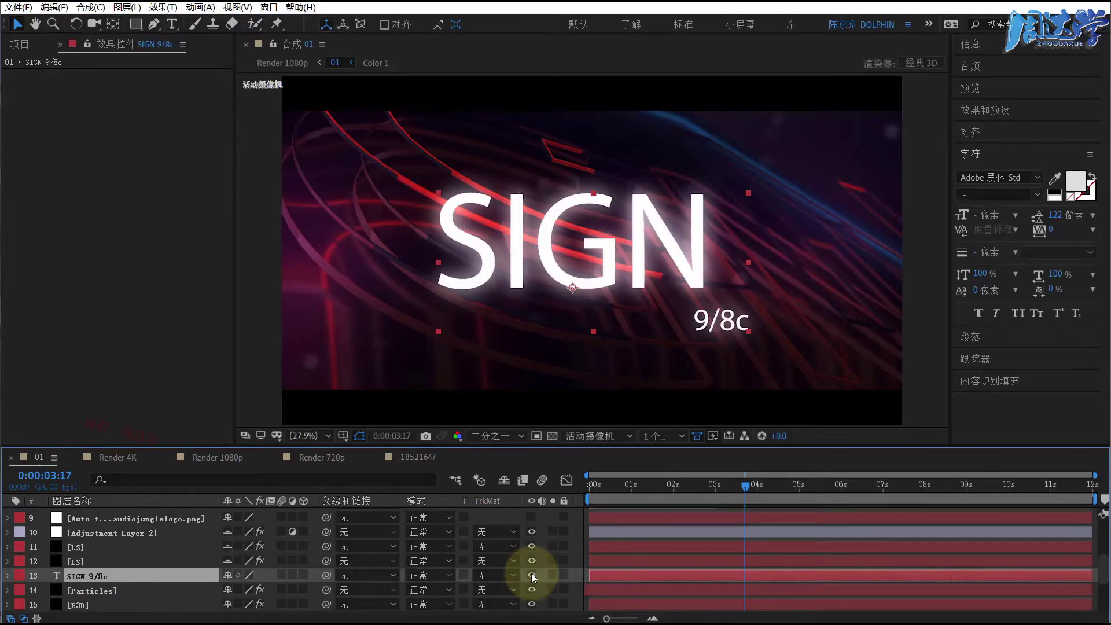
left_click(532, 575)
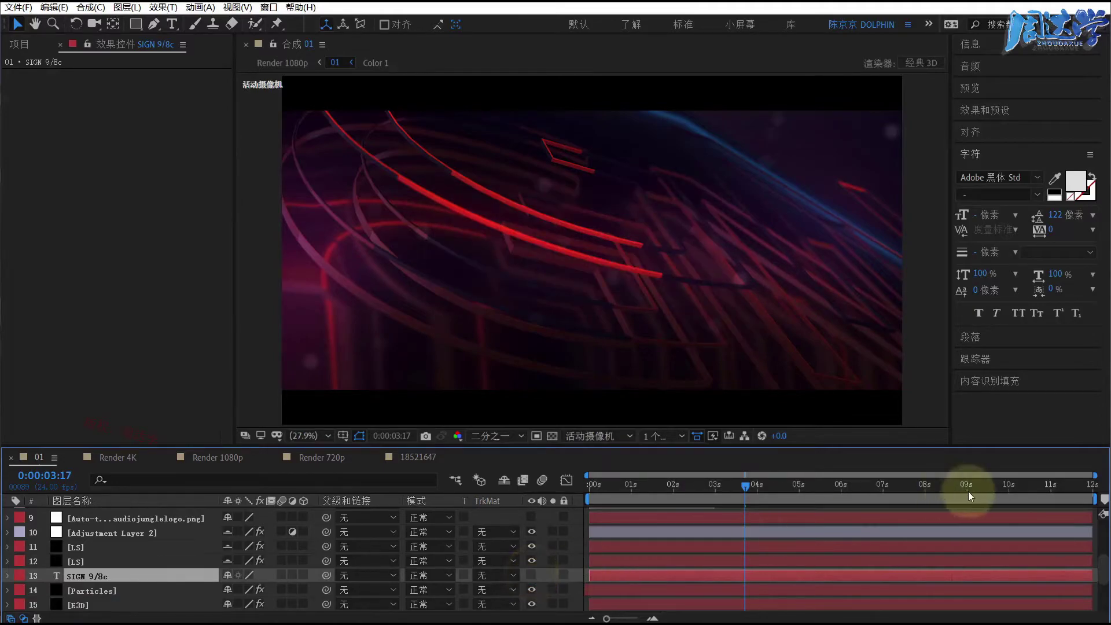
left_click(1042, 493)
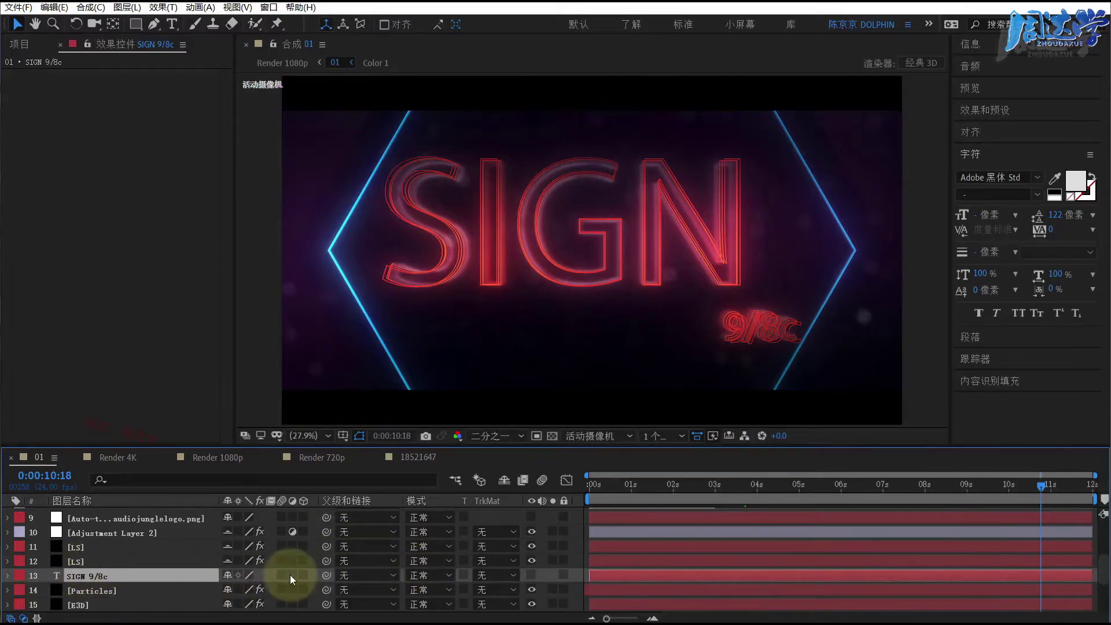
left_click(532, 574)
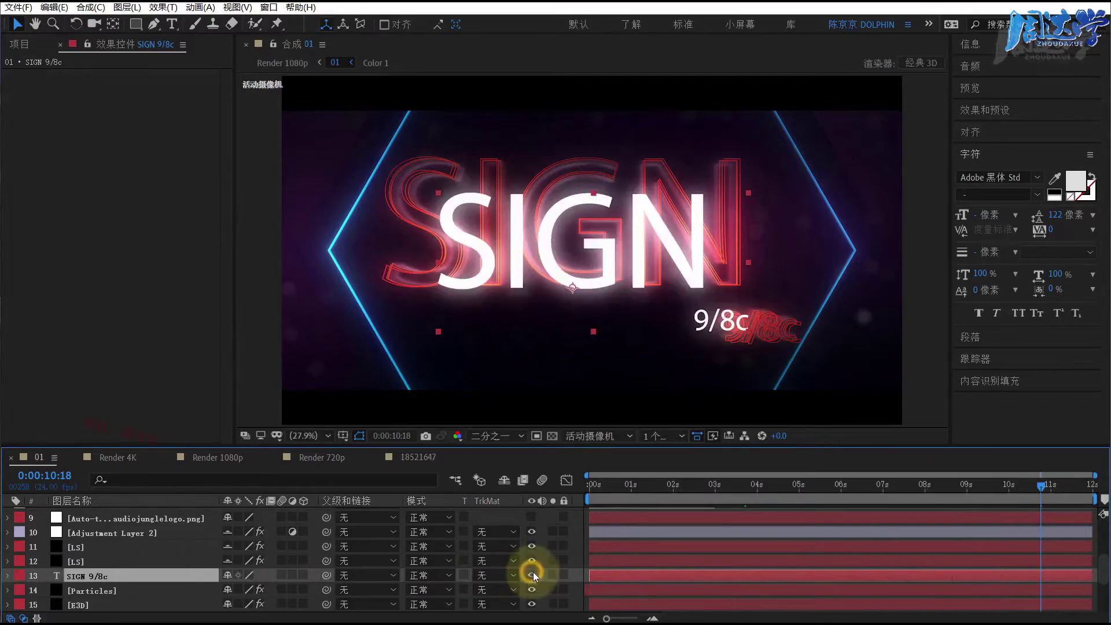
left_click(553, 575)
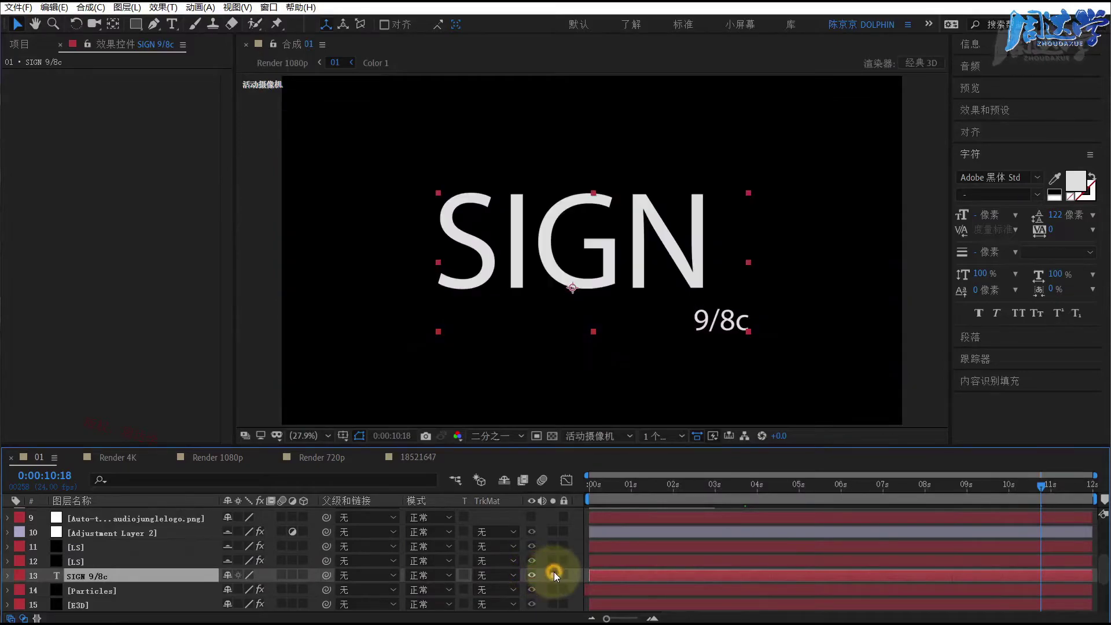
Step: Retype the SIGN 9/8c text as 设计传说, shrink it to 439 px, and centre it in the frame
double_click(536, 257)
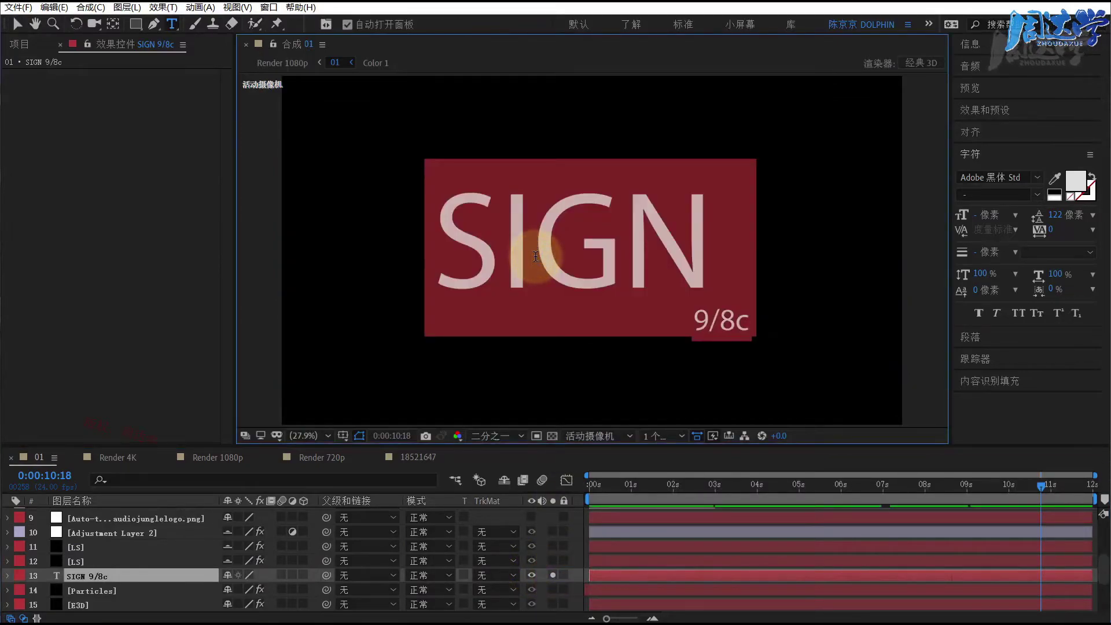
type("设计传说")
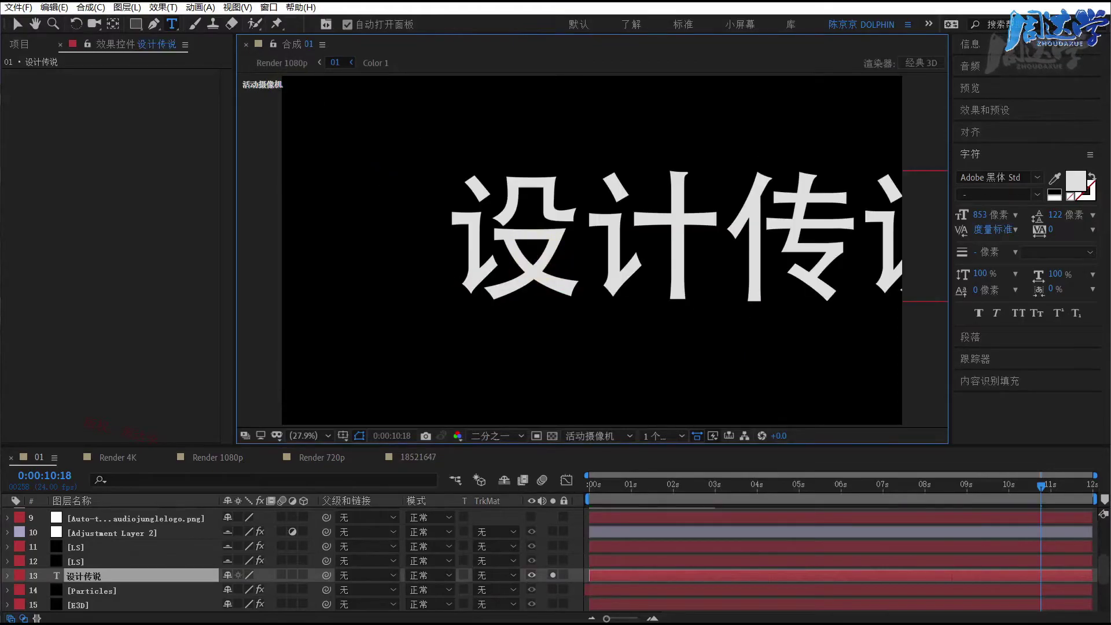
left_click_drag(976, 216, 978, 217)
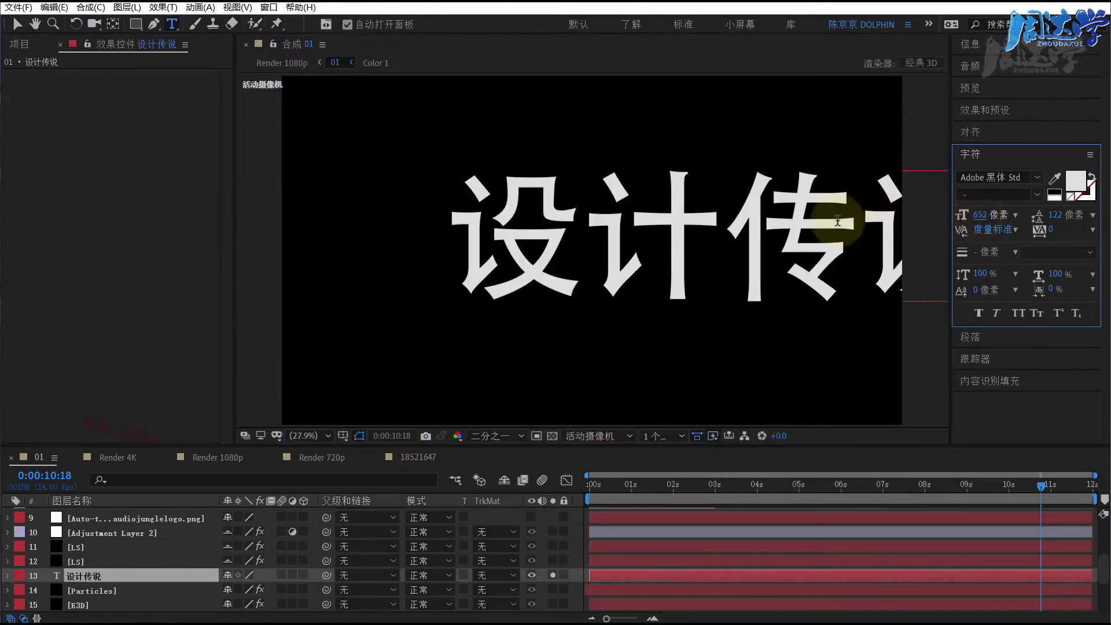
left_click(16, 24)
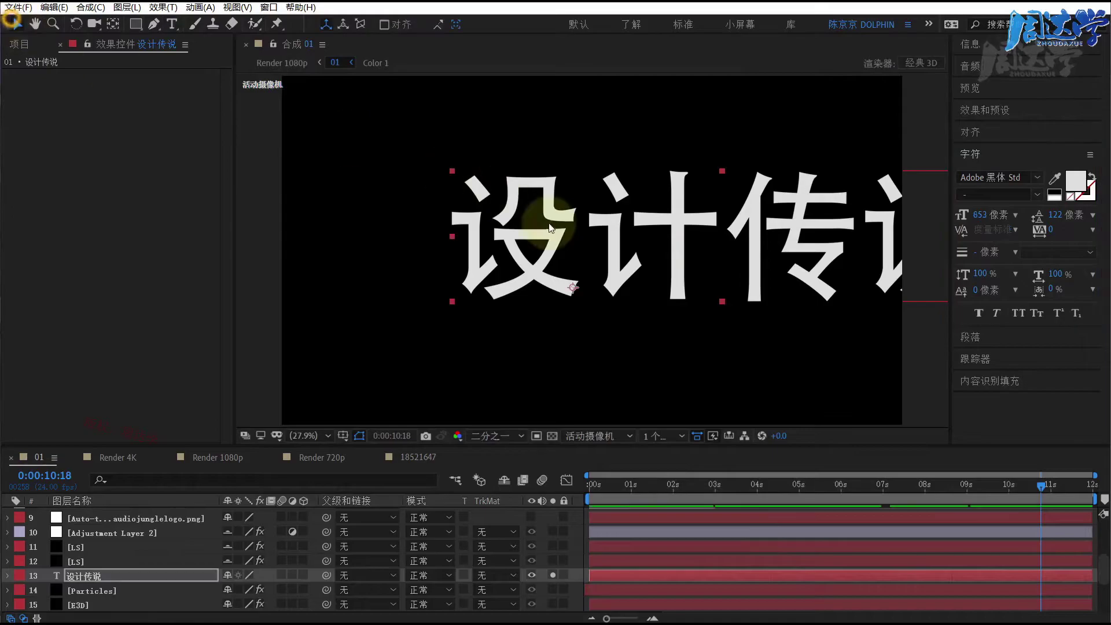
left_click_drag(982, 231, 754, 251)
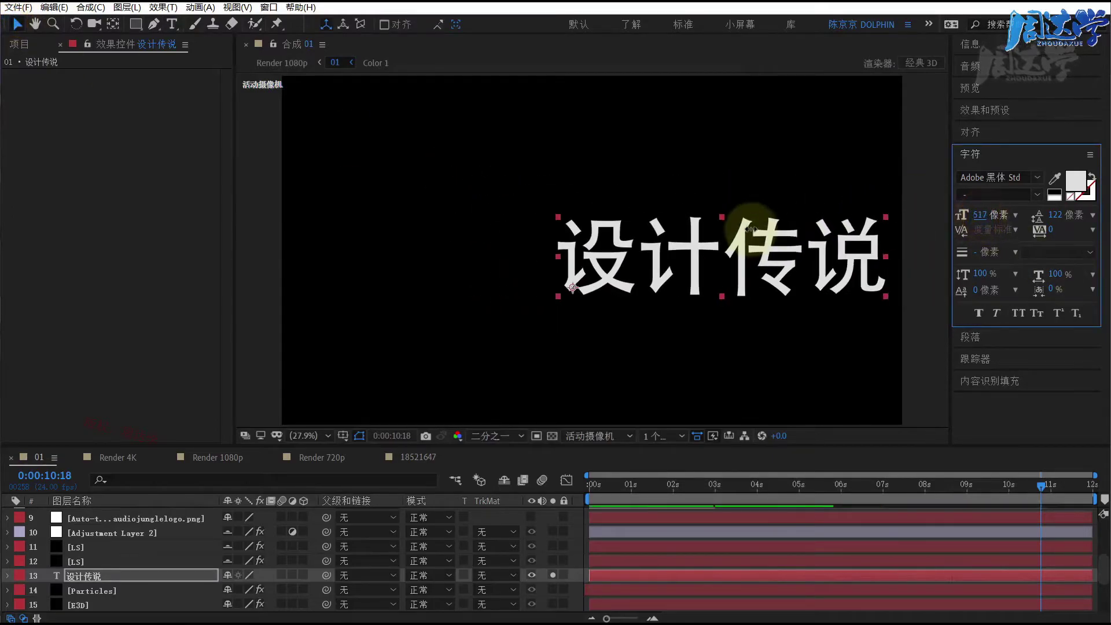
left_click_drag(621, 272, 614, 261)
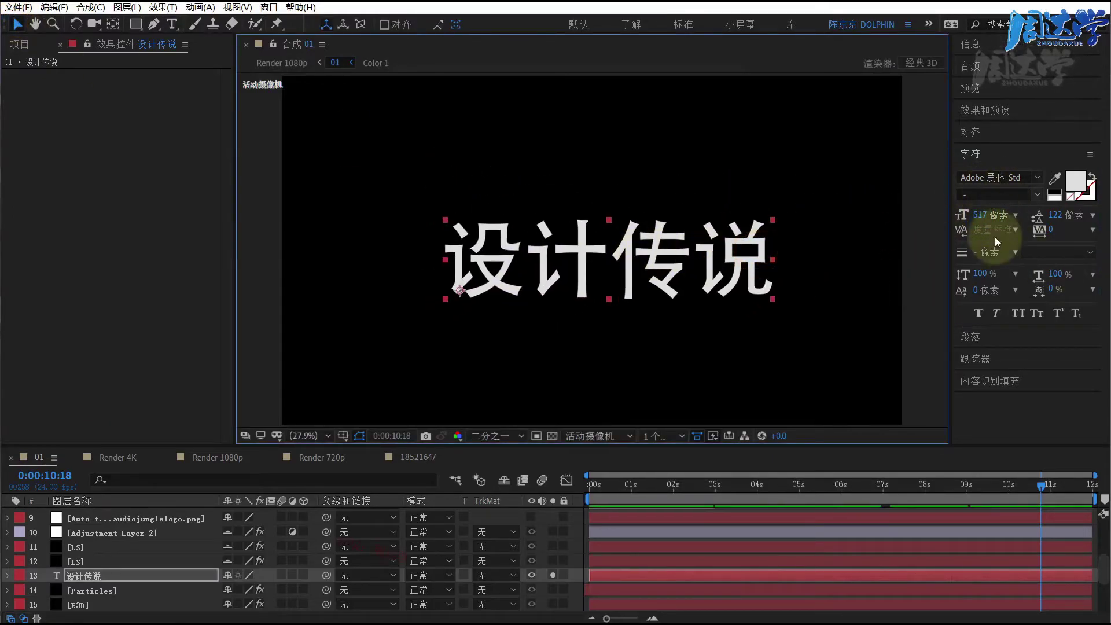
left_click_drag(980, 217, 978, 214)
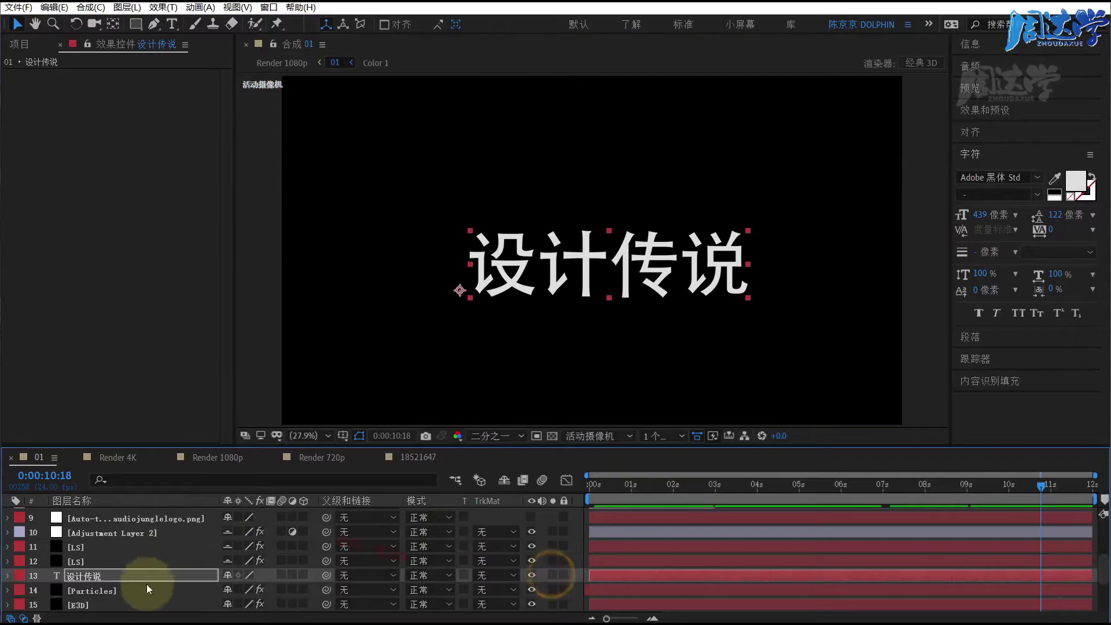
left_click(85, 602)
Step: Confirm Path Layer 1 uses 设计传说, then unsolo, continuously rasterize, and hide that text layer
left_click(151, 258)
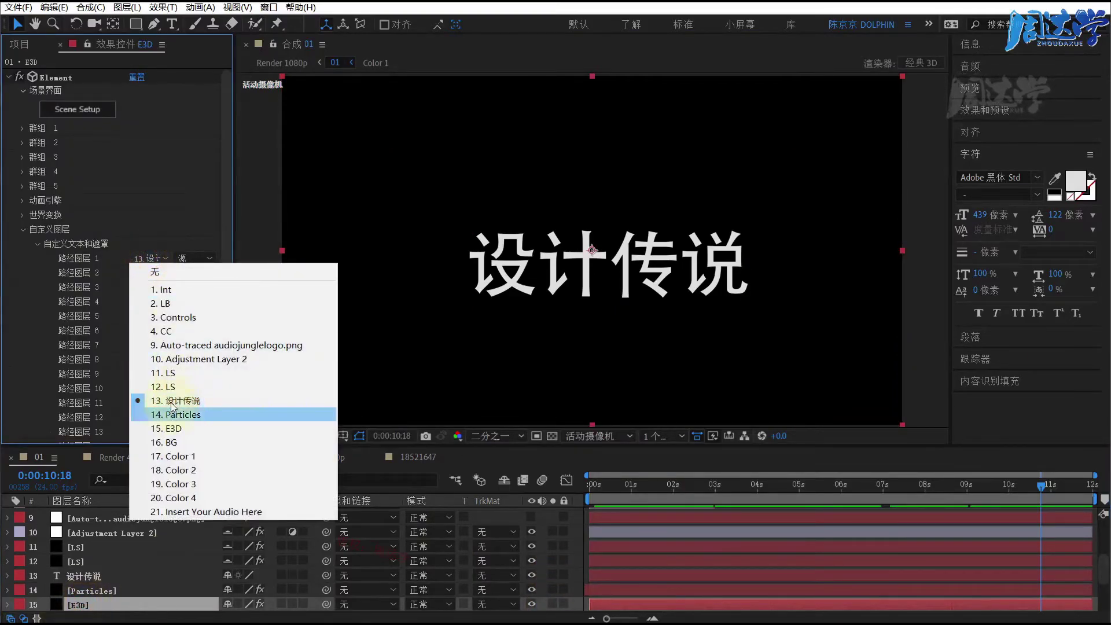
left_click(72, 242)
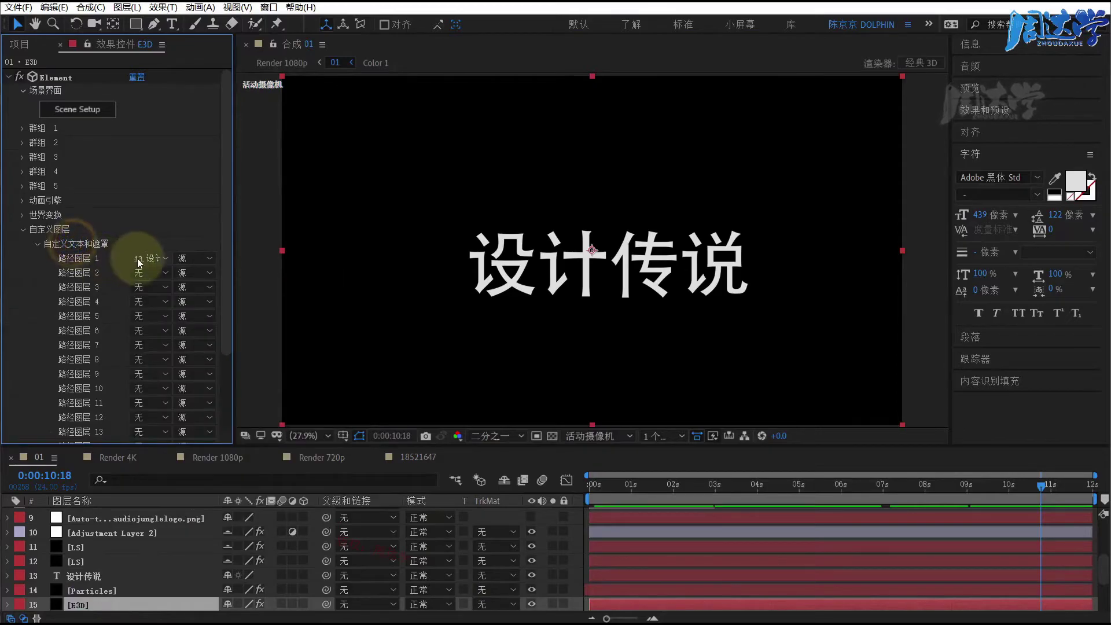
scroll(170, 546, "down", 1)
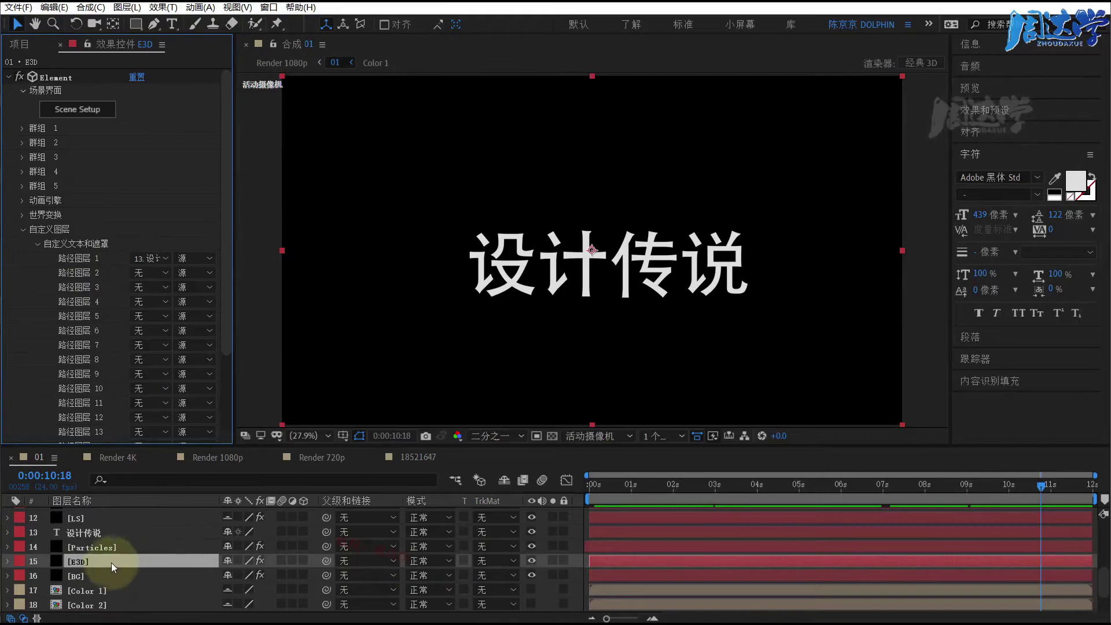
left_click(81, 532)
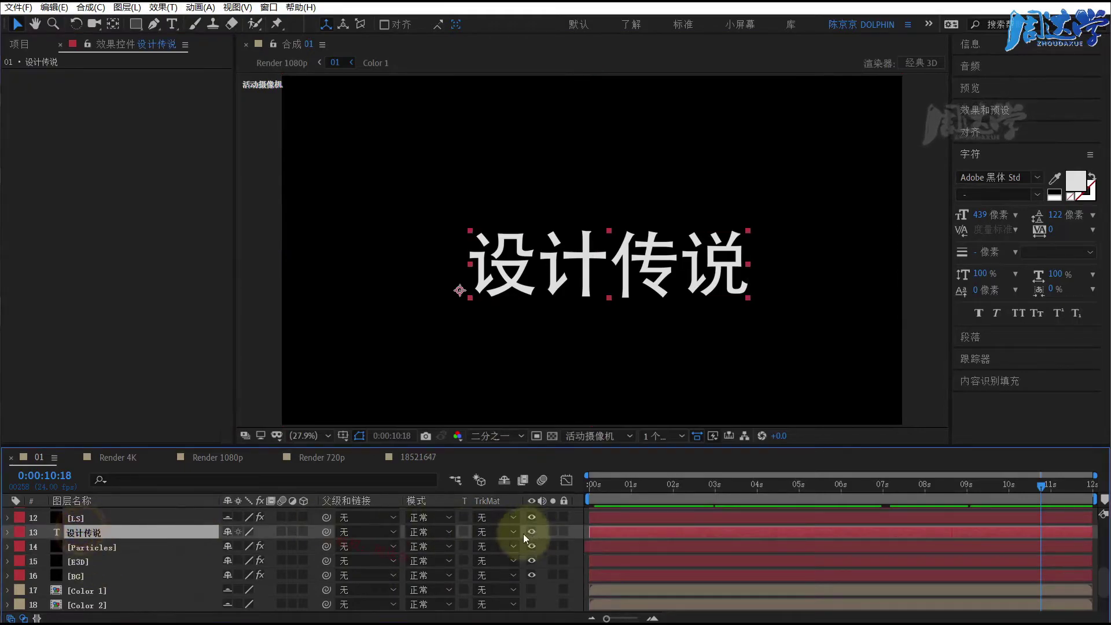
left_click(119, 530)
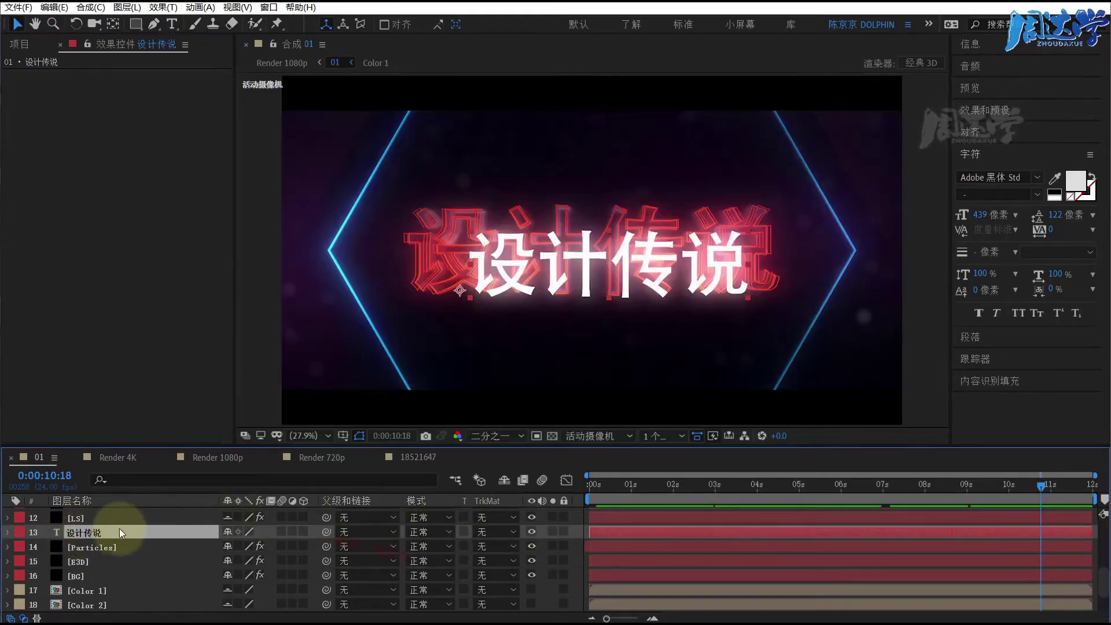
left_click(238, 531)
left_click(532, 532)
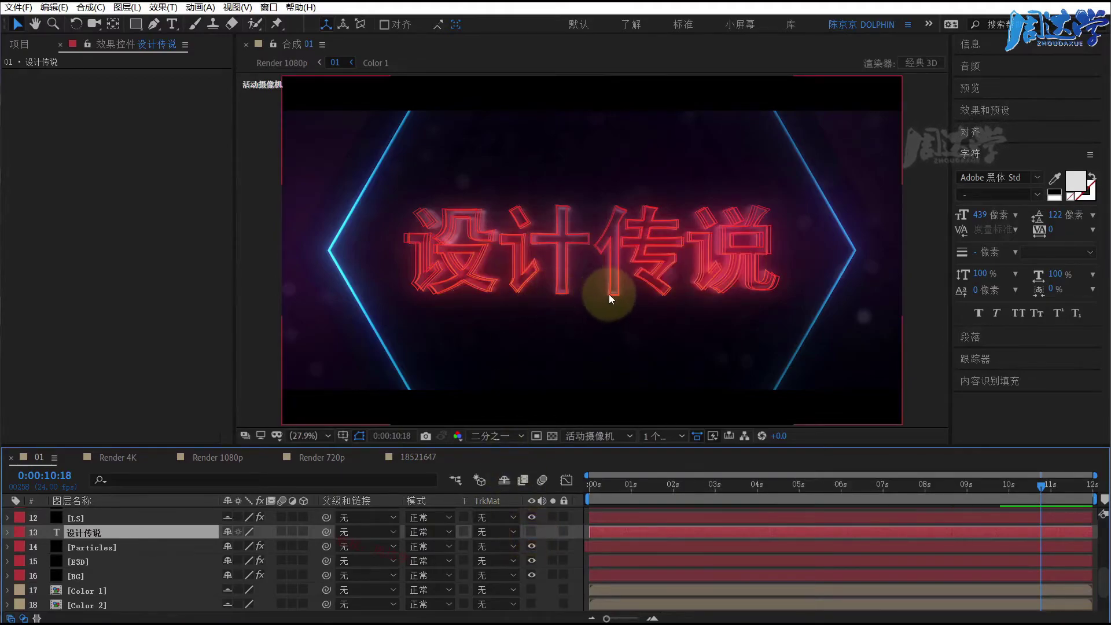
Step: Scrub to around 06:15 to preview the red neon 设计传说 render and review the E3D layer's settings
left_click(898, 488)
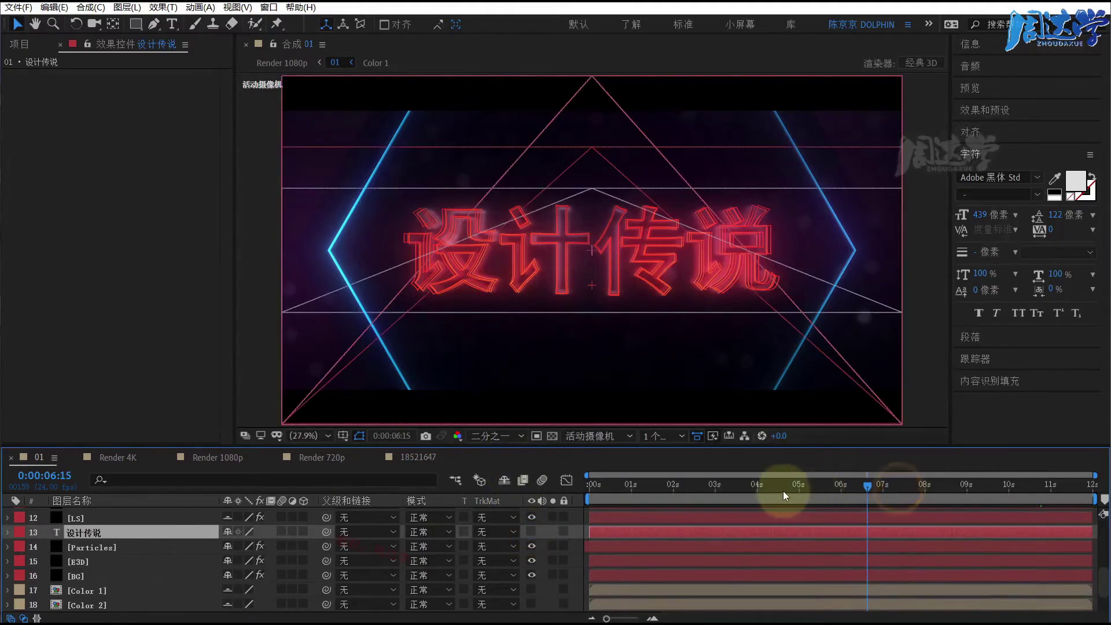
left_click(884, 489)
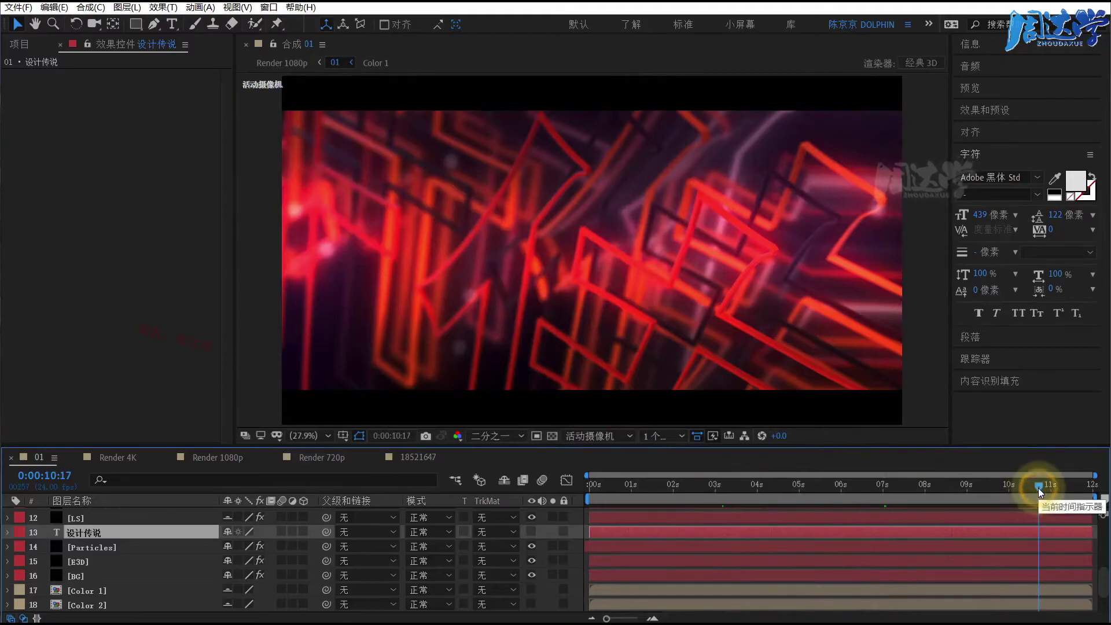
scroll(139, 566, "up", 5)
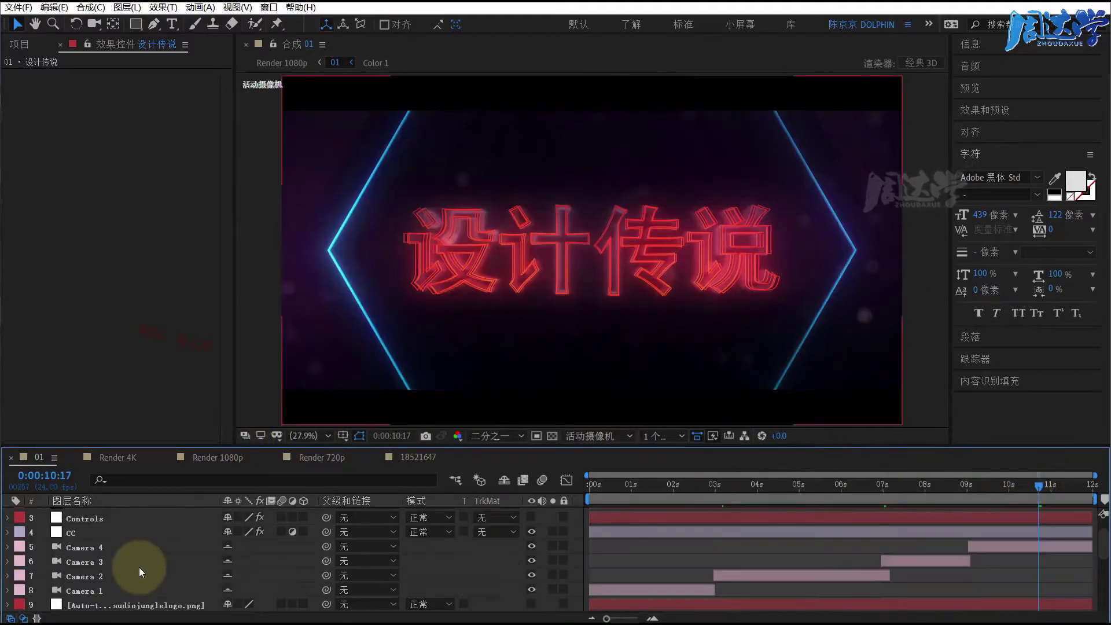
scroll(140, 563, "down", 3)
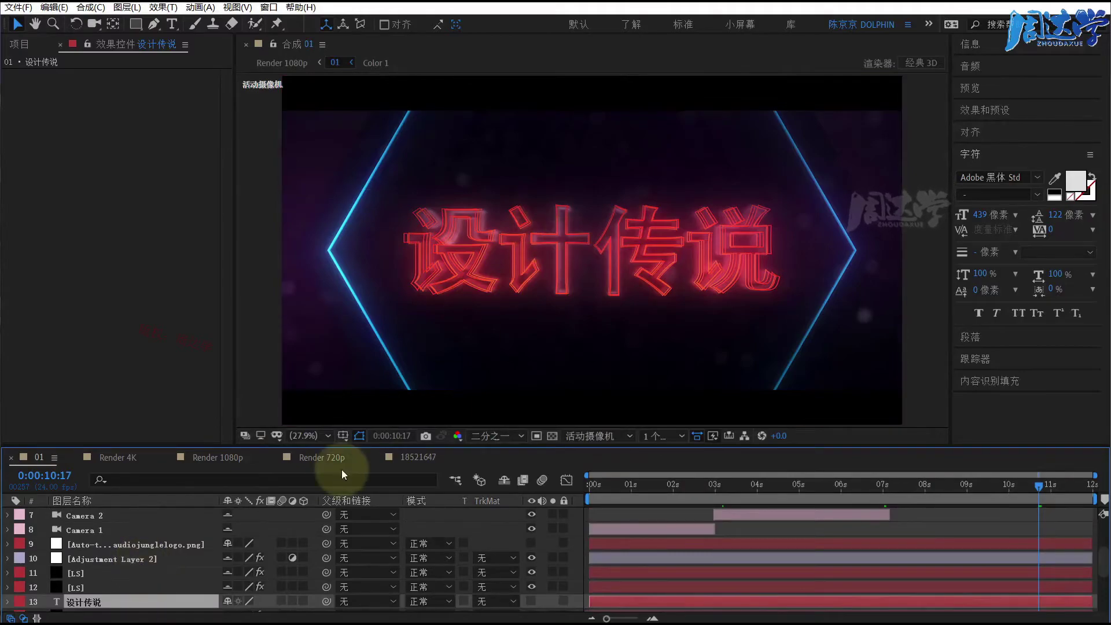
scroll(139, 559, "down", 3)
left_click(139, 561)
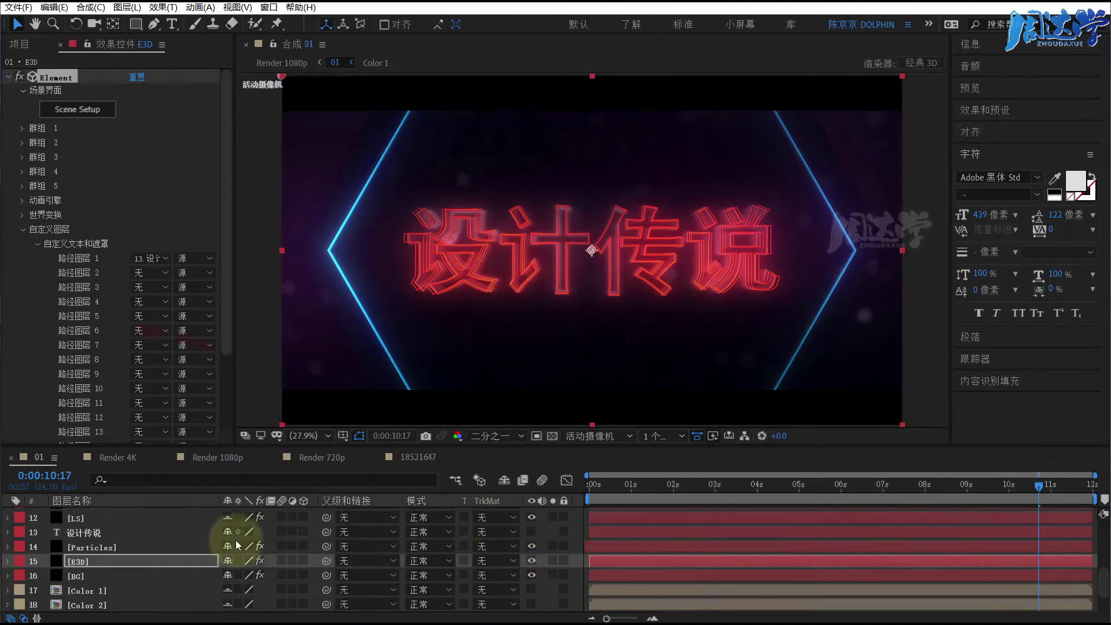
scroll(158, 557, "up", 2)
scroll(158, 557, "up", 2)
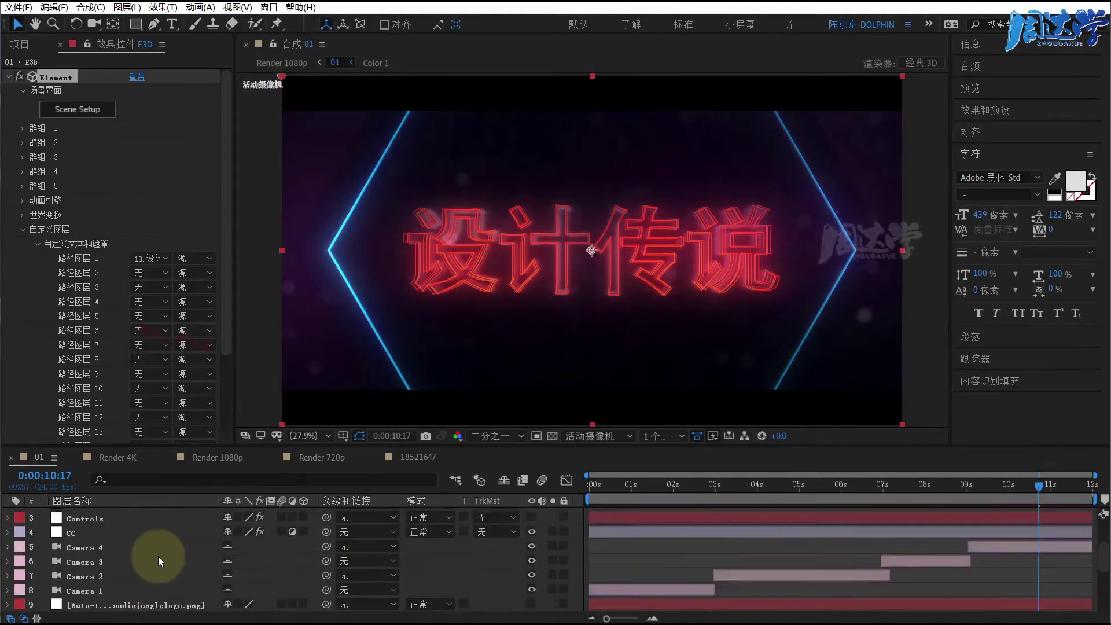
scroll(158, 556, "up", 2)
scroll(158, 557, "down", 2)
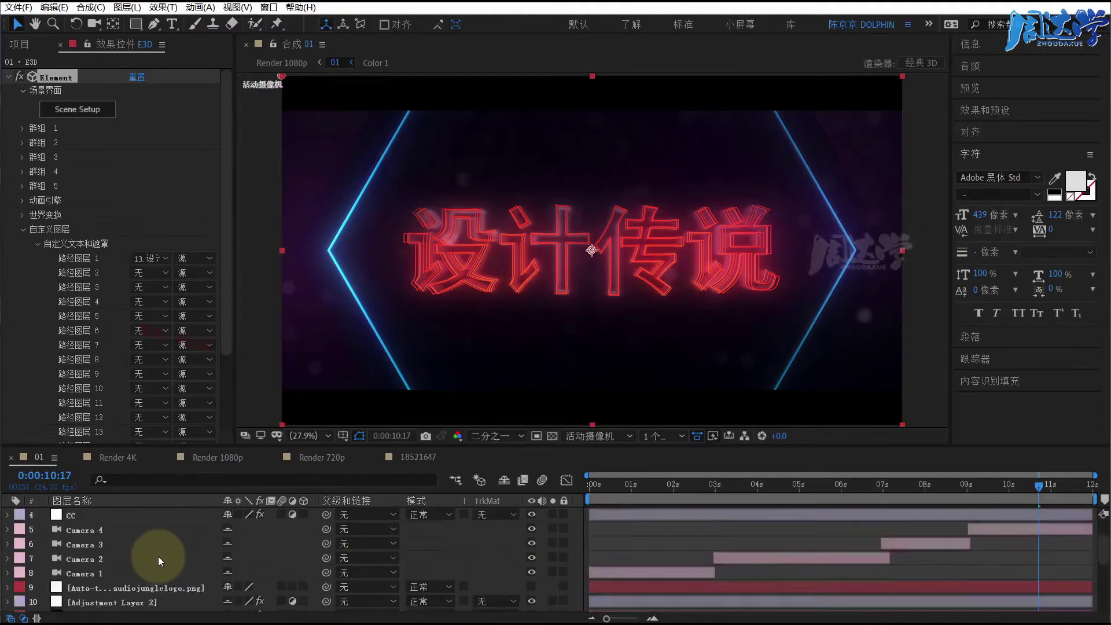
scroll(158, 557, "down", 3)
scroll(158, 556, "down", 2)
scroll(158, 556, "up", 2)
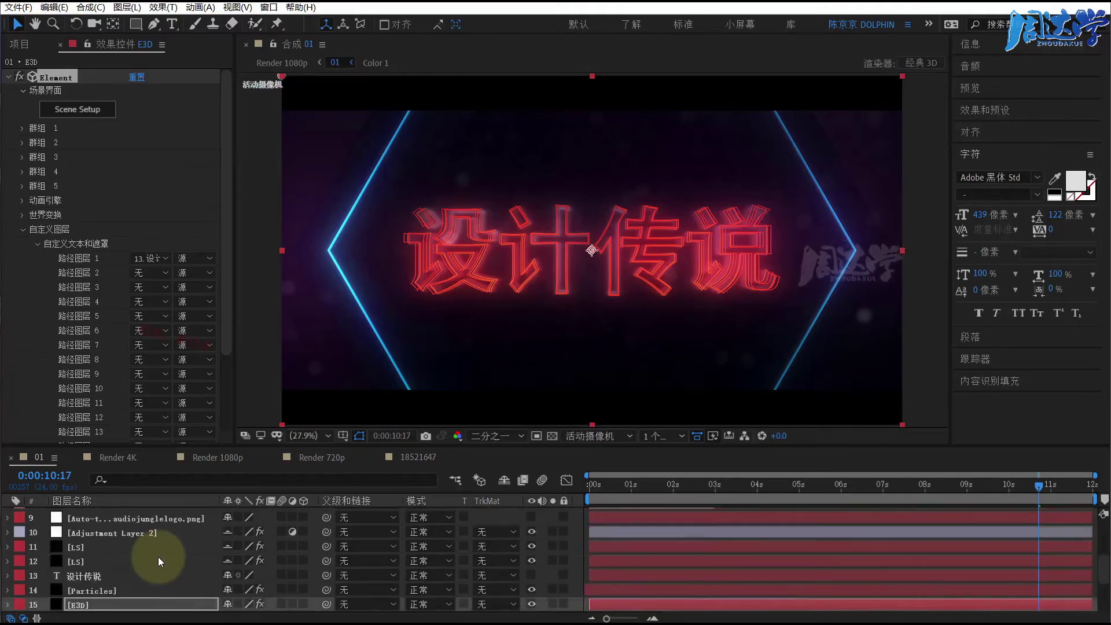
scroll(158, 556, "up", 2)
scroll(158, 557, "up", 2)
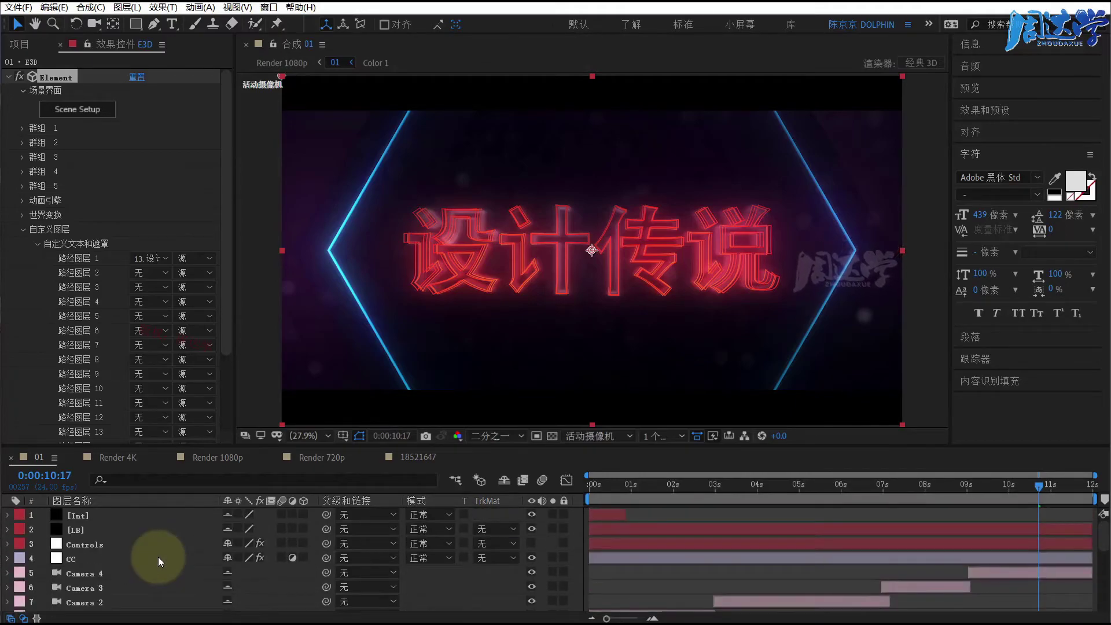
Step: Try purple on the Controls layer's Color Logo 3, then cancel to keep it orange
left_click(84, 544)
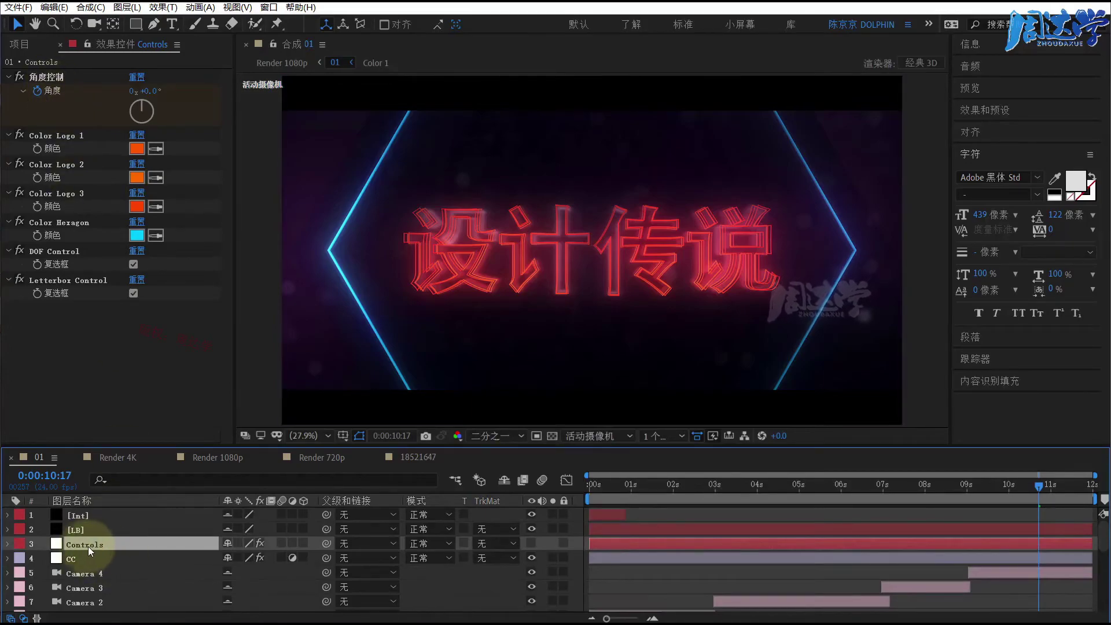
left_click(58, 193)
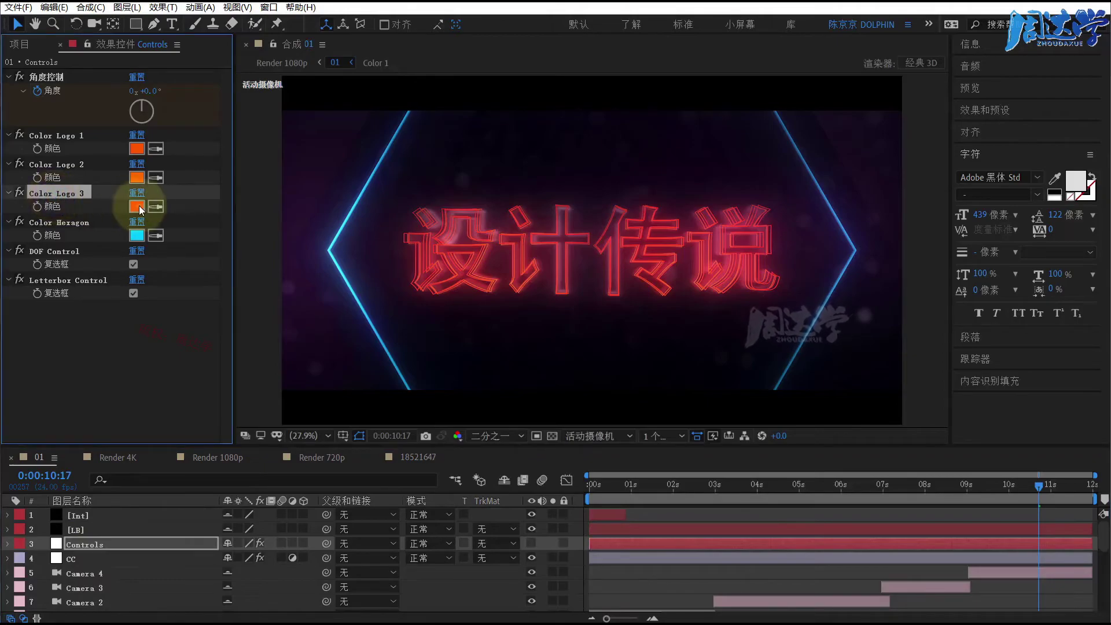
left_click(137, 206)
mouse_move(247, 290)
left_mouse_down()
mouse_move(214, 378)
mouse_move(243, 289)
mouse_move(244, 324)
left_mouse_up()
key("alt+Tab")
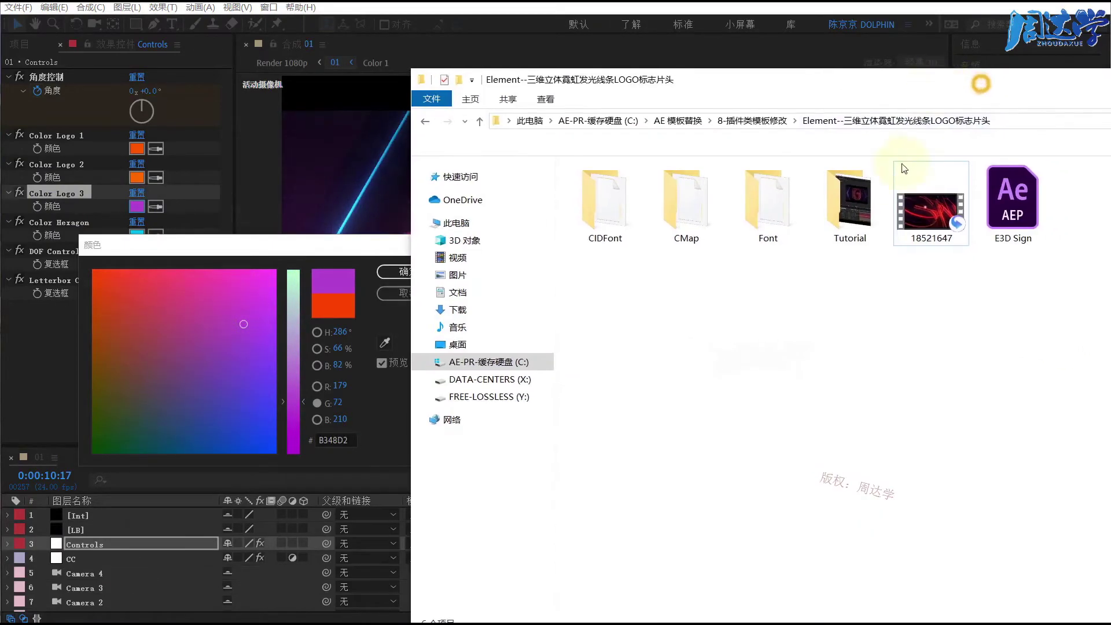
left_click(851, 193)
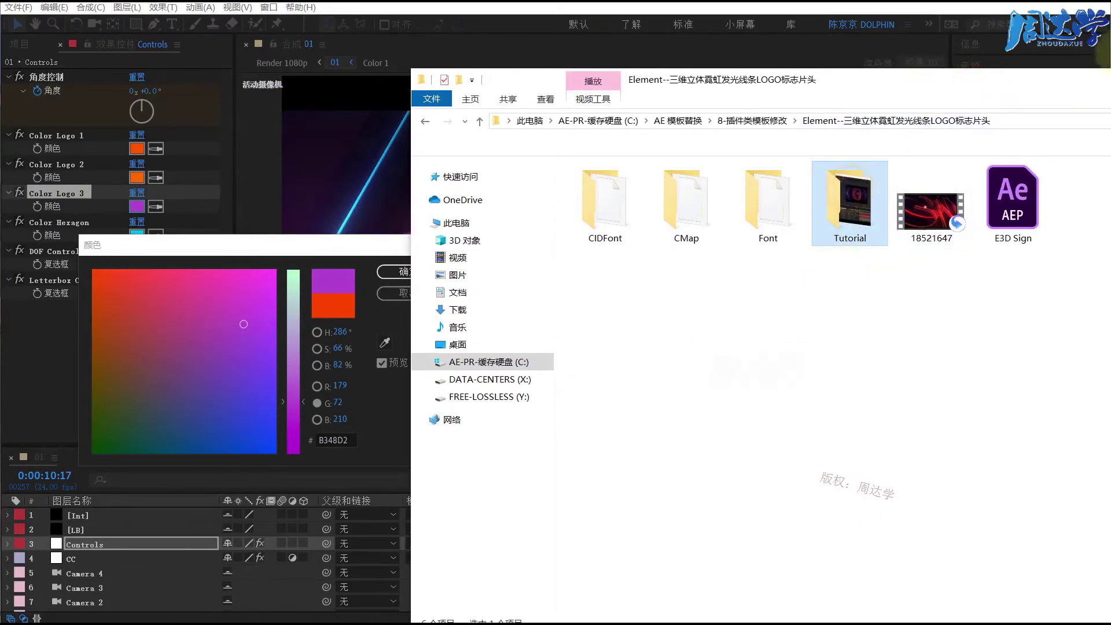
key("alt+Tab")
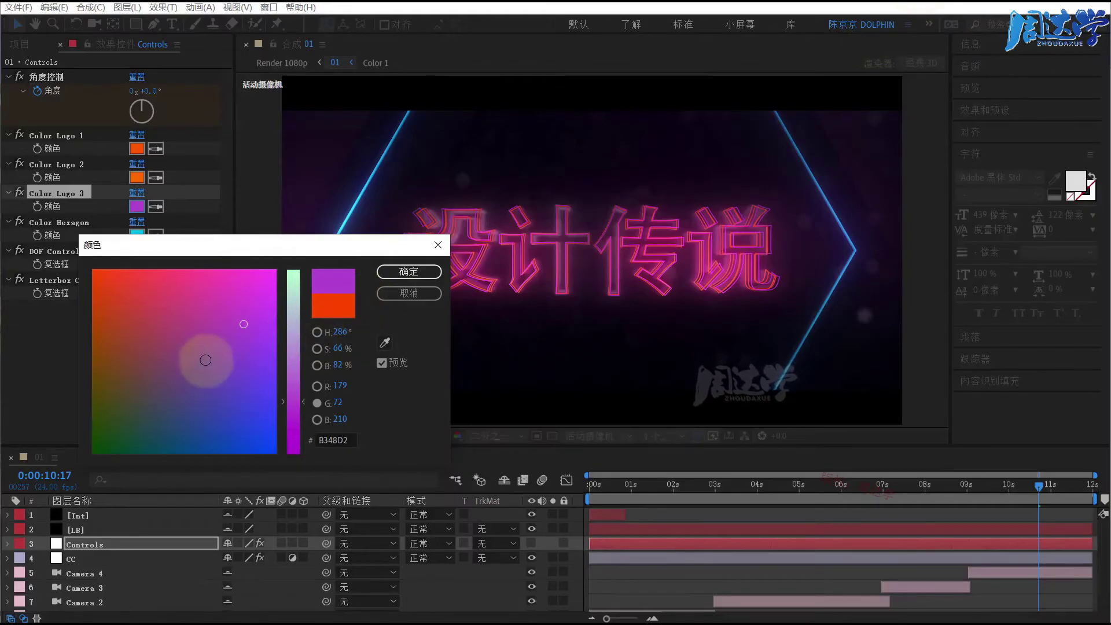
left_click(381, 277)
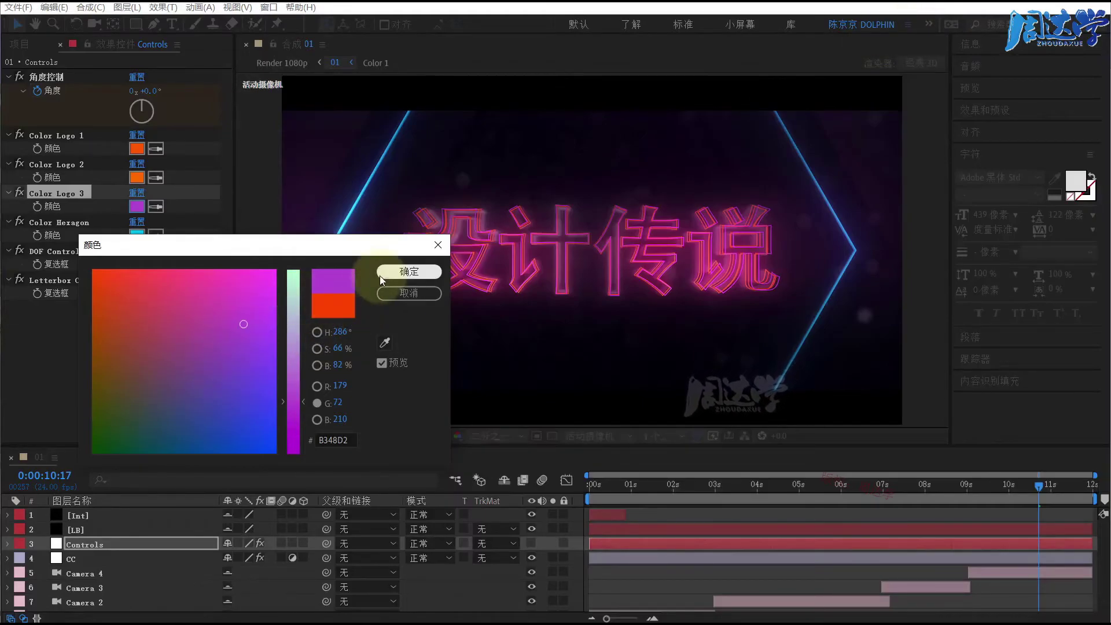
left_click(399, 293)
Step: Set the Controls layer's Color Logo 2 to purple E66CF0
left_click(81, 544)
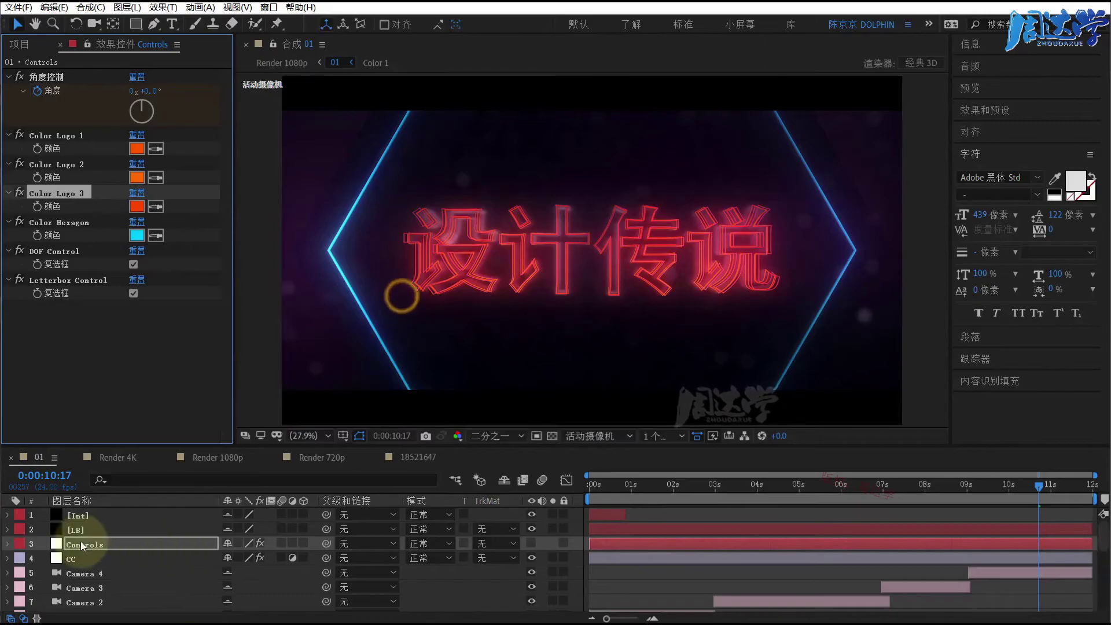
left_click(136, 177)
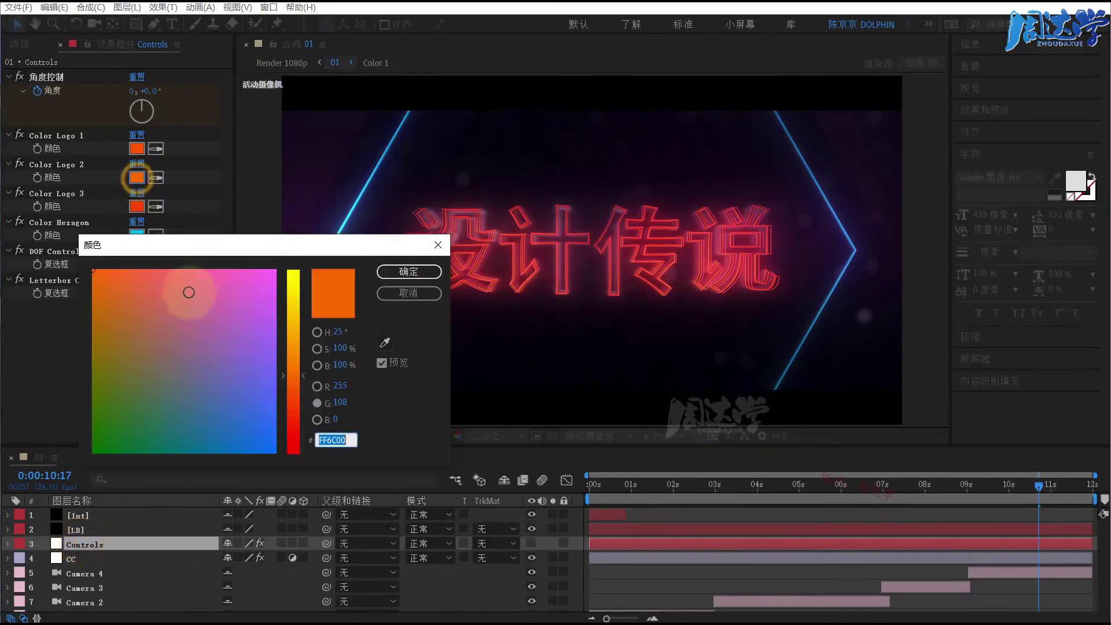
left_click_drag(259, 289, 266, 287)
left_click(416, 280)
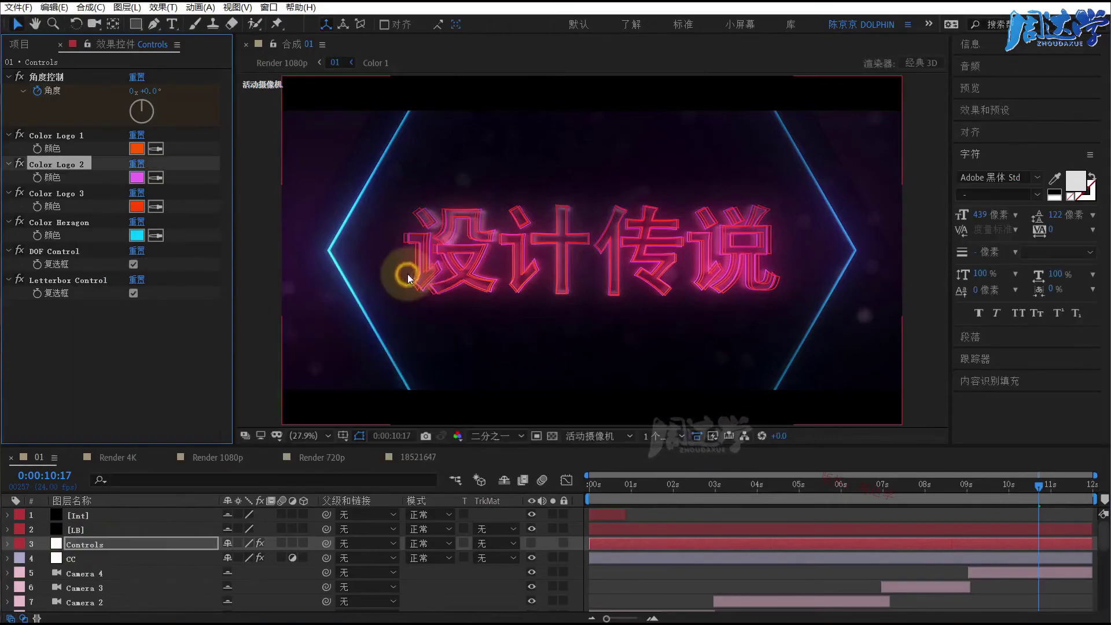
left_click(80, 547)
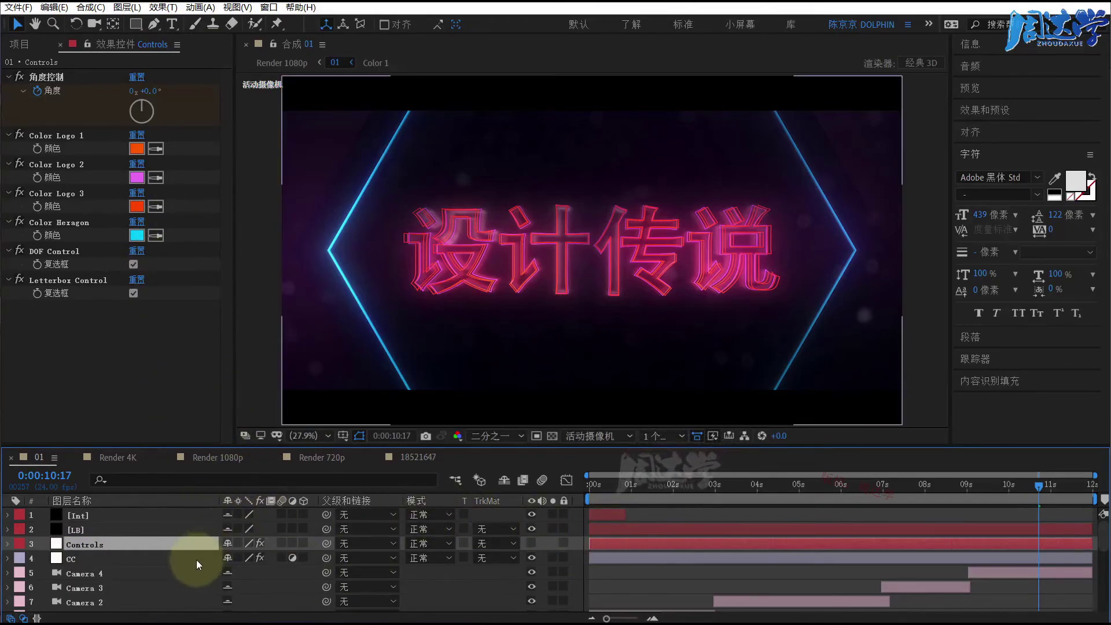
Step: Change the Color Hexagon control to yellow-green B9CC64
scroll(163, 551, "down", 3)
scroll(163, 552, "up", 3)
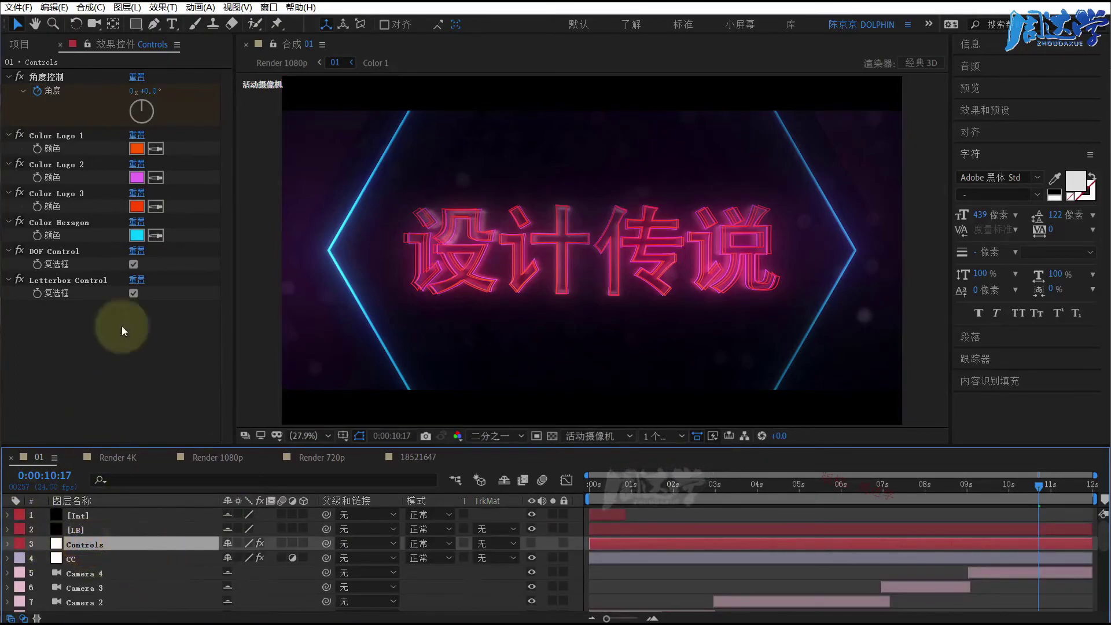
left_click(137, 235)
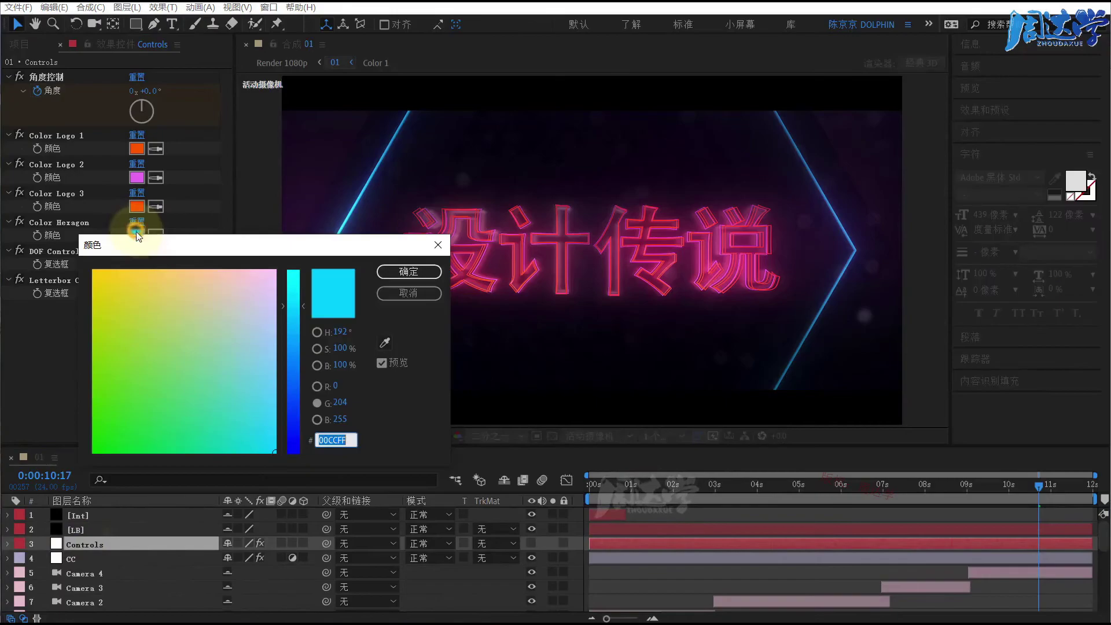
left_click(237, 327)
mouse_move(185, 392)
left_mouse_down()
mouse_move(172, 305)
mouse_move(163, 319)
left_mouse_up()
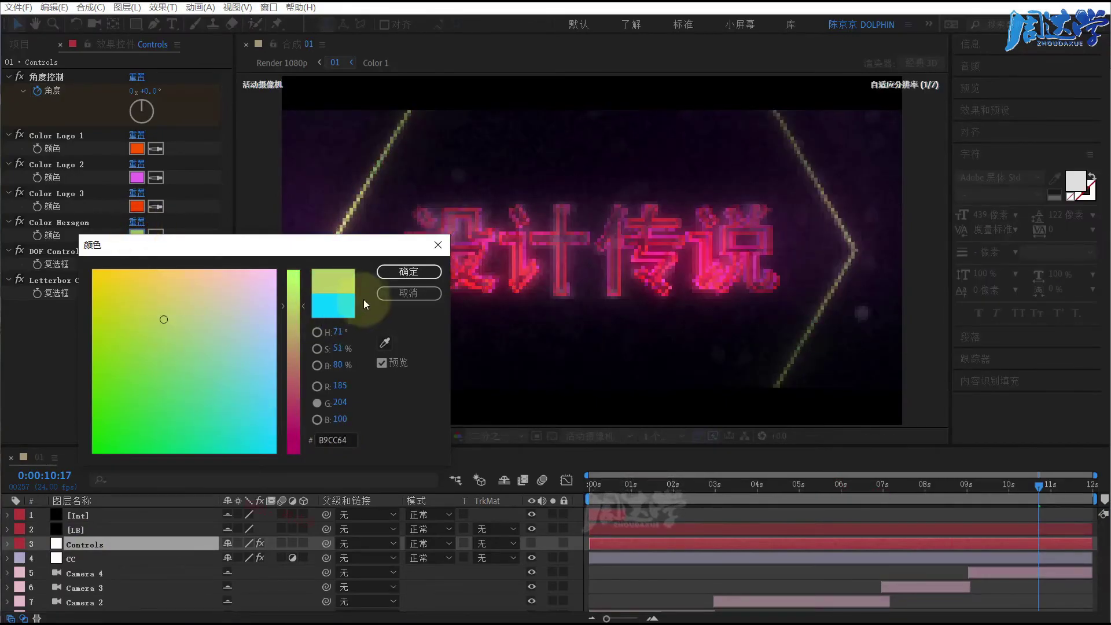
left_click(405, 271)
Step: At 0:00:04:13, set Color Logo 2 to orange EF6C16
left_click(780, 487)
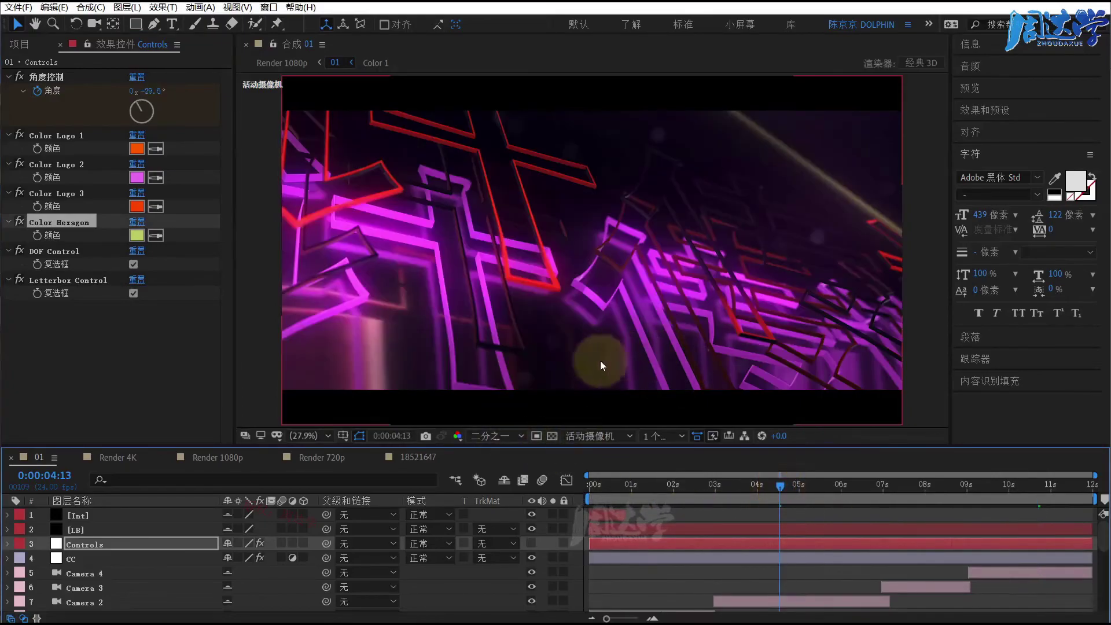
left_click(137, 177)
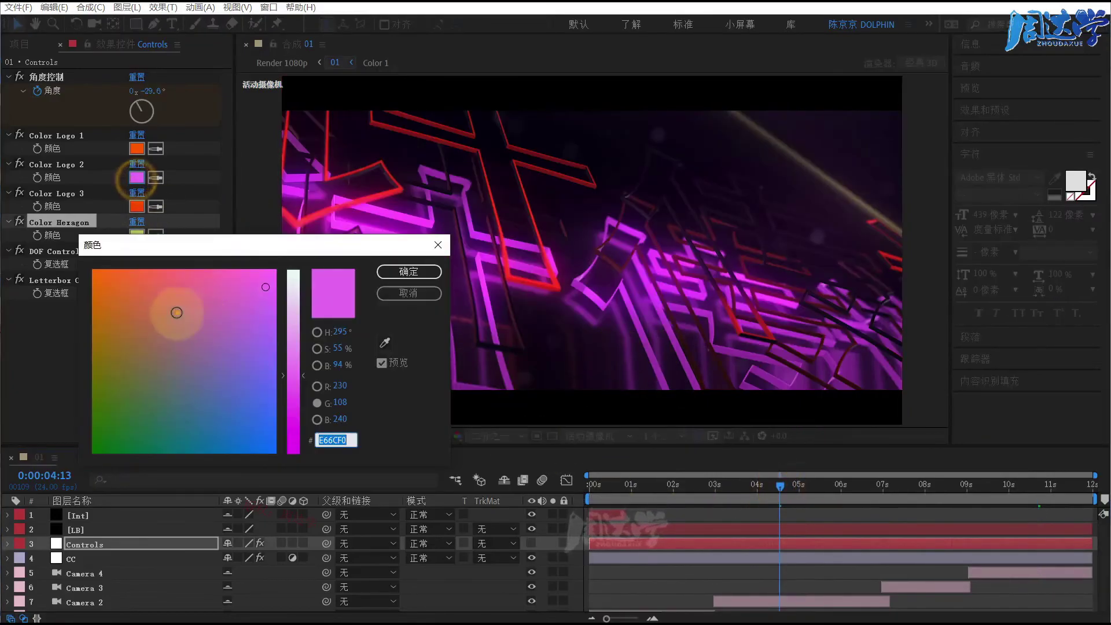
left_click(107, 280)
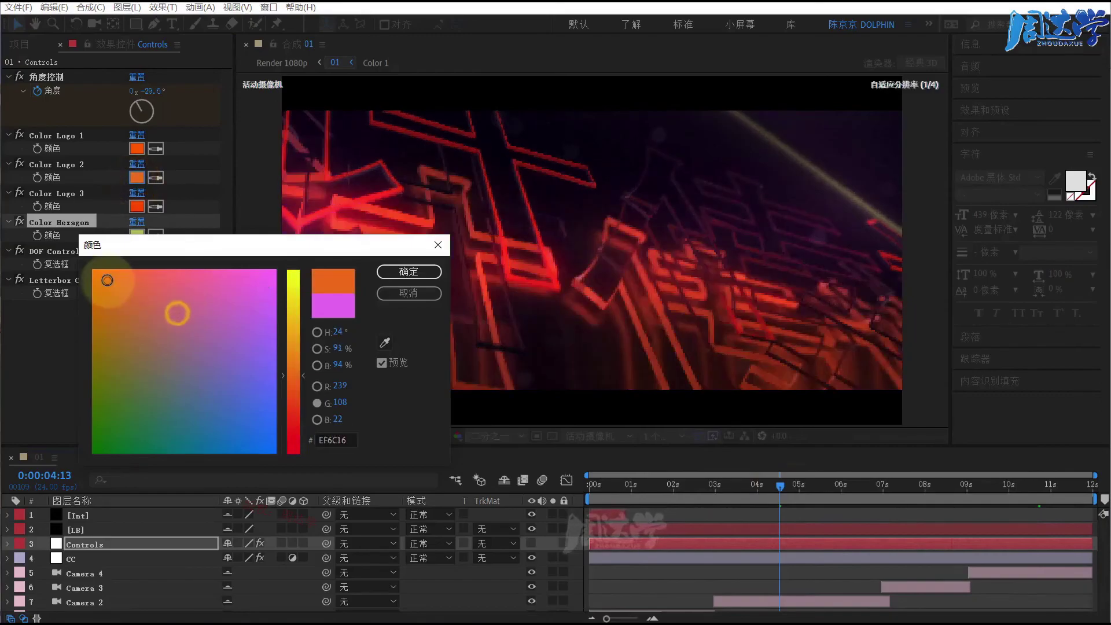
left_click(421, 273)
Step: Browse the 8-插件类模板修改 folder in File Explorer to the first Element template folder, then return
key("alt+Tab")
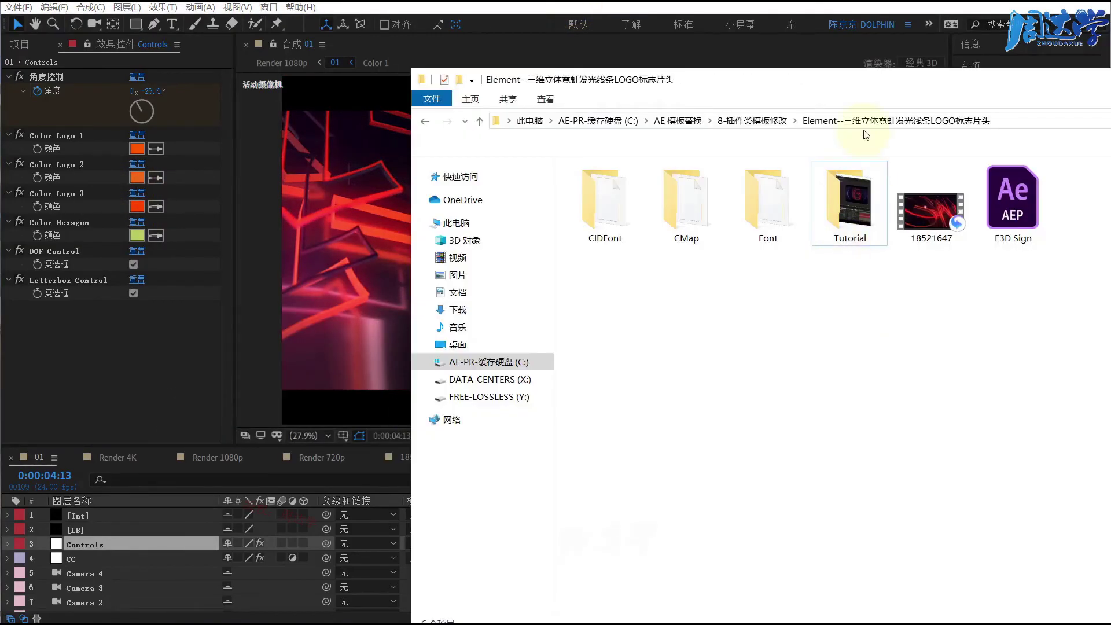
left_click(752, 120)
left_click_drag(832, 86, 810, 86)
left_click(668, 343)
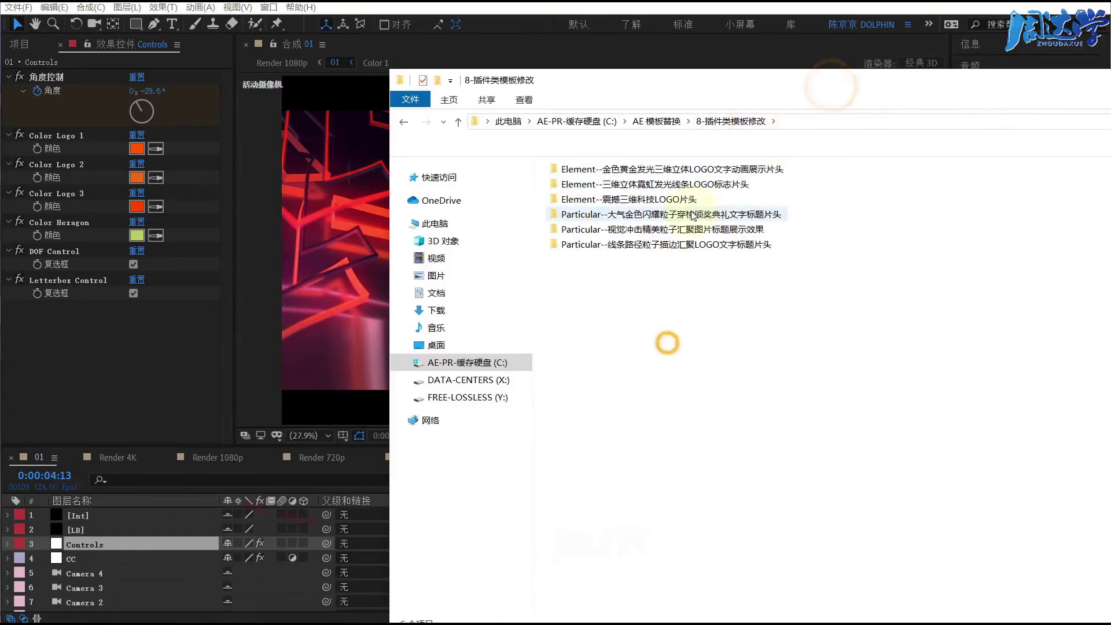
left_click(653, 170)
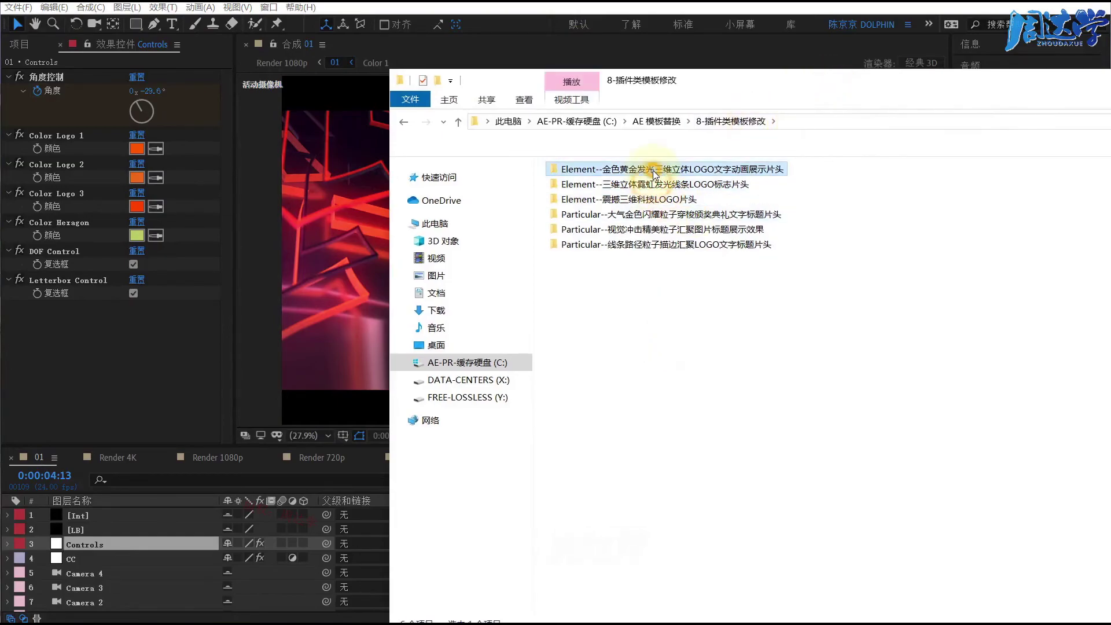
left_click(150, 372)
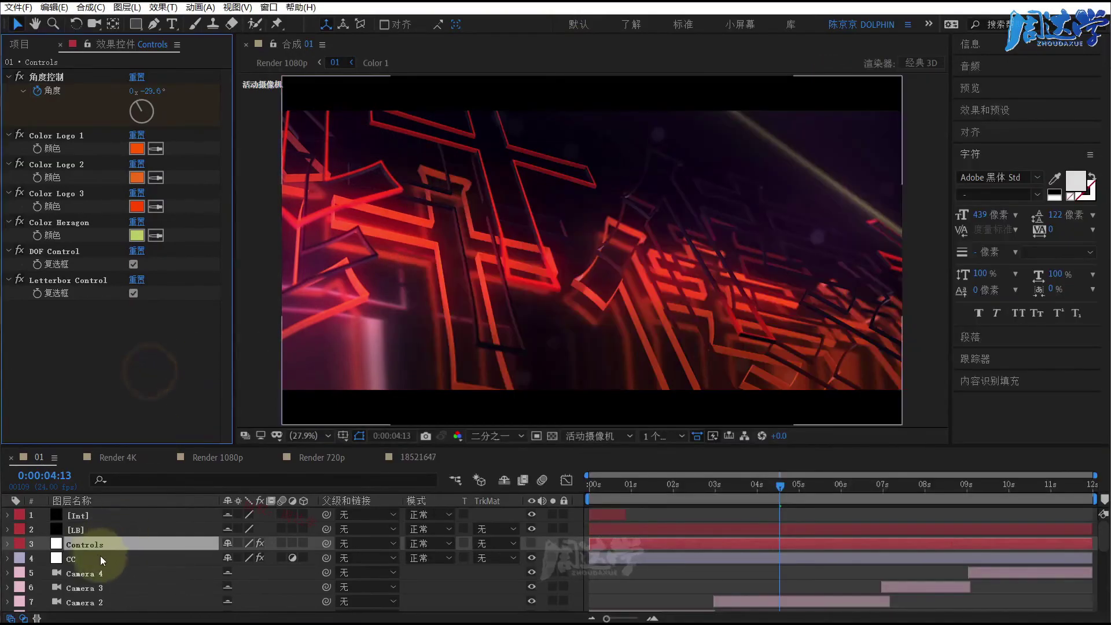
Step: Select the E3D layer and confirm its Path Layer 1 uses the 设计传说 layer
scroll(104, 558, "down", 3)
scroll(95, 584, "up", 3)
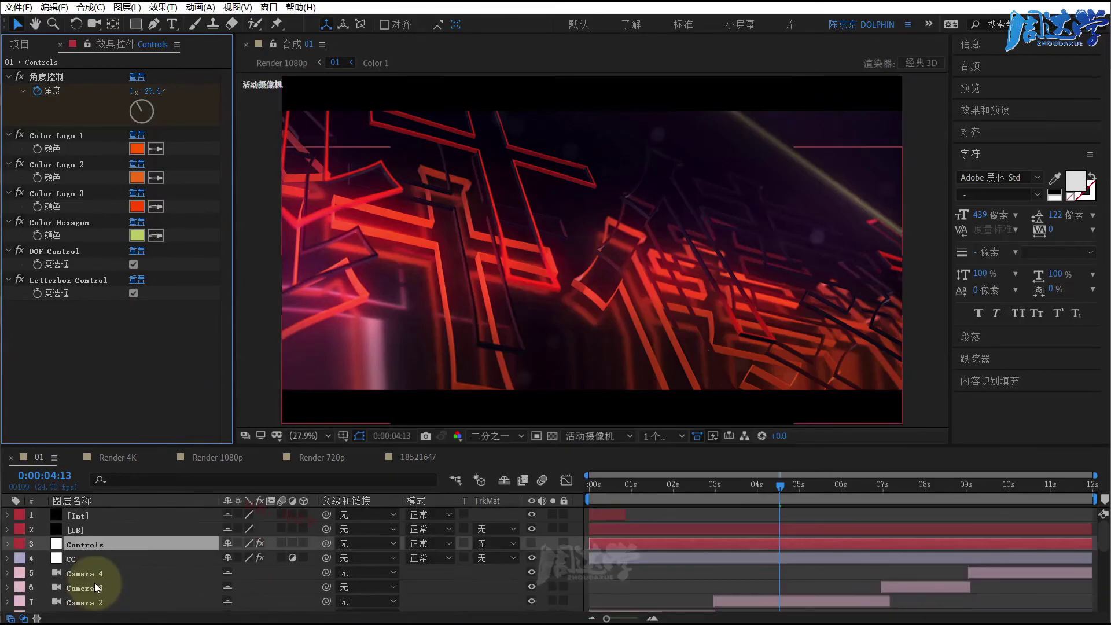
scroll(94, 582, "down", 6)
scroll(95, 581, "down", 3)
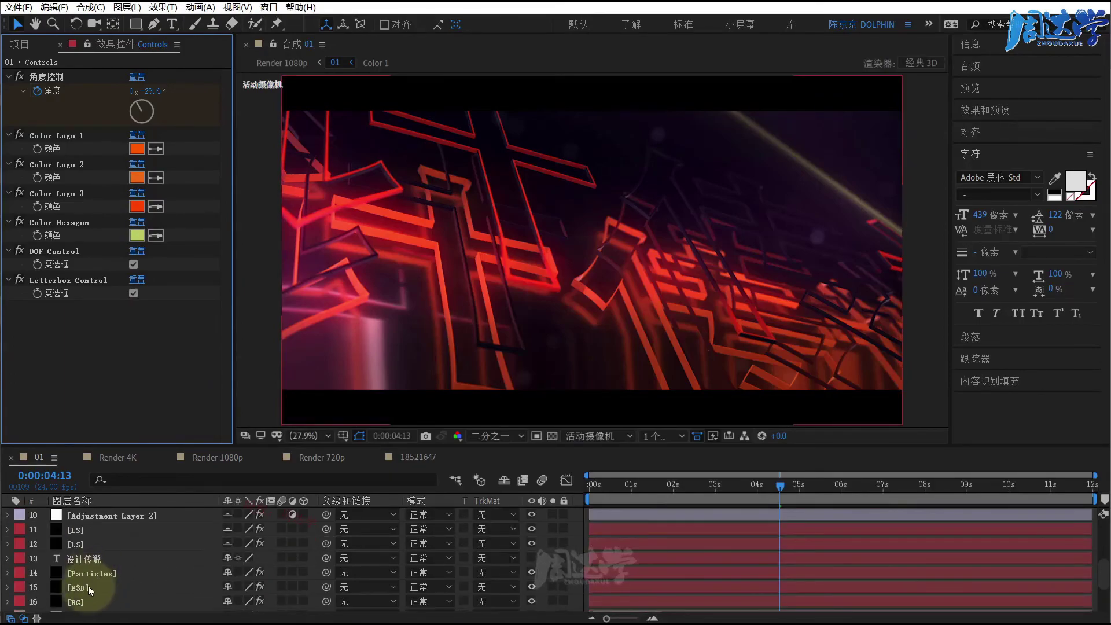
left_click(85, 588)
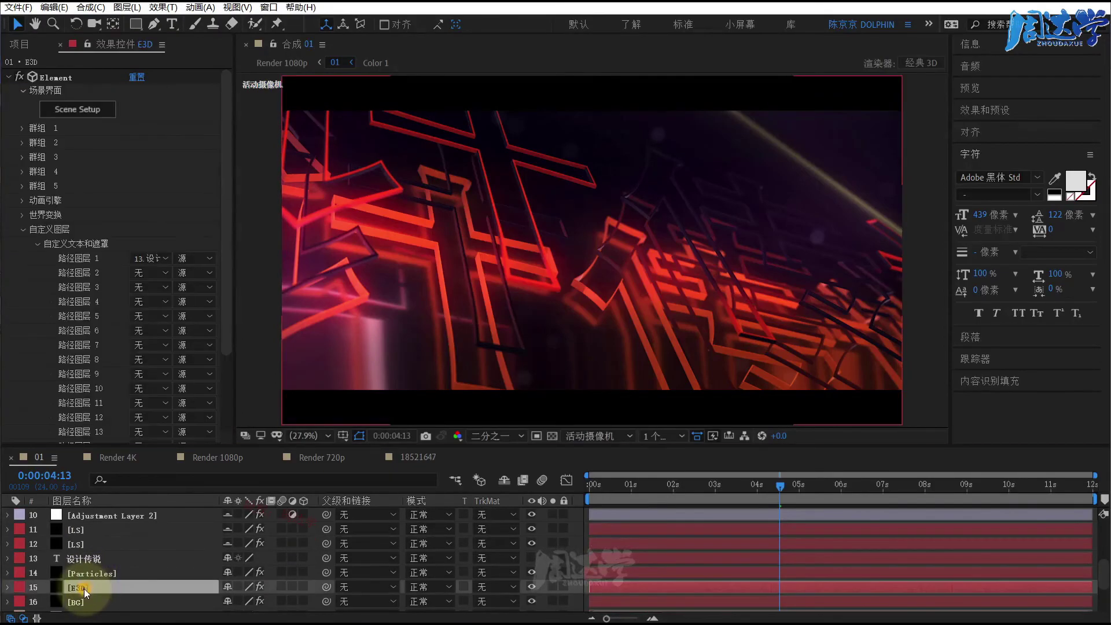
left_click(78, 247)
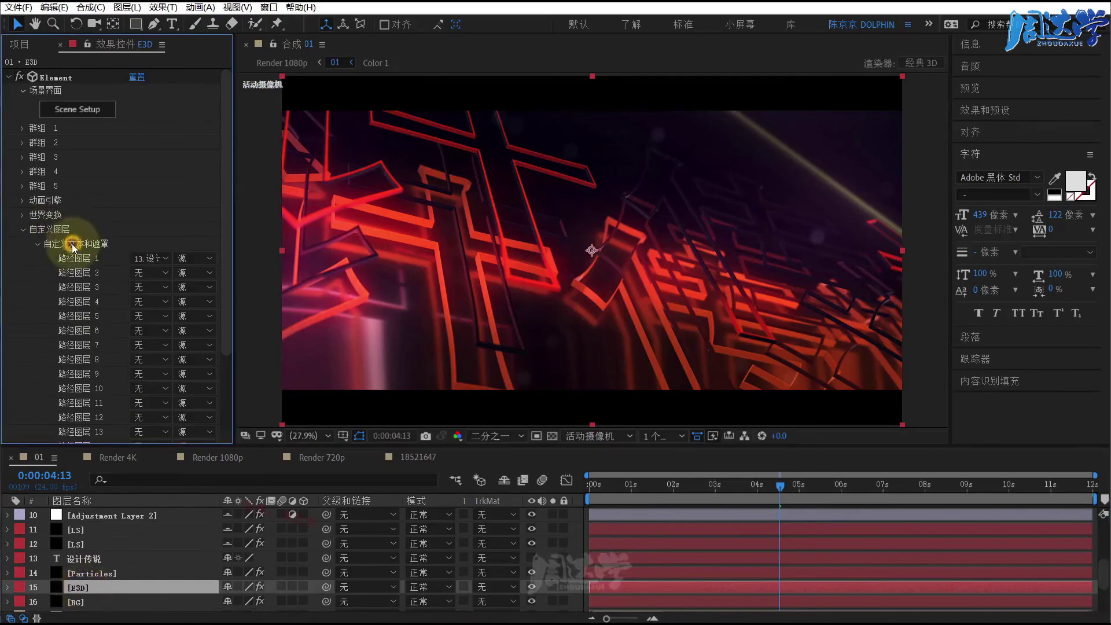
left_click(150, 259)
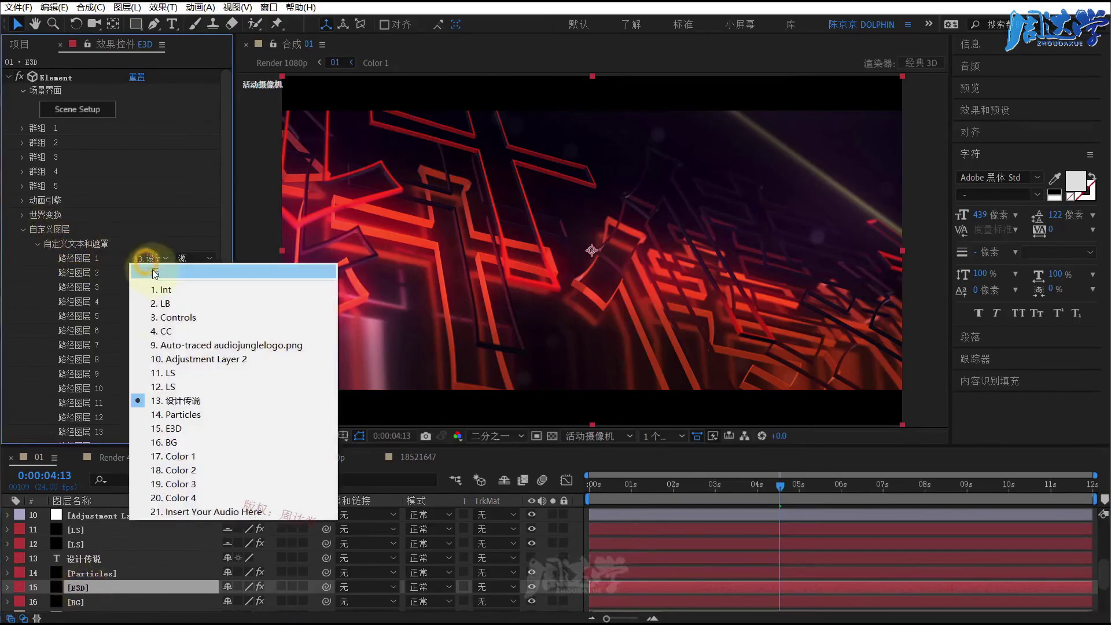
left_click(150, 386)
Step: Recheck E3D's Path Layer 1 source, then collapse Custom Text and Masks and Custom Layers
left_click(83, 559)
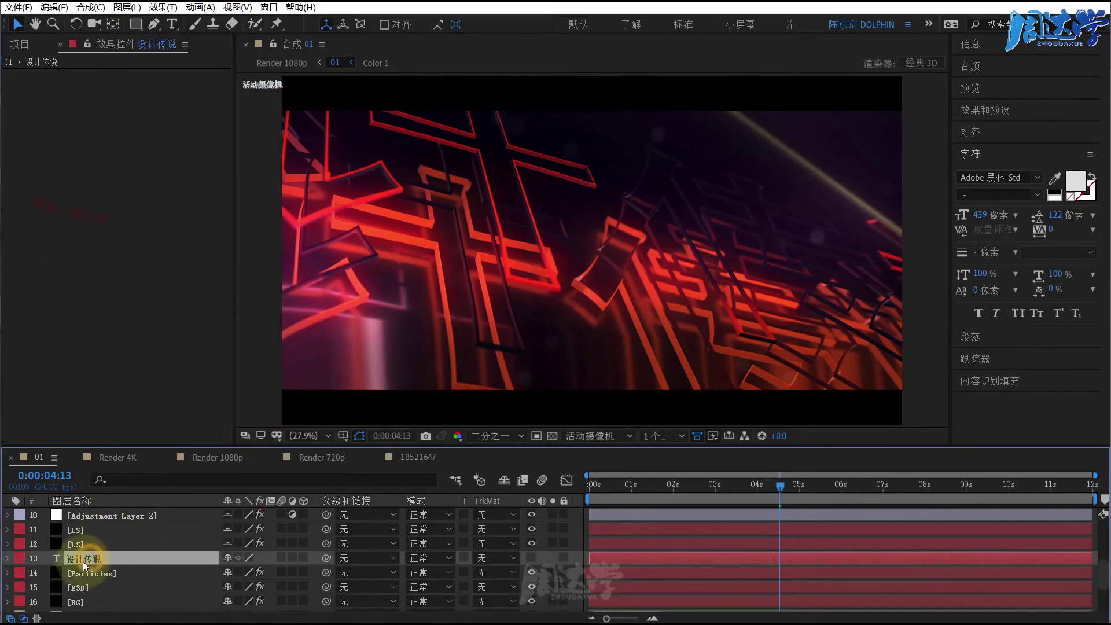
left_click(47, 560)
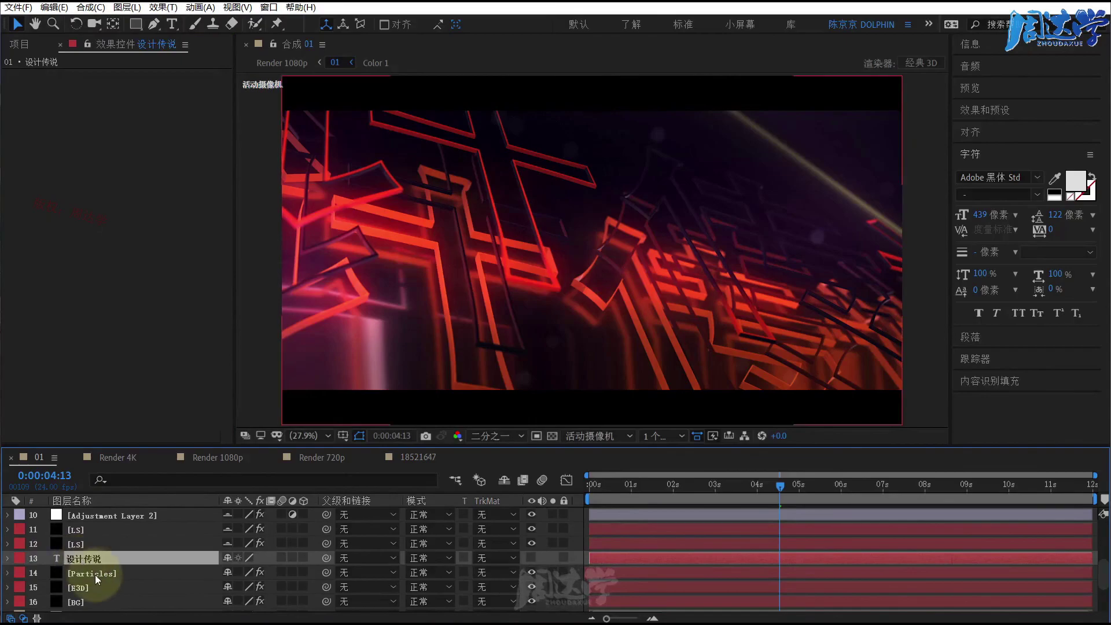
left_click(88, 584)
left_click(150, 258)
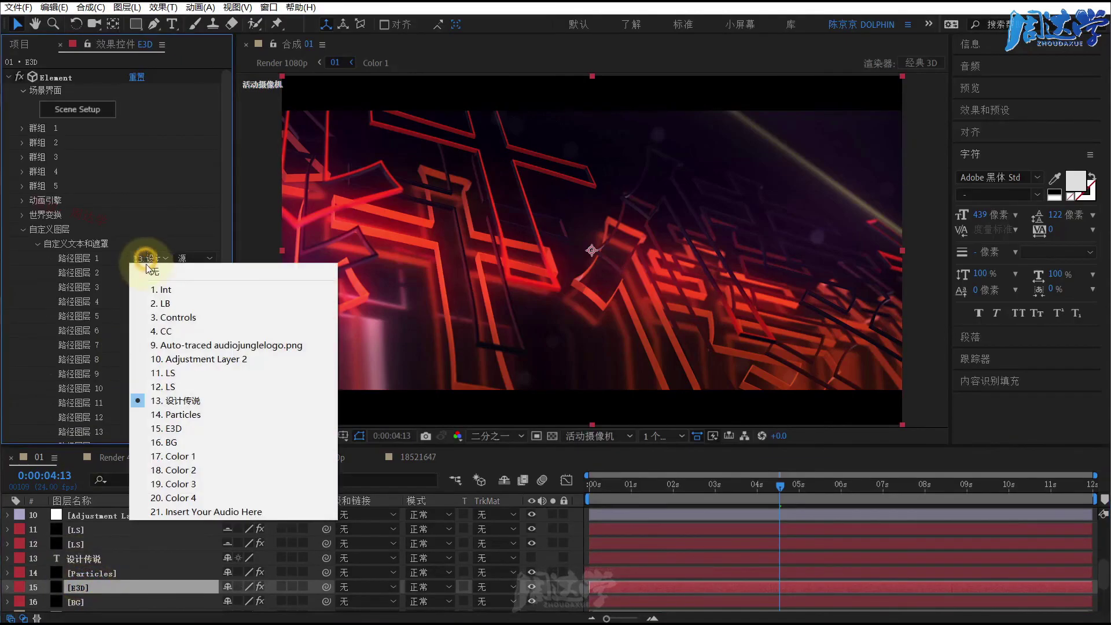
left_click(62, 247)
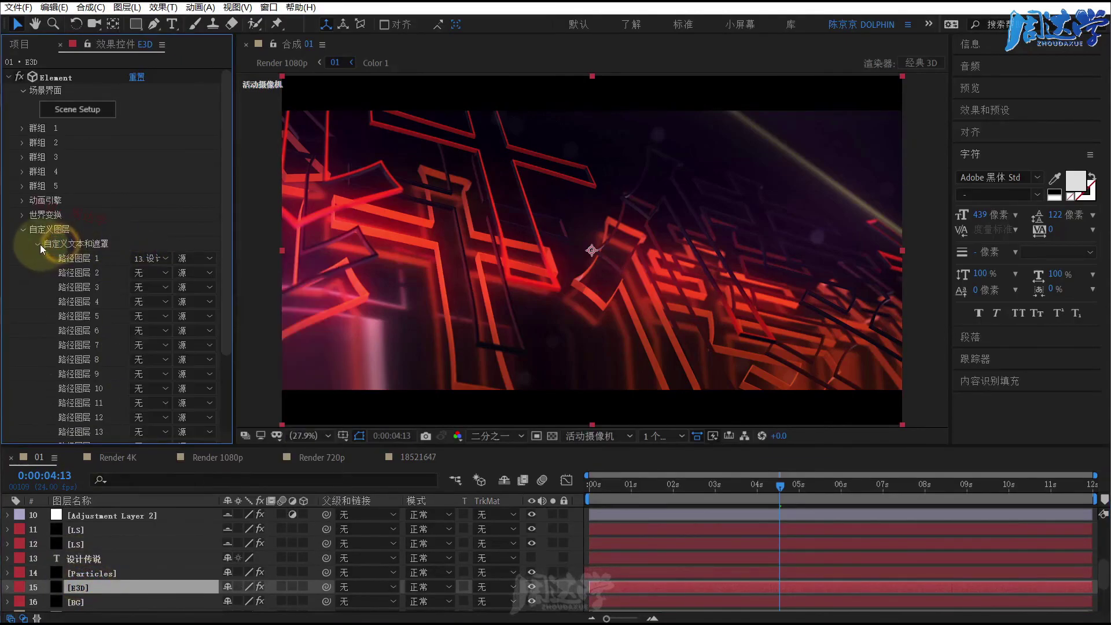
left_click(33, 242)
left_click(23, 231)
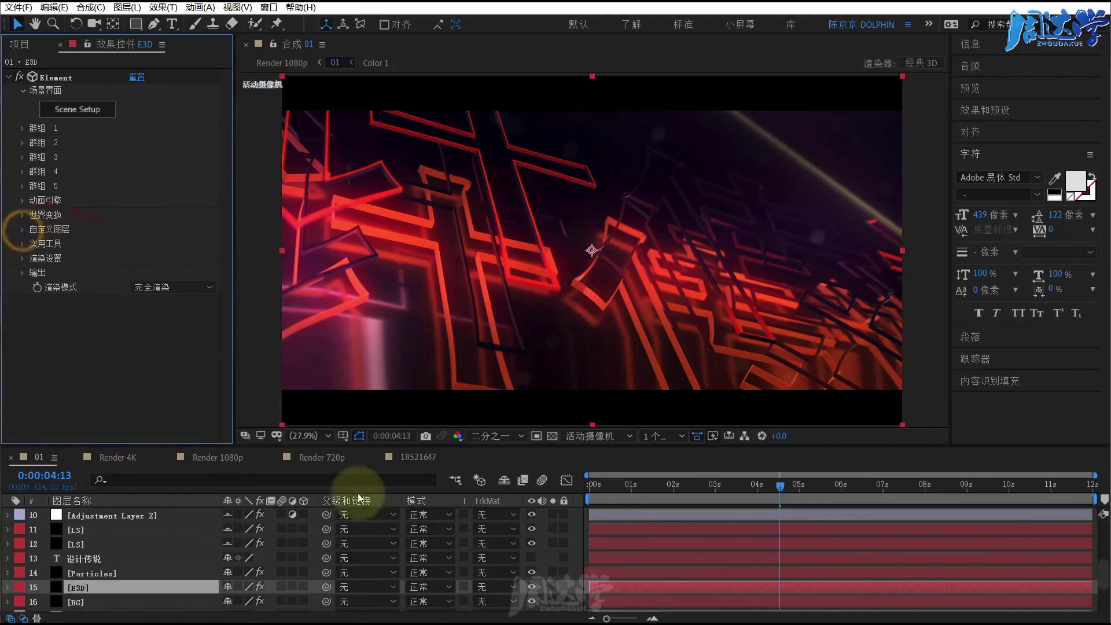